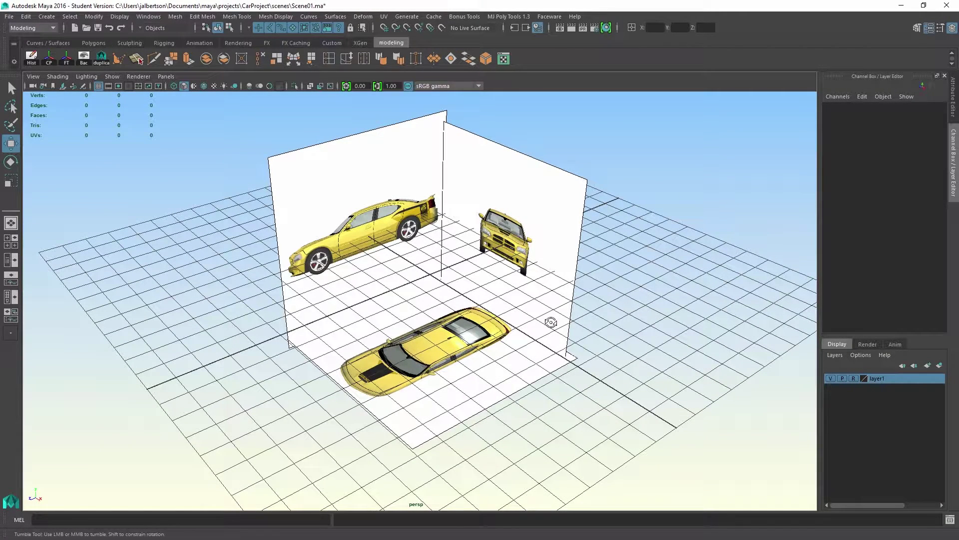
Step: Hide the grid in the perspective view
mouse_move(550, 323)
alt+mouse_down()
mouse_move(555, 343)
mouse_move(544, 325)
alt+mouse_up()
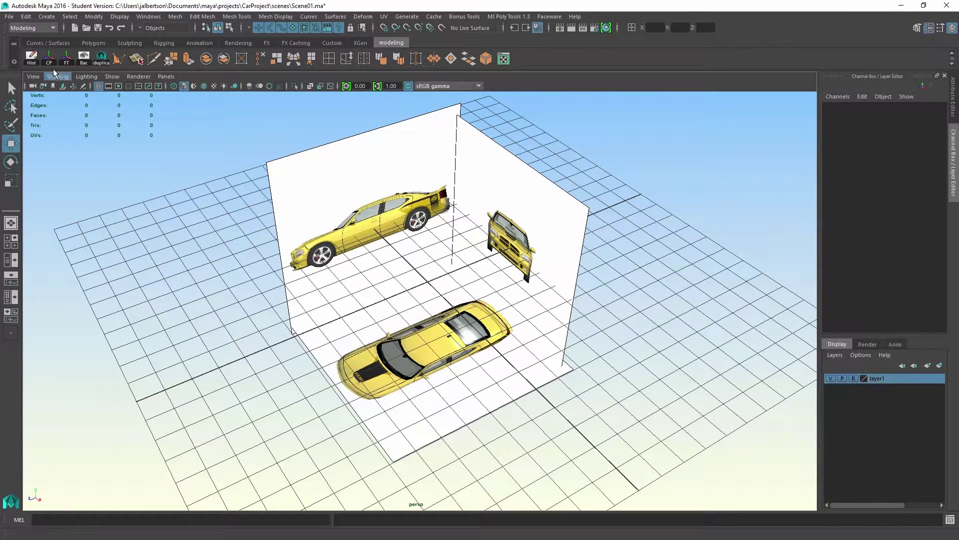
click(111, 77)
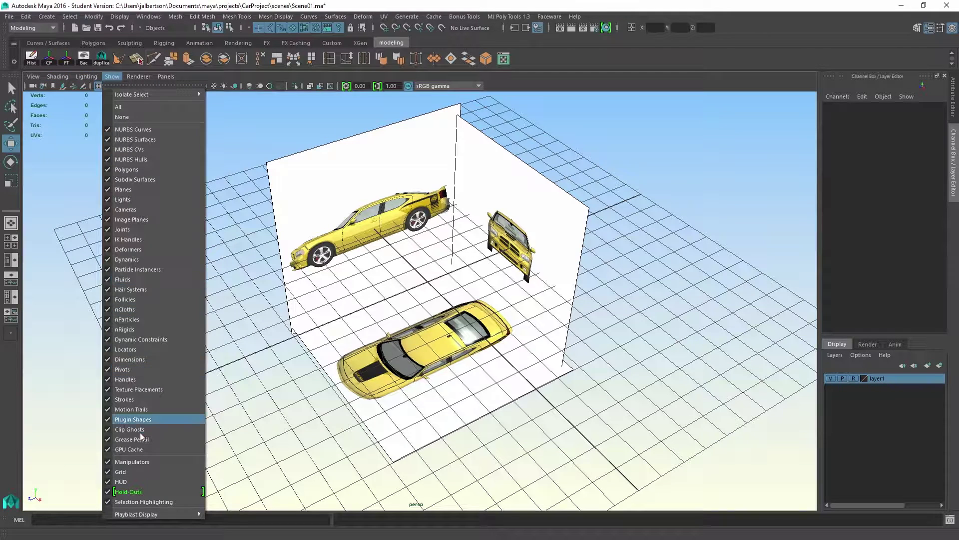
click(138, 459)
scroll(404, 357, down, 3)
alt+drag(404, 356, 381, 317)
Step: Show the four-view layout and frame the car references in the front, top and perspective views
key(space)
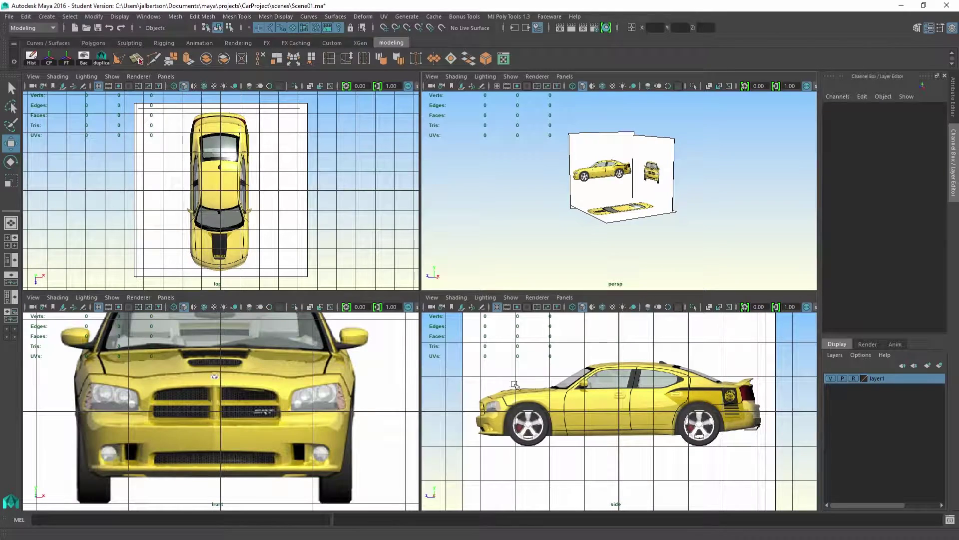
scroll(250, 388, down, 3)
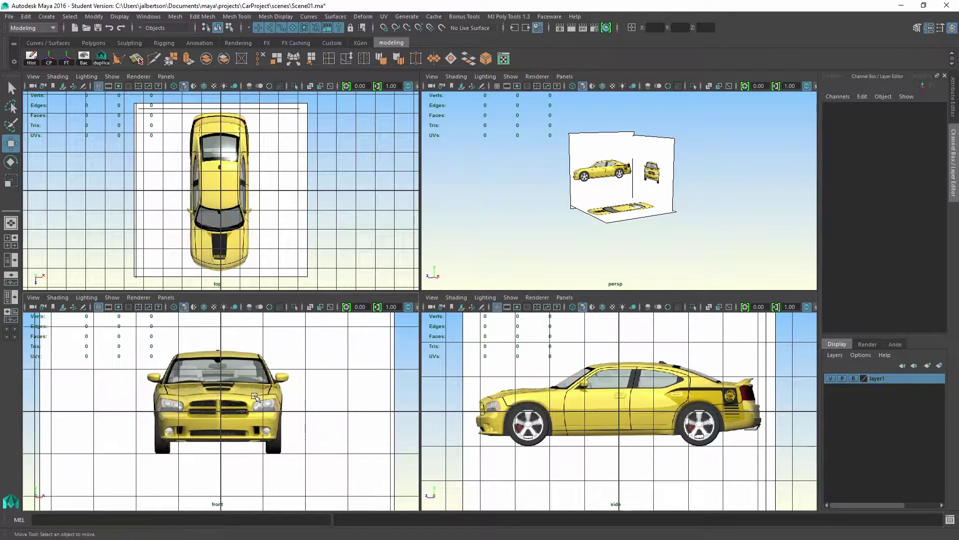
alt+middle_drag(301, 224, 304, 225)
scroll(323, 225, up, 1)
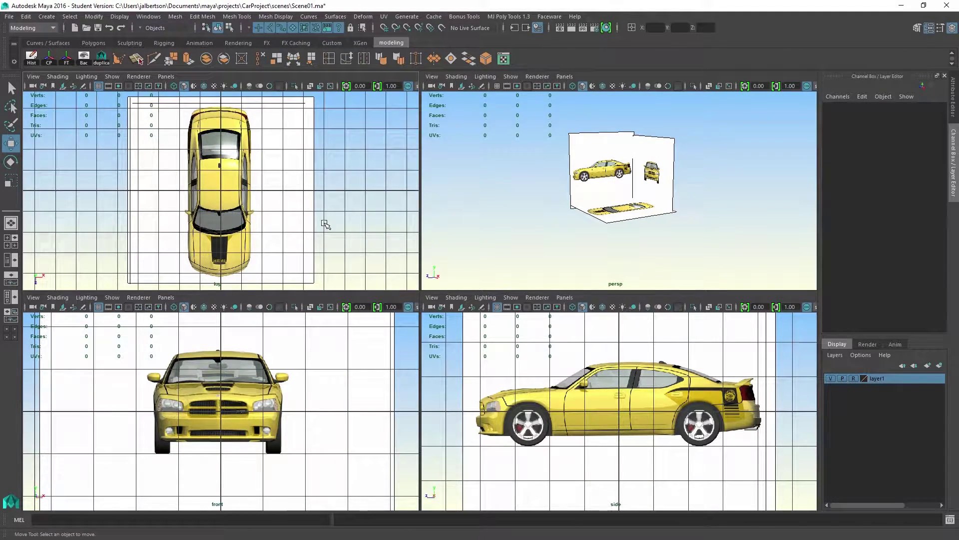
scroll(326, 223, down, 1)
alt+drag(514, 212, 537, 233)
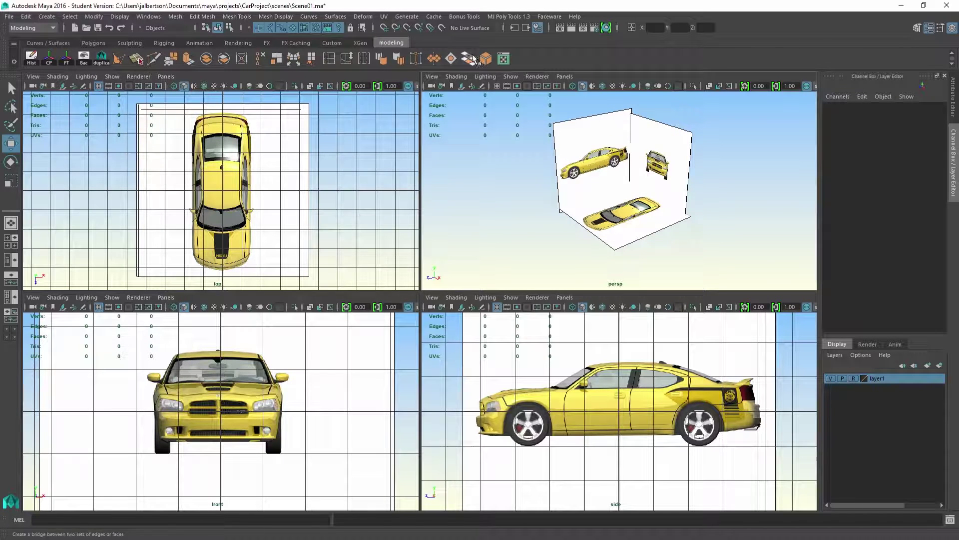
Step: Create a polygon cube over one half of the car, about 1.98 wide, 1.85 high and 8.16 deep, starting at the centreline
click(46, 17)
mouse_move(82, 52)
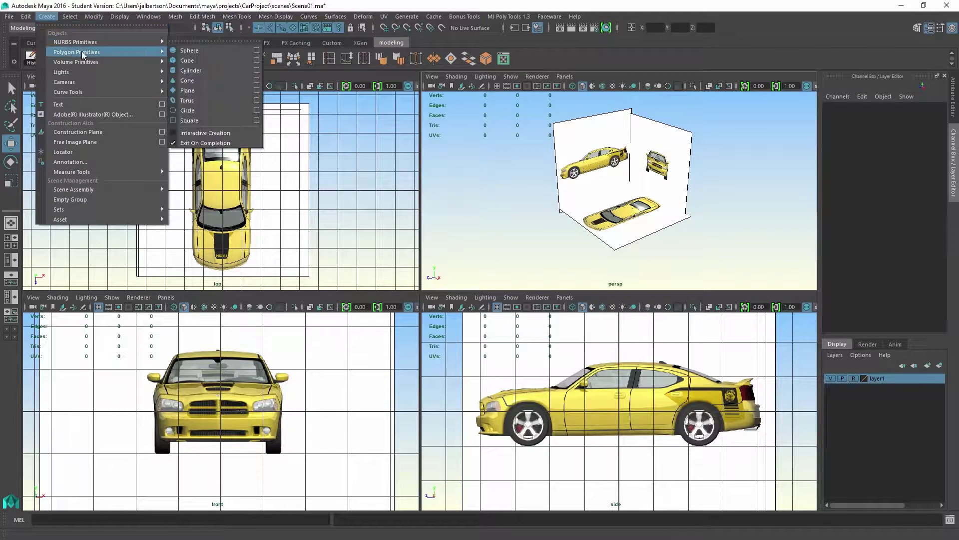
click(187, 70)
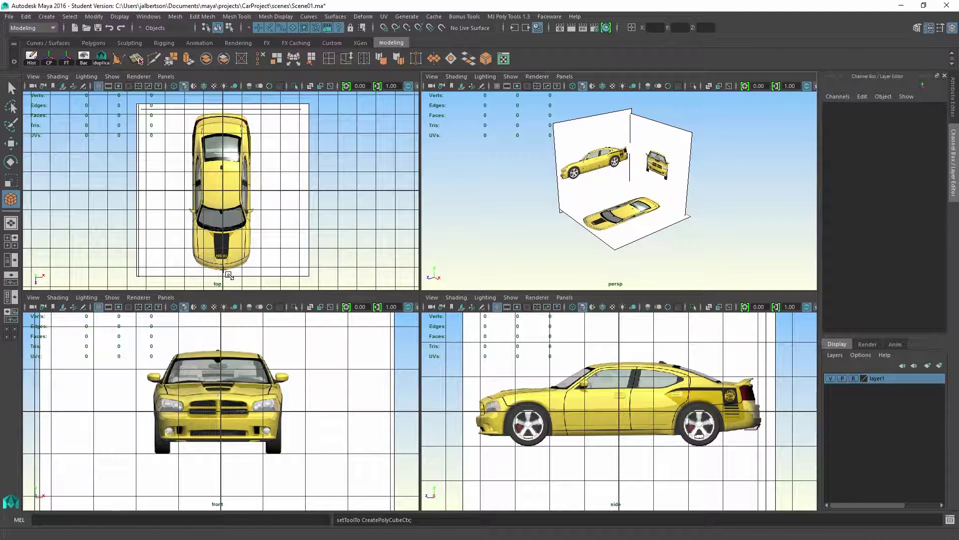
drag(228, 274, 267, 119)
drag(621, 174, 624, 152)
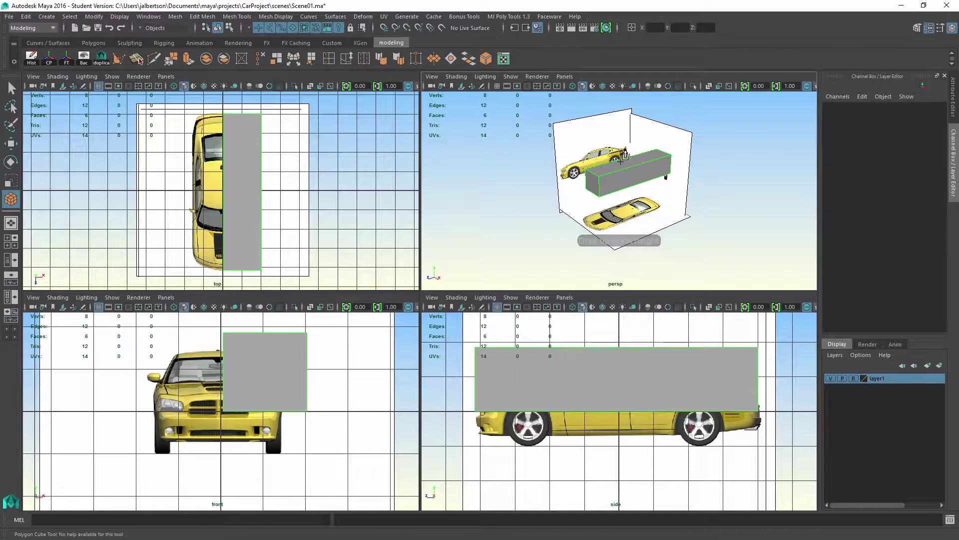
Step: Lower the cube onto the car body and scale it to match the body's height and length in the side view
mouse_move(618, 332)
mouse_down()
mouse_move(621, 349)
mouse_move(617, 325)
mouse_move(619, 334)
mouse_up()
key(r)
drag(527, 411, 528, 411)
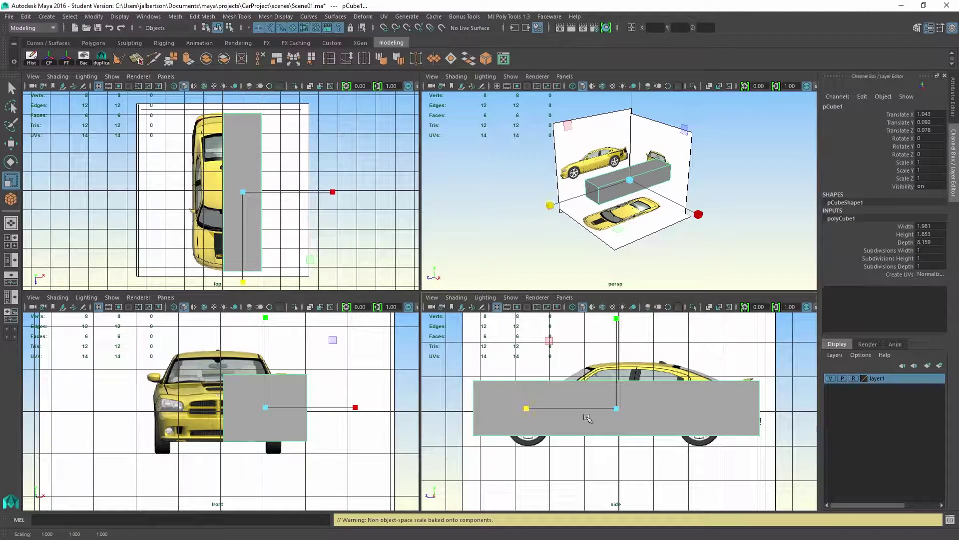
Step: Insert two edge loops across the cube's length and raise their upper vertices to the car's roofline
click(326, 61)
click(532, 381)
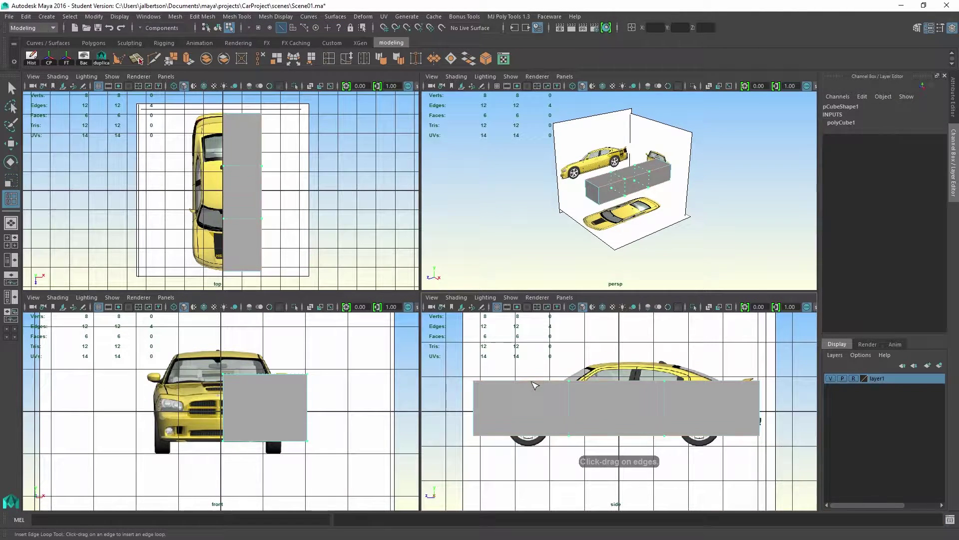
key(q)
right_drag(589, 392, 562, 242)
drag(558, 383, 694, 397)
key(w)
drag(617, 383, 628, 363)
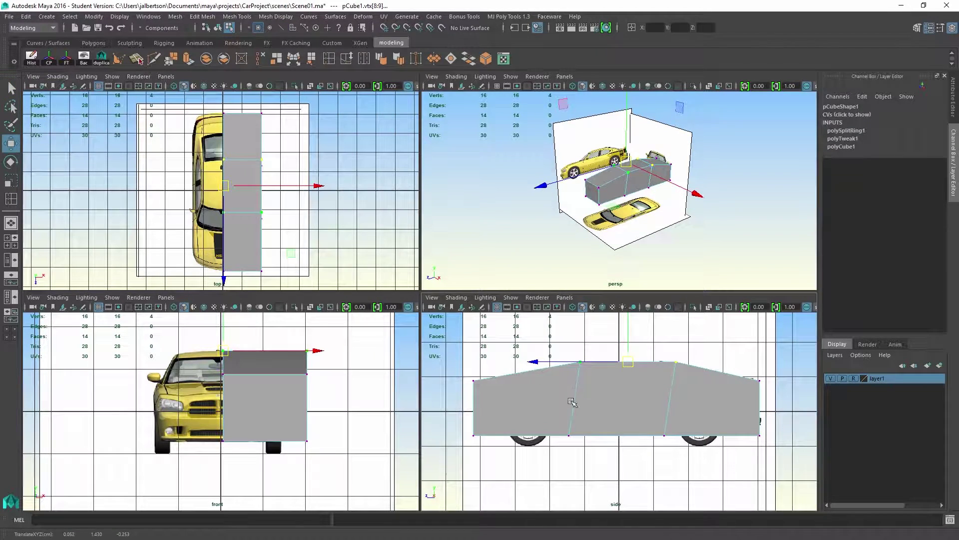
drag(556, 417, 679, 446)
drag(616, 425, 616, 424)
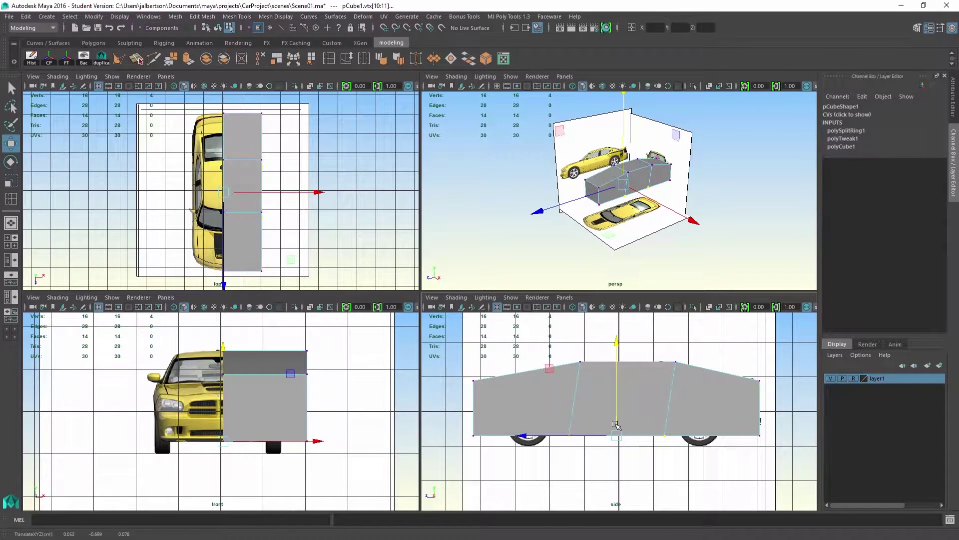
Step: Pull the front-end vertices back to the nose, and lower the front upper vertices to the hood line and windshield base
drag(457, 371, 496, 438)
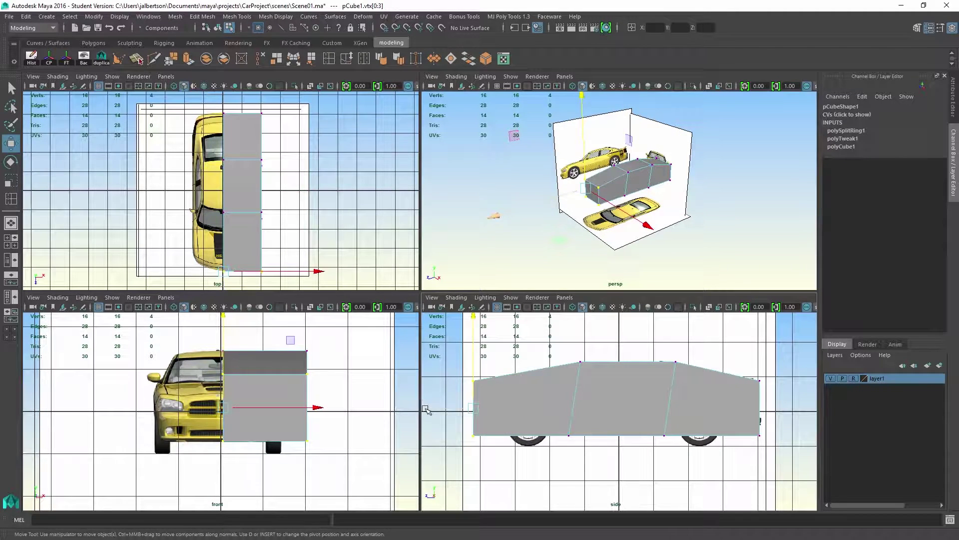
drag(427, 410, 435, 409)
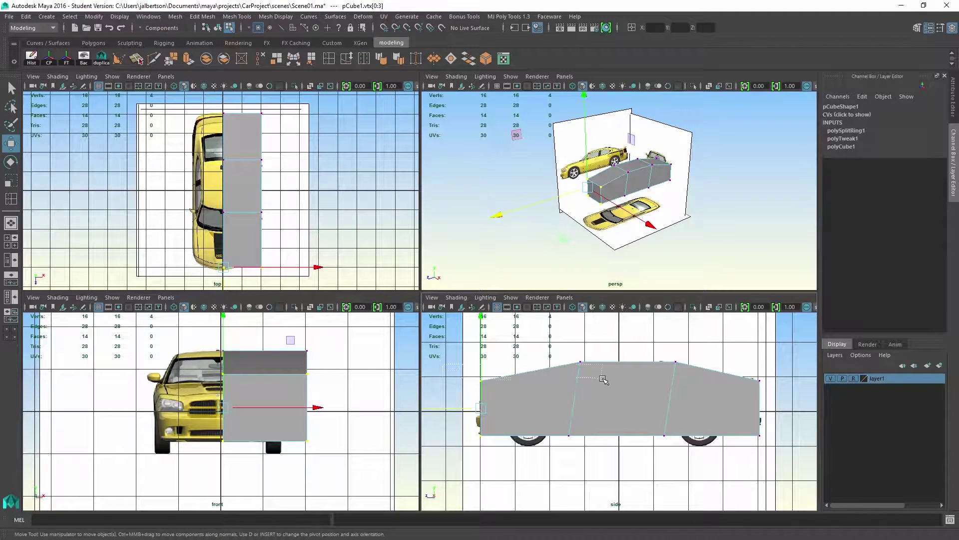
click(433, 371)
drag(603, 406, 610, 405)
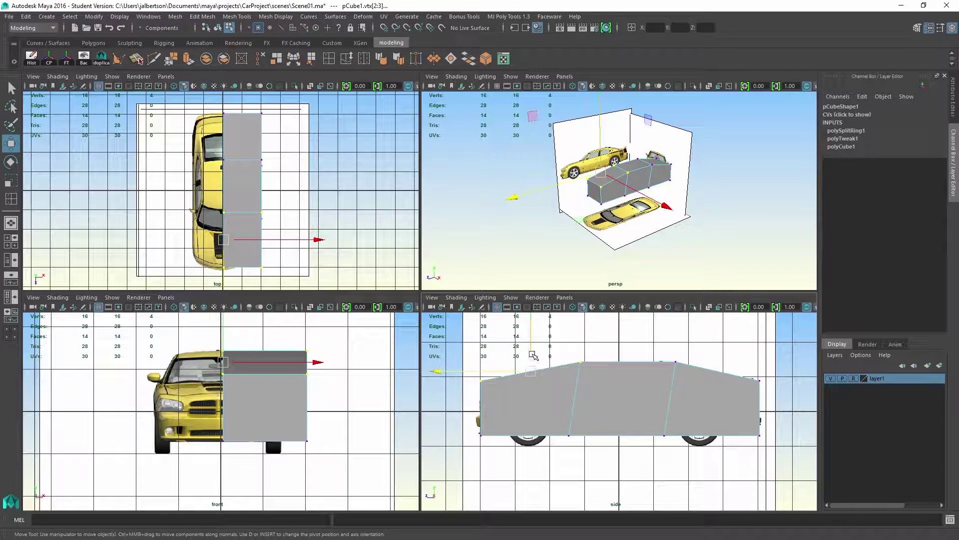
drag(533, 355, 560, 399)
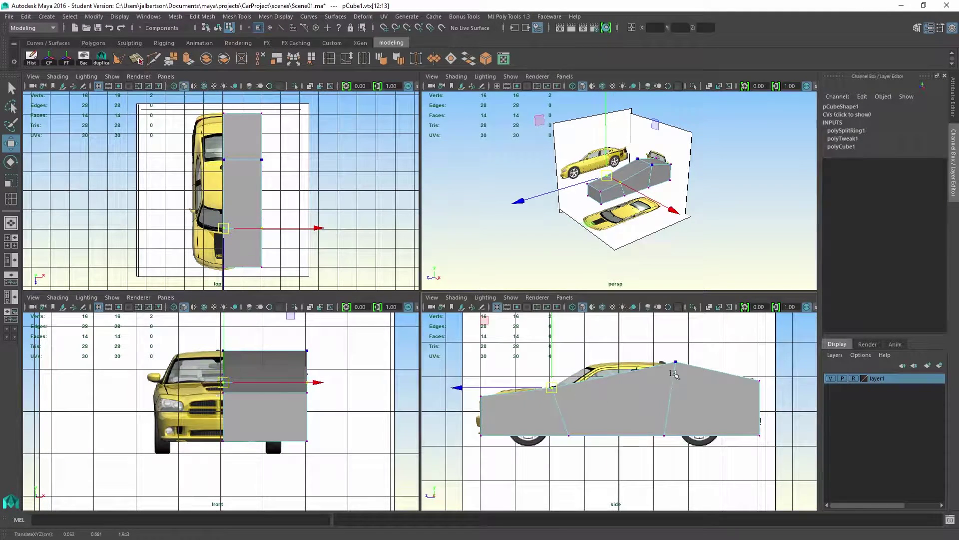
Step: Align the rear loop's upper vertices with the roofline and fit the tail vertices to the trunk and rear bumper
drag(667, 354, 687, 371)
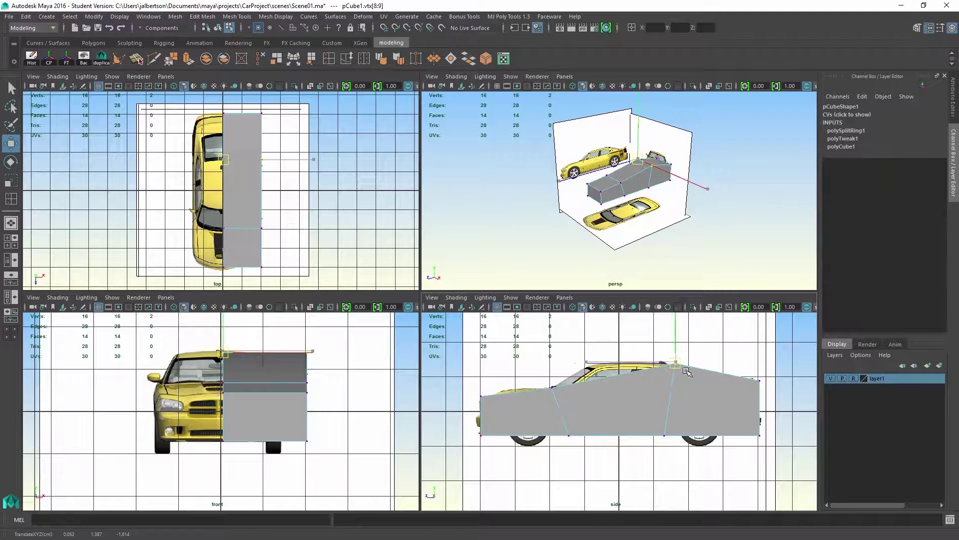
drag(779, 394, 753, 381)
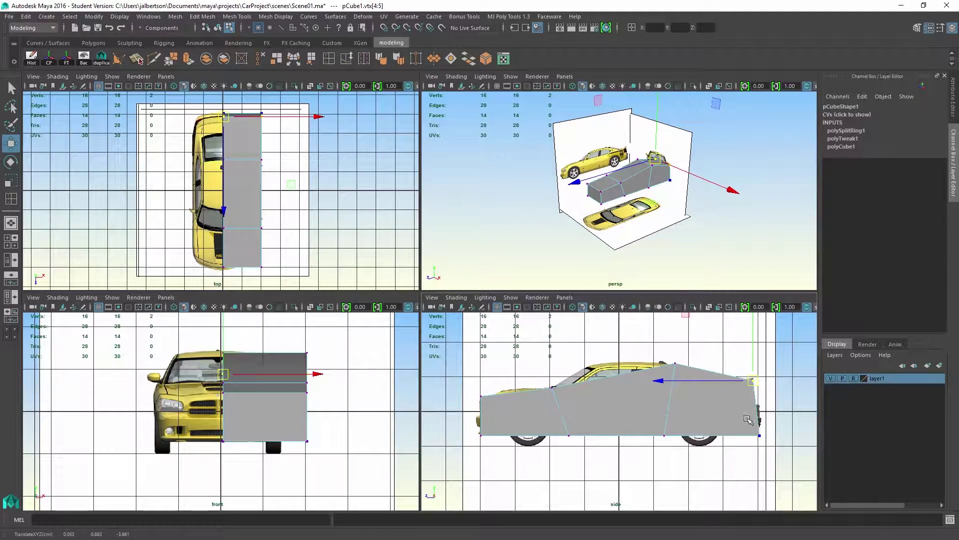
mouse_move(747, 420)
mouse_down()
mouse_move(766, 445)
mouse_move(760, 428)
mouse_up()
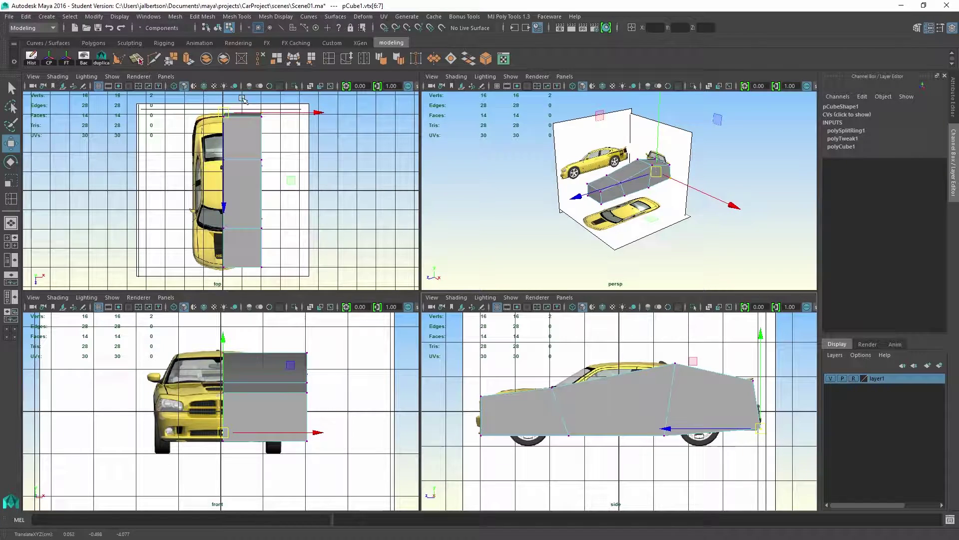
Step: Insert two edge loops through the cabin section and move their upper vertices onto the windshield top and roof
key(g)
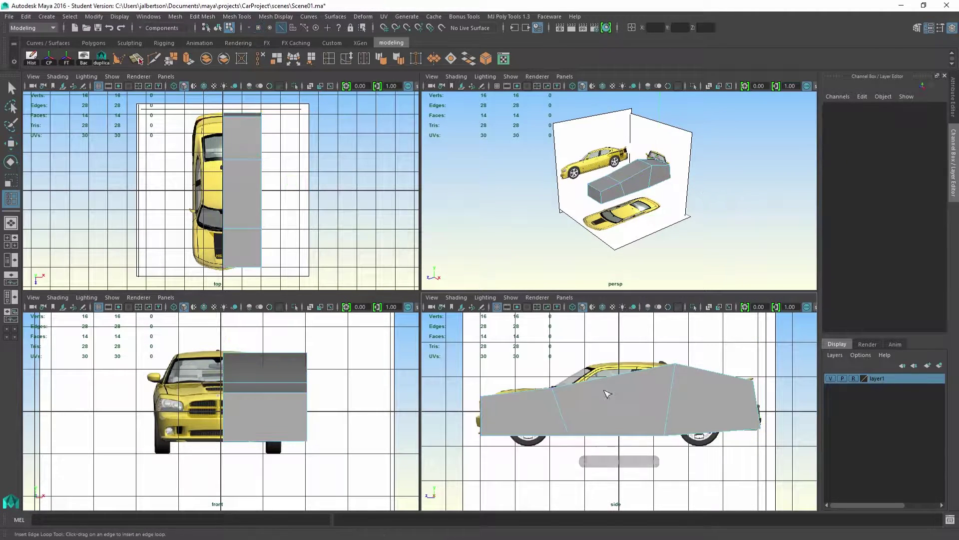
click(609, 378)
right_drag(609, 385, 561, 242)
drag(572, 367, 659, 405)
key(q)
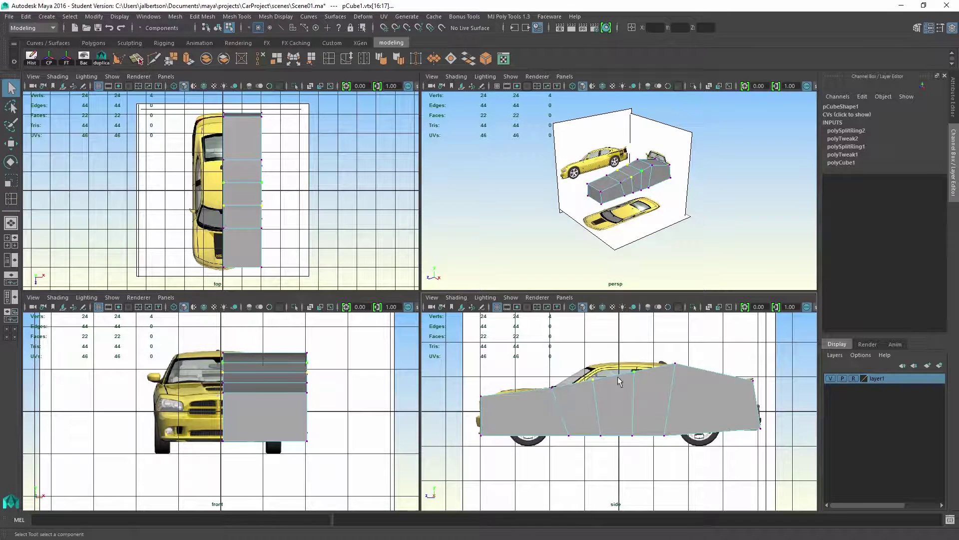
key(w)
drag(604, 378, 580, 357)
click(499, 422)
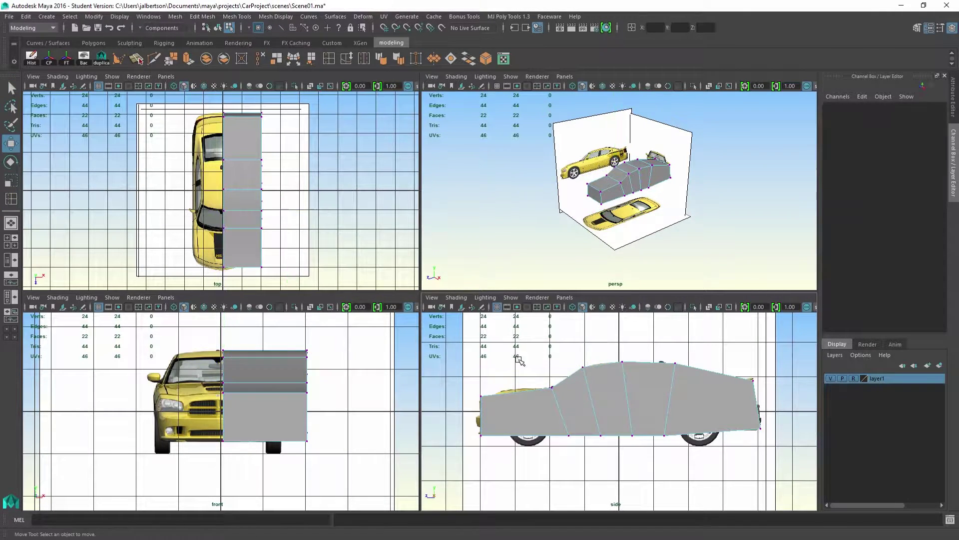
Step: Adjust the upper nose vertices, then insert two edge loops in the hood section and fit their upper vertices to the hood line
drag(500, 422, 469, 387)
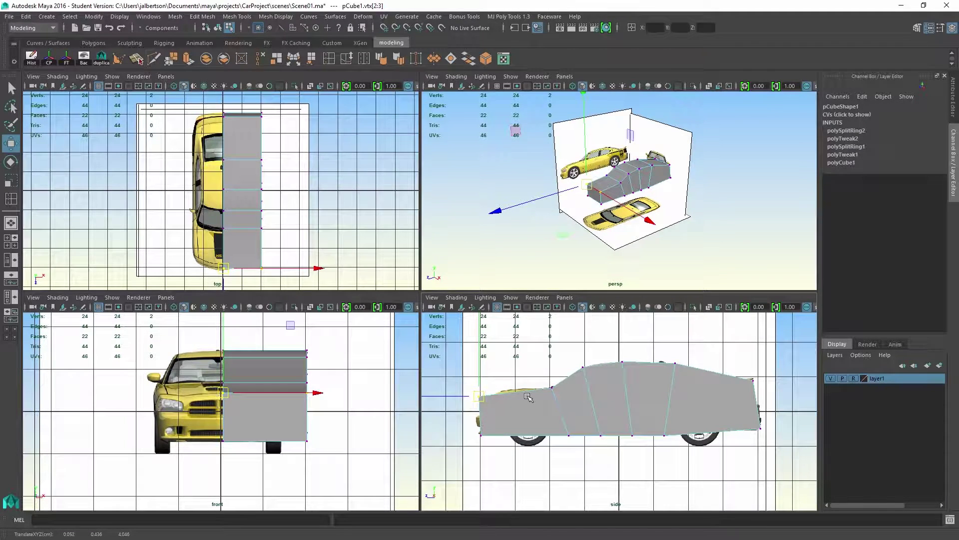
drag(554, 423, 578, 443)
key(g)
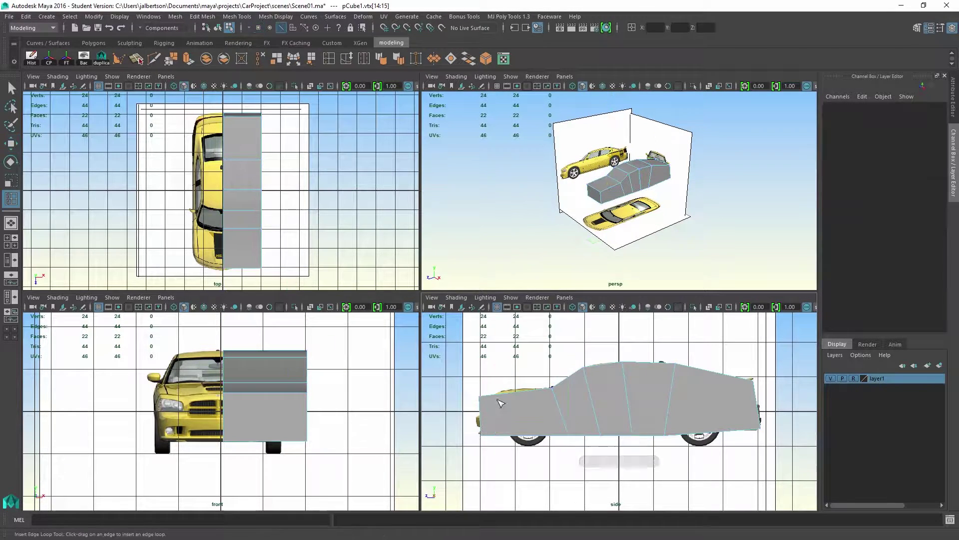
click(516, 392)
key(q)
right_drag(519, 401, 472, 241)
drag(499, 379, 533, 400)
key(w)
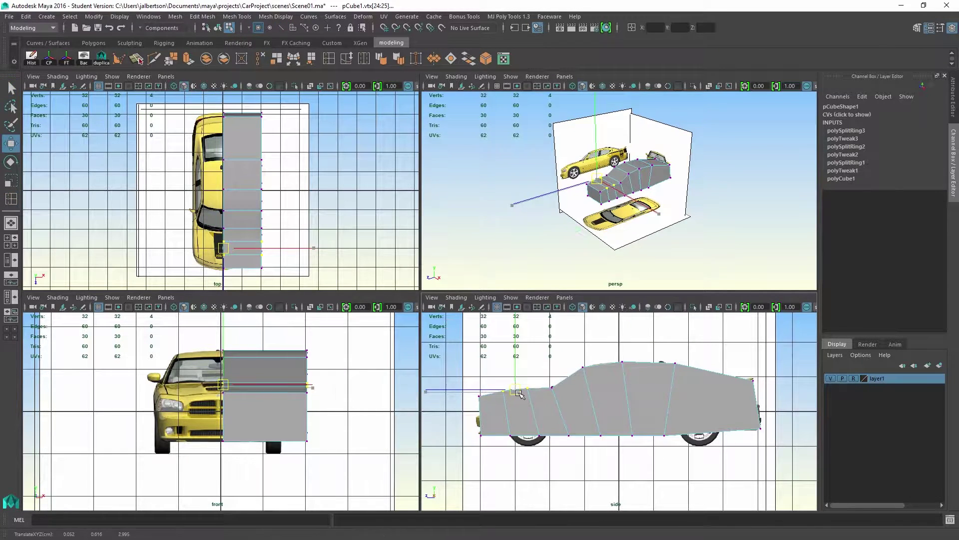
Step: Set the Insert Edge Loop tool to maintain relative distance from edge and maximize the side view
drag(762, 372, 730, 381)
key(ctrl+z)
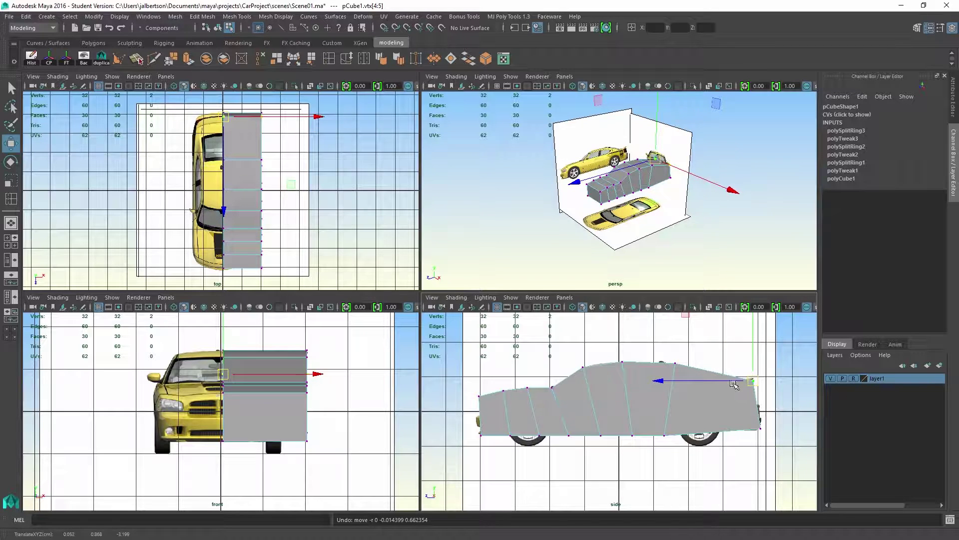
double_click(11, 199)
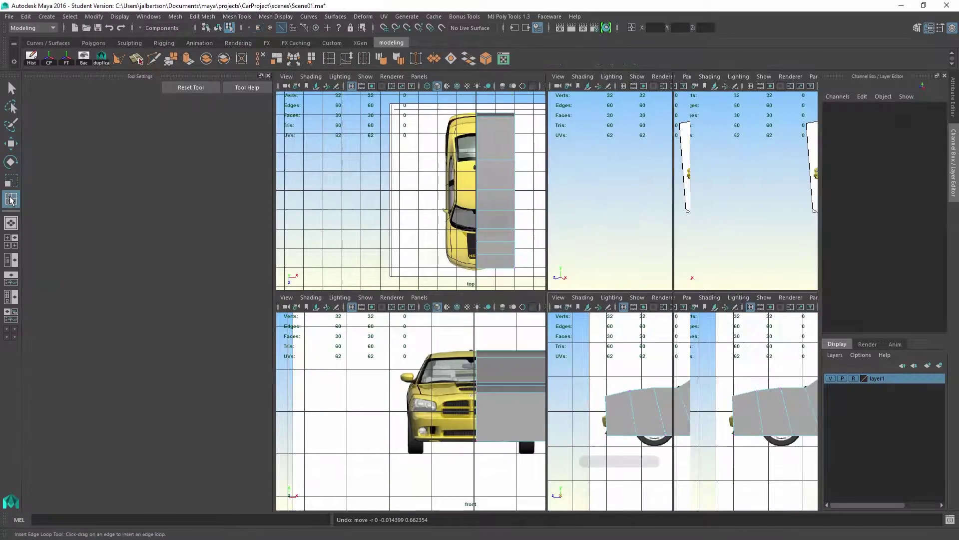
click(100, 140)
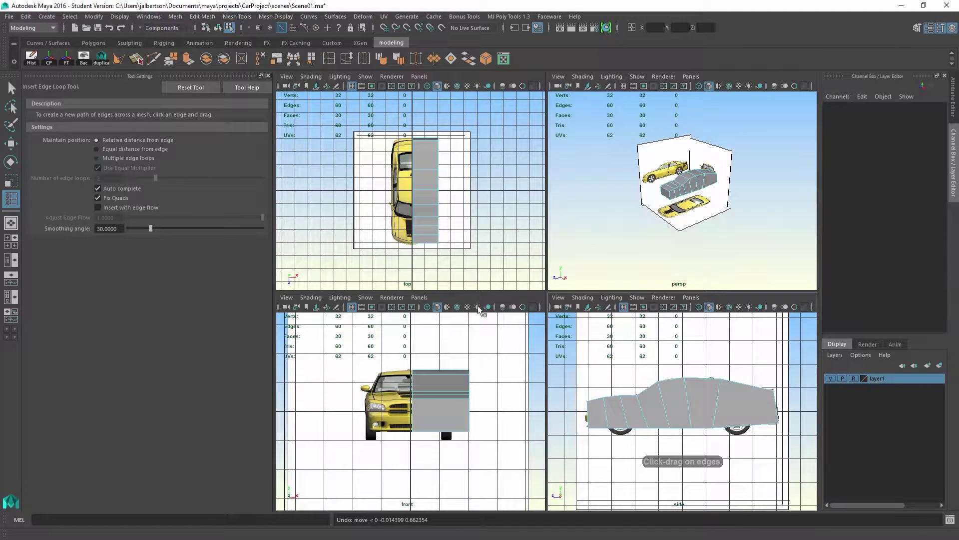
key(space)
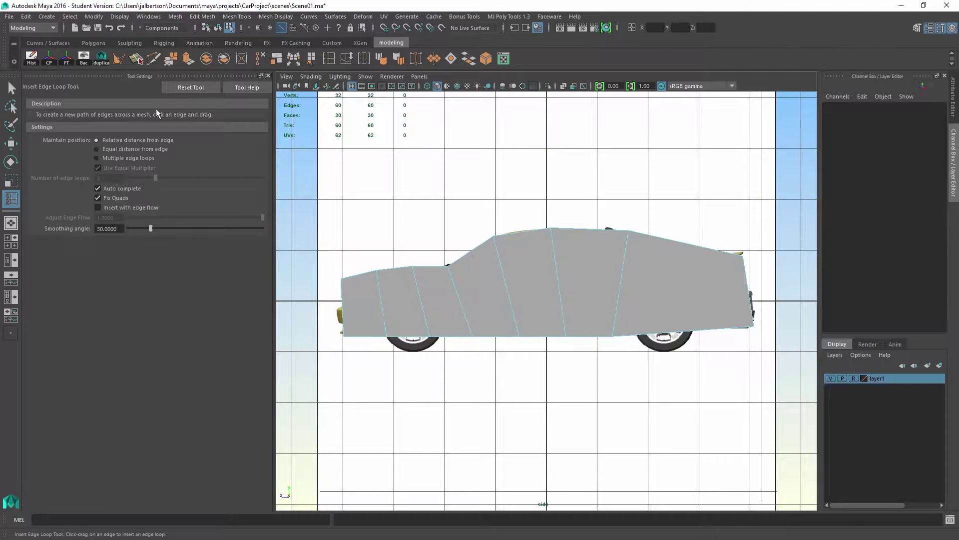
click(267, 76)
Step: Insert one edge loop in the rear section and move its upper vertices and the upper tail vertices onto the trunk lid
click(637, 223)
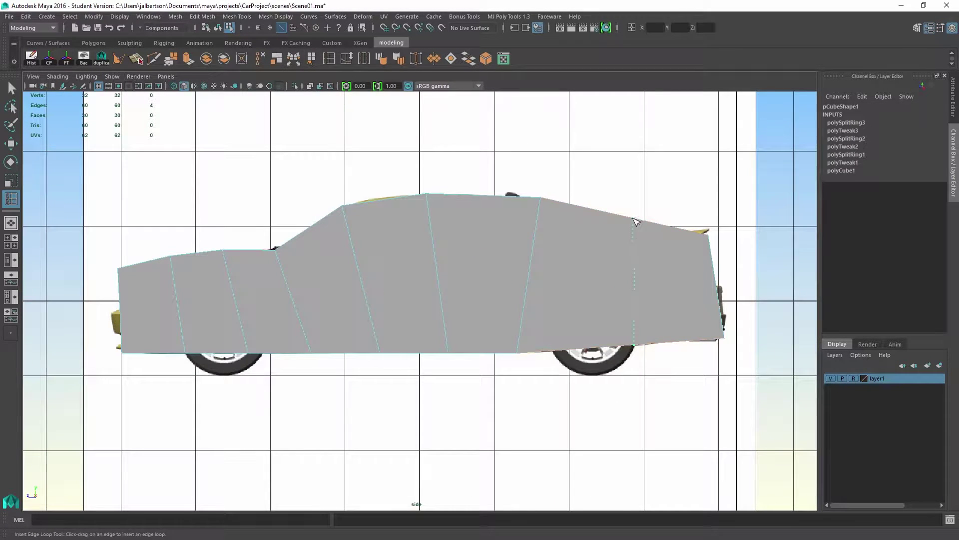
key(q)
right_drag(637, 224, 595, 217)
drag(621, 216, 642, 236)
key(w)
drag(717, 241, 698, 230)
mouse_move(708, 236)
mouse_down()
mouse_move(692, 272)
mouse_move(704, 253)
mouse_up()
drag(627, 223, 636, 243)
Step: Fine-tune the upper vertices along the roof, windshield top and windshield base to follow the car's side profile
drag(532, 187, 544, 205)
drag(418, 183, 435, 204)
drag(427, 196, 425, 196)
drag(332, 195, 351, 216)
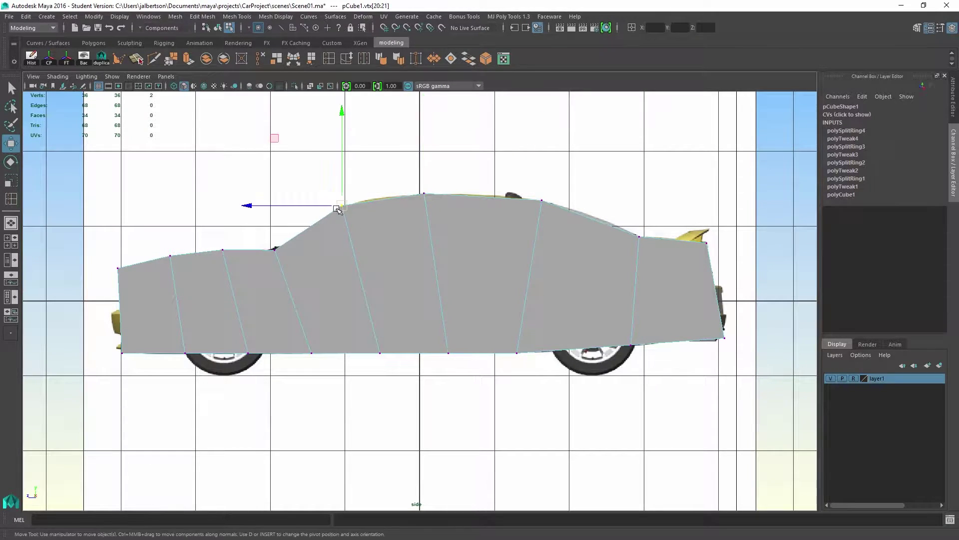
drag(255, 205, 260, 205)
drag(265, 261, 283, 241)
drag(268, 254, 271, 251)
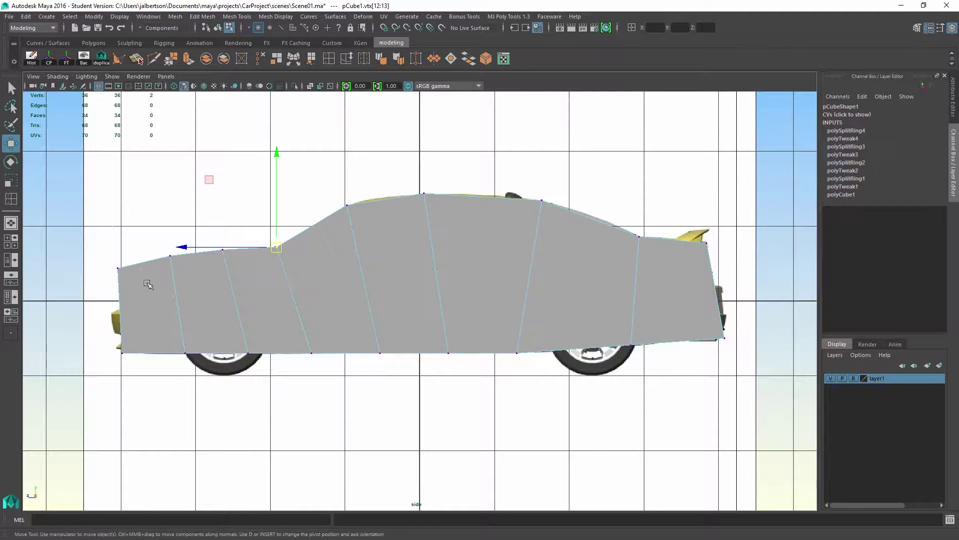
Step: Lower the upper nose vertices onto the front edge of the hood, leaving the lower vertices at the front wheel in place
mouse_move(107, 259)
mouse_down()
mouse_move(126, 283)
mouse_move(102, 258)
mouse_move(117, 273)
mouse_up()
drag(97, 322, 124, 359)
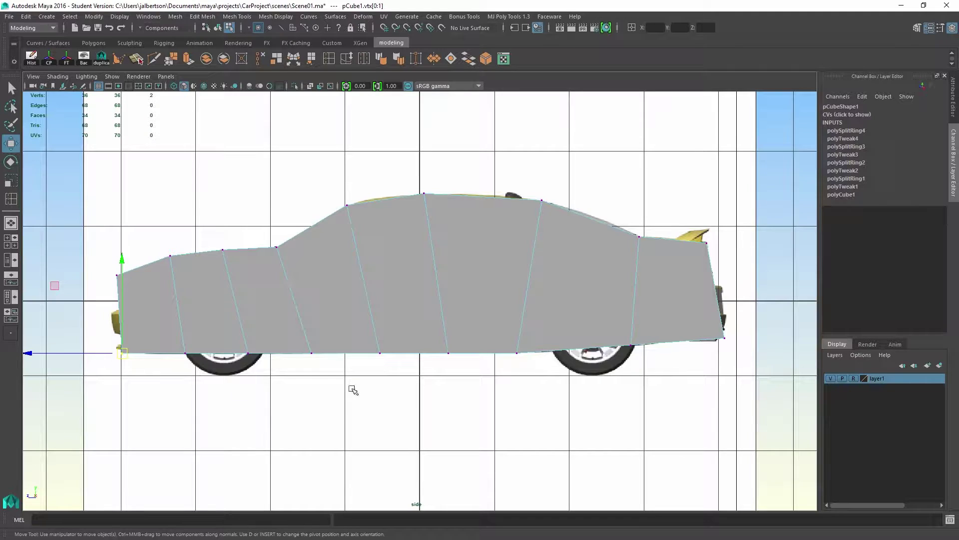
drag(253, 340, 240, 354)
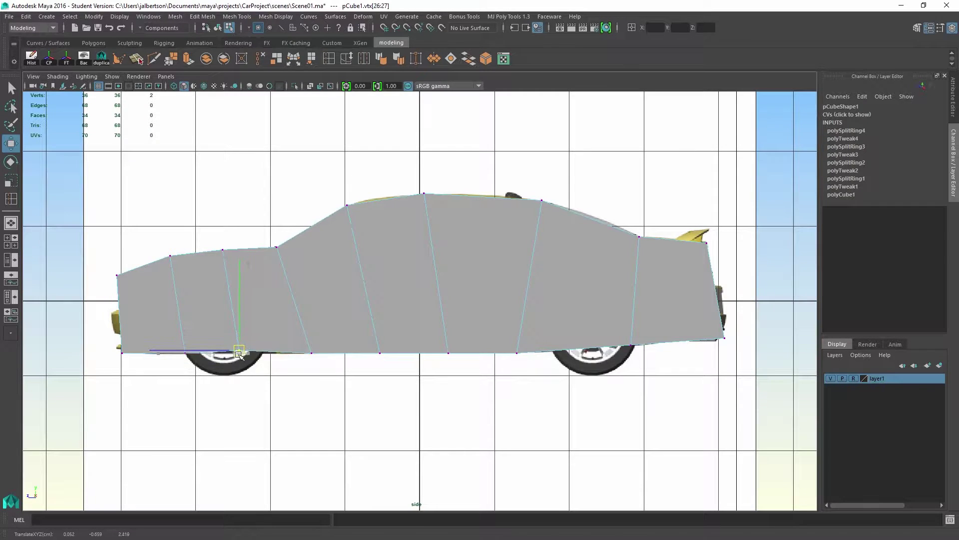
key(ctrl+z)
Step: Move the lower vertices beneath the windshield and doors lengthwise along the sill so the cross-section edges stand more upright
drag(303, 371, 404, 340)
drag(344, 354, 320, 355)
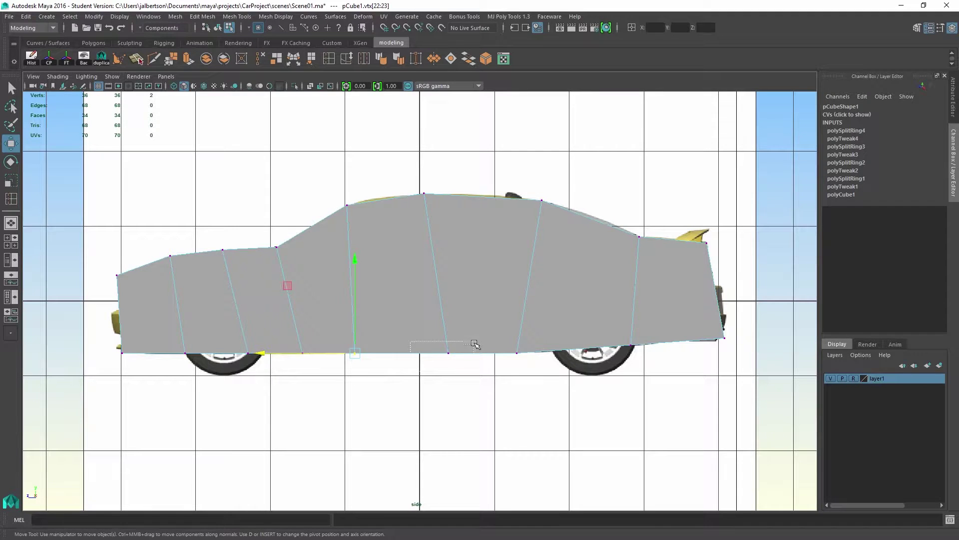
drag(430, 365, 398, 355)
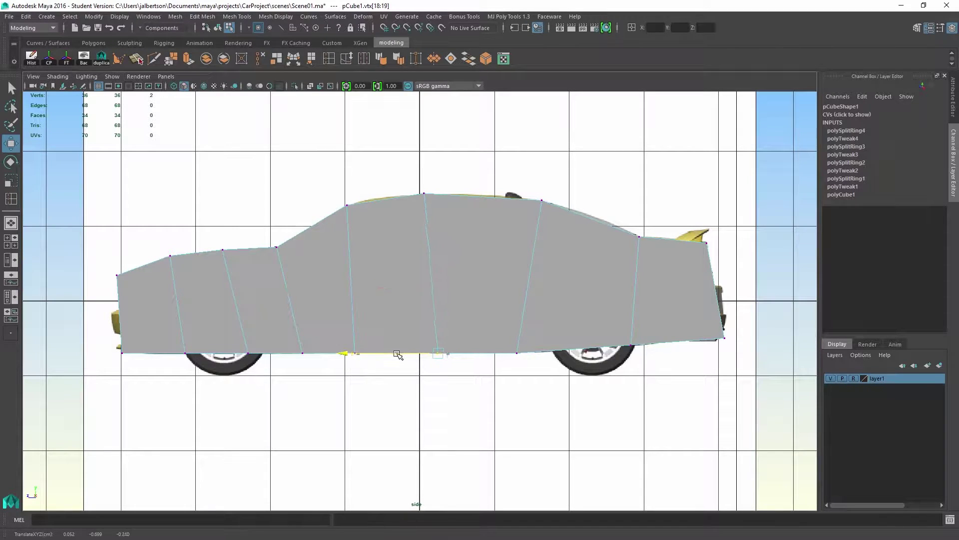
drag(543, 376, 522, 347)
key(ctrl+z)
middle_drag(461, 355, 486, 355)
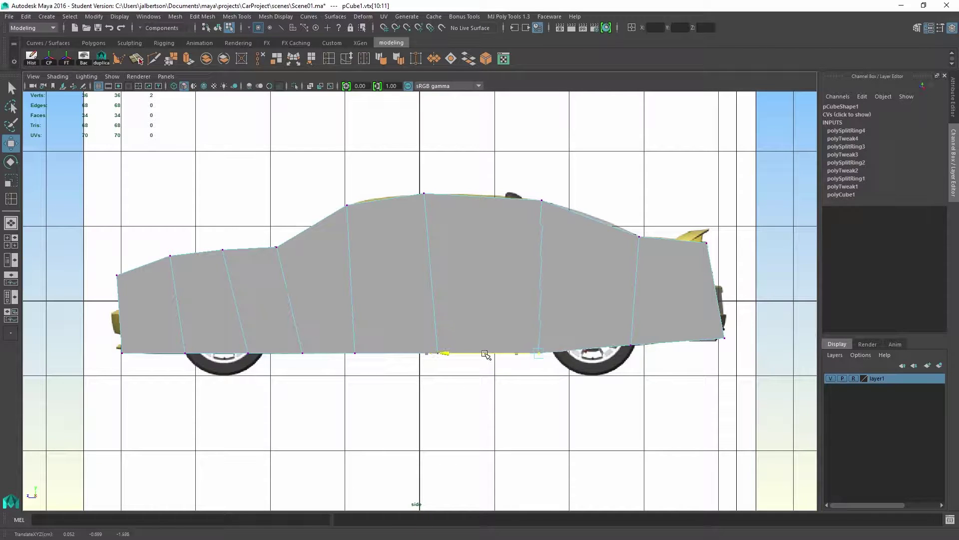
Step: Turn on X-Ray shading and shift the lower vertices behind the rear wheel, at the tail and ahead of the front wheel to match the reference
click(57, 77)
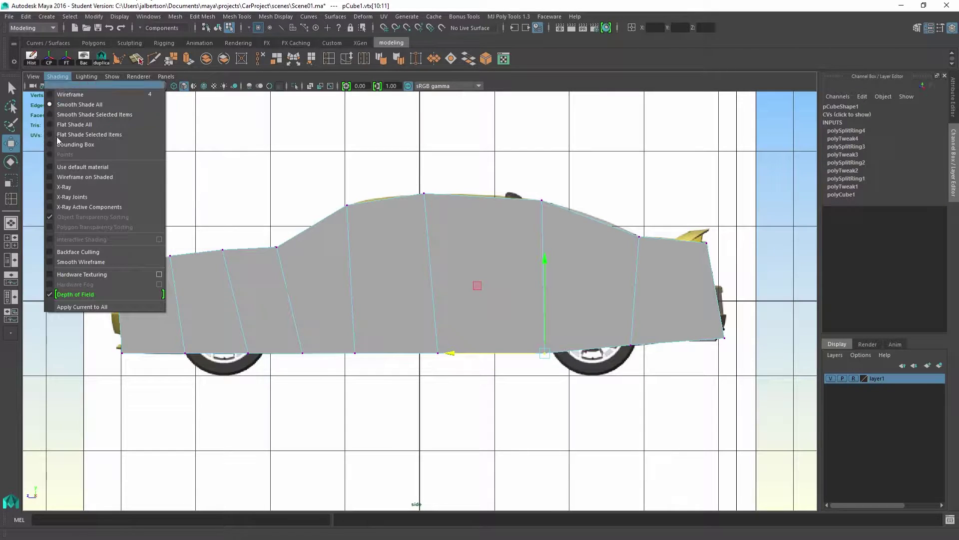
click(52, 188)
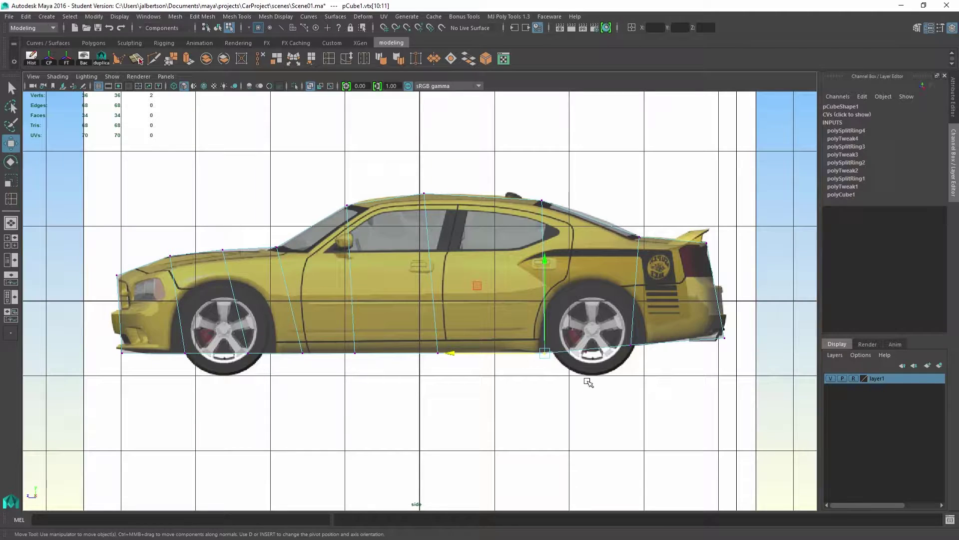
click(630, 344)
drag(600, 342, 614, 345)
click(723, 337)
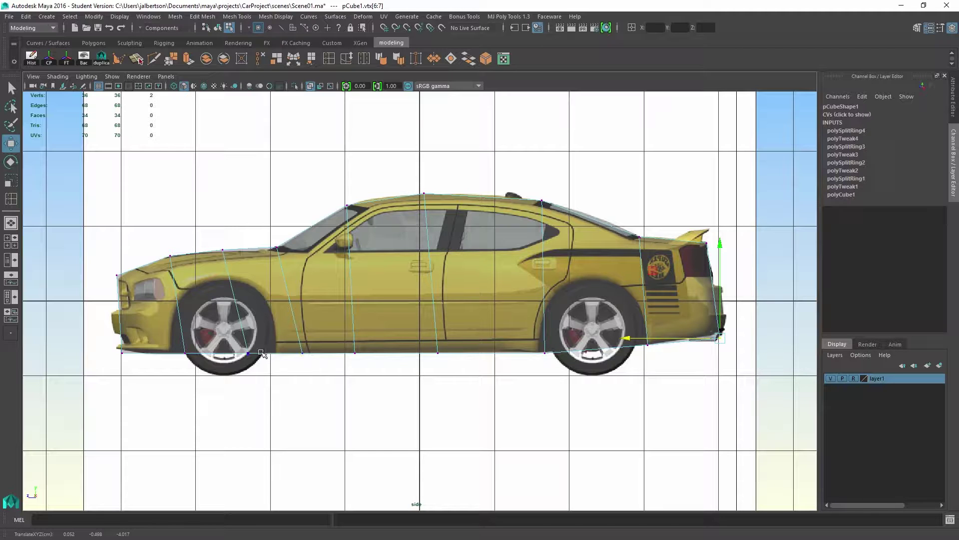
mouse_move(173, 353)
mouse_down()
mouse_move(196, 367)
mouse_move(157, 355)
mouse_up()
drag(95, 341, 123, 357)
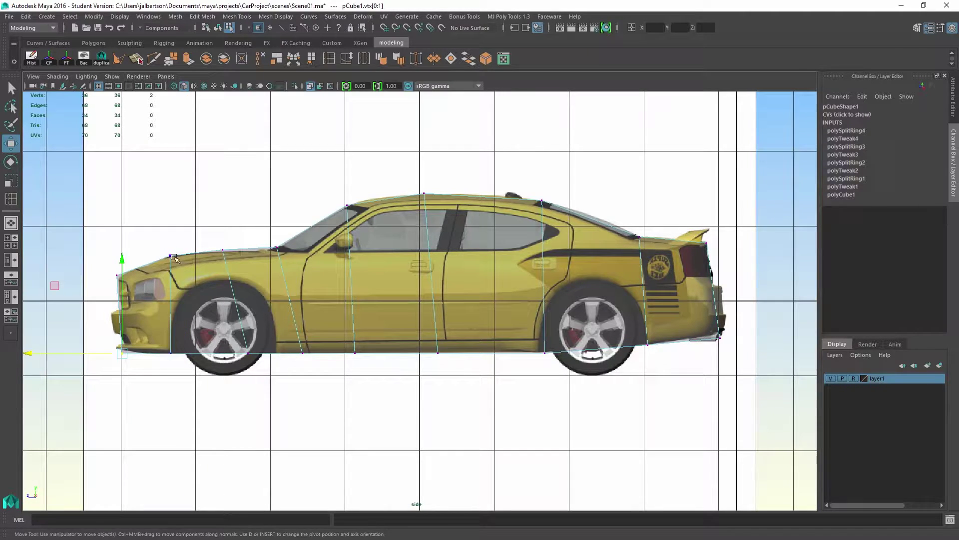
Step: Nudge the mid-hood vertices and align the lower vertices along the sill with the rear wheel arch, mid-door and front wheel arch
drag(219, 240, 240, 267)
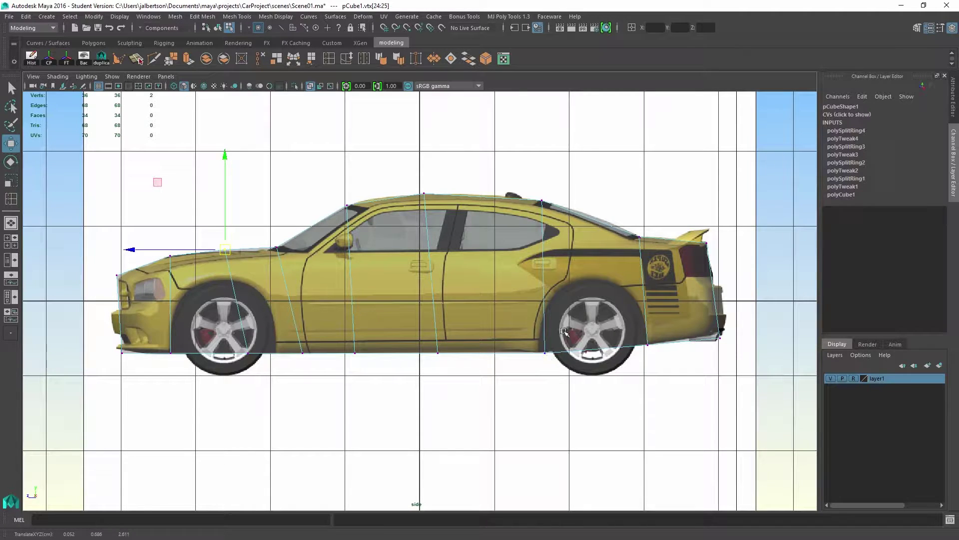
drag(564, 331, 508, 356)
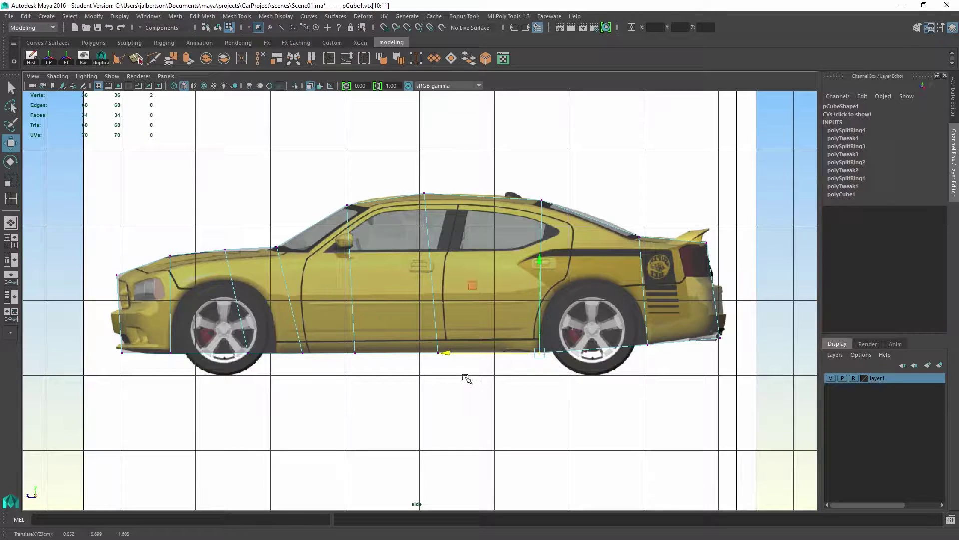
drag(416, 369, 396, 355)
drag(325, 333, 275, 350)
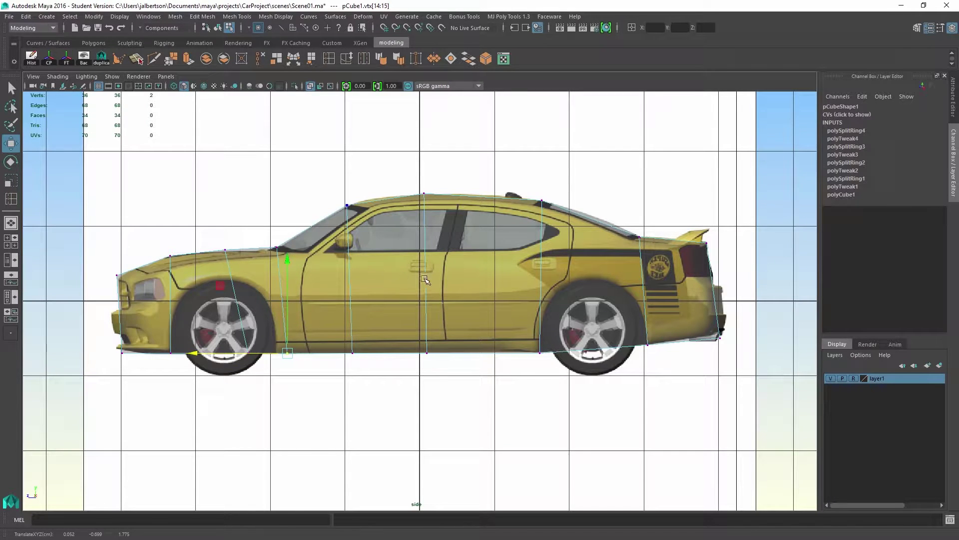
Step: Fit the upper vertices at the rear roof, mid-roof, windshield top and trunk end to the car's outline
drag(529, 182, 552, 212)
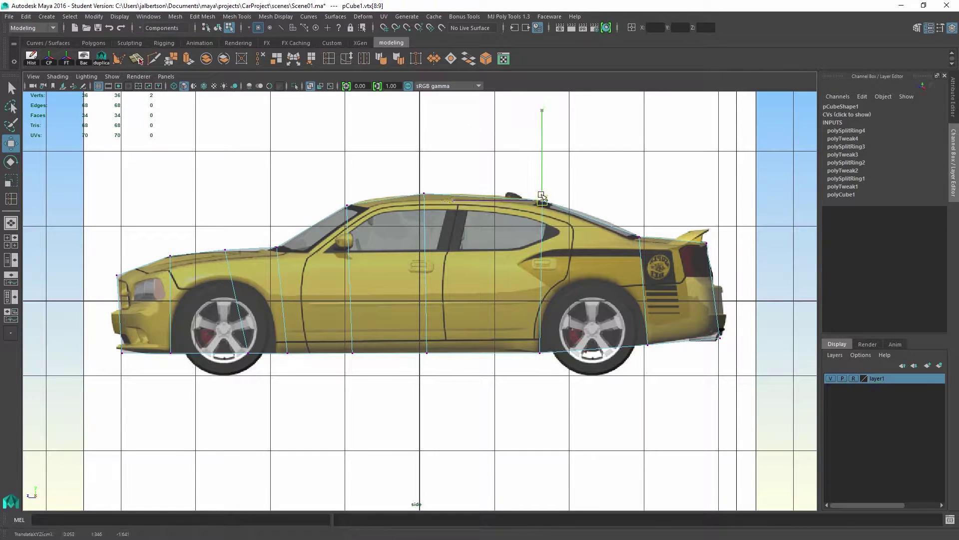
click(424, 196)
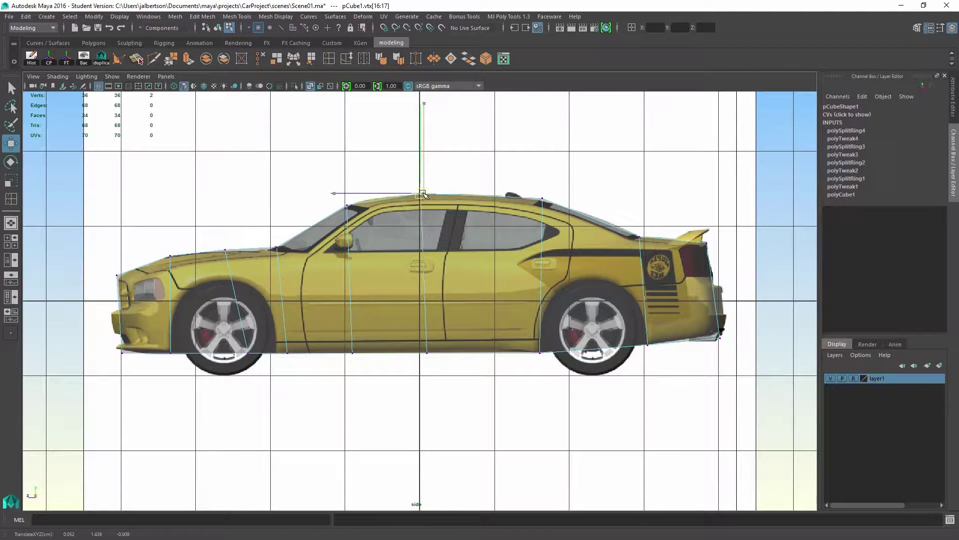
click(348, 204)
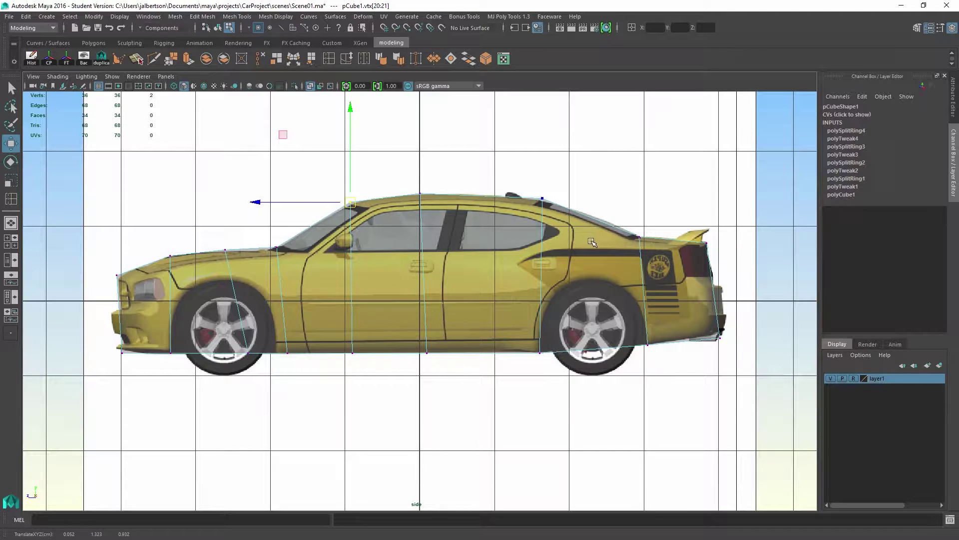
click(704, 245)
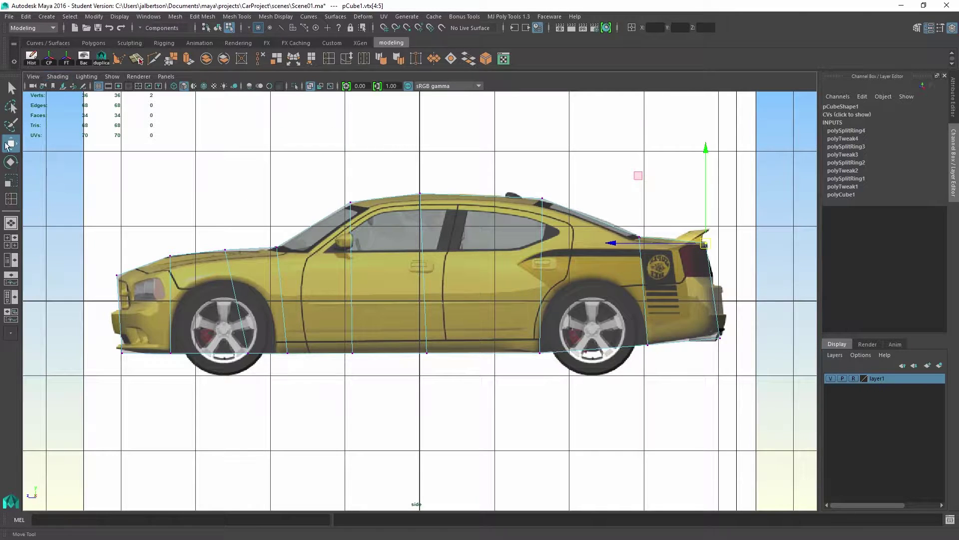
Step: Insert a lengthwise edge loop just below the upper edge of the body side and return to vertex selection
click(10, 200)
click(122, 284)
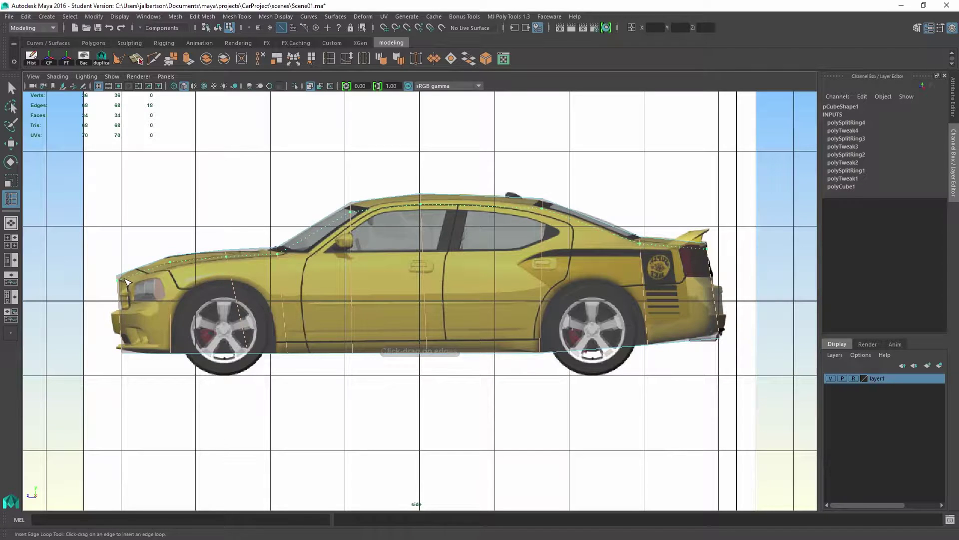
click(128, 281)
key(q)
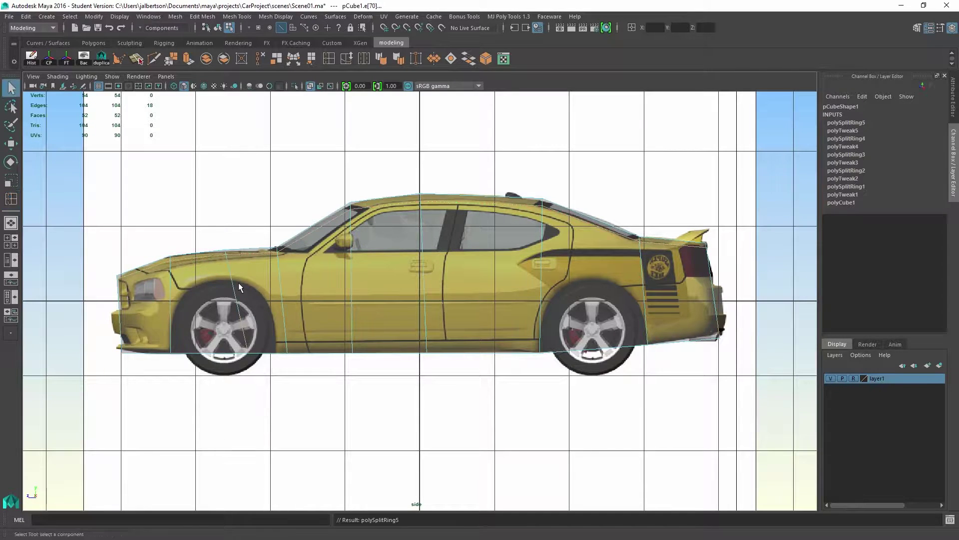
right_drag(239, 283, 217, 272)
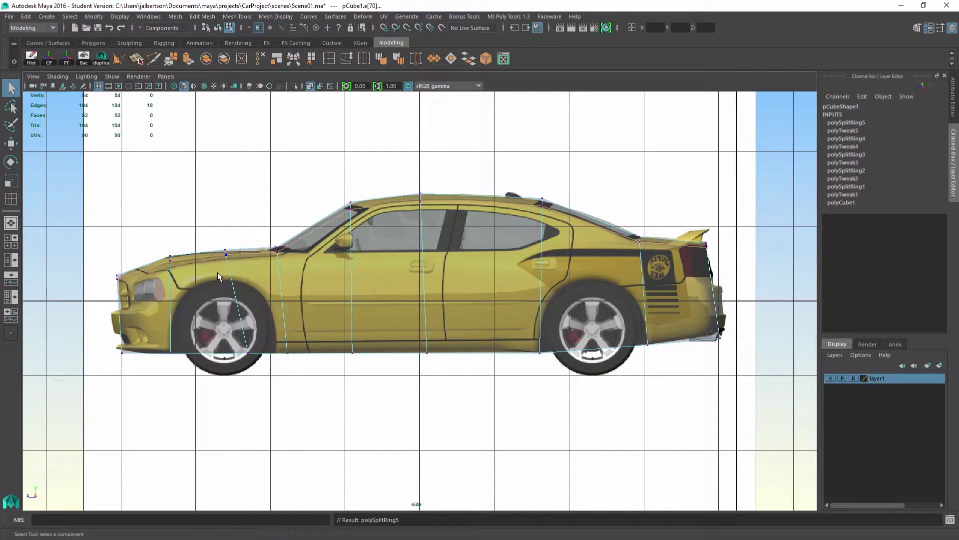
Step: Move the new loop's vertices at the windshield top, windshield base and rear roof onto the upper outline of the side windows
click(351, 206)
key(w)
drag(351, 204, 364, 206)
click(277, 251)
drag(277, 251, 302, 251)
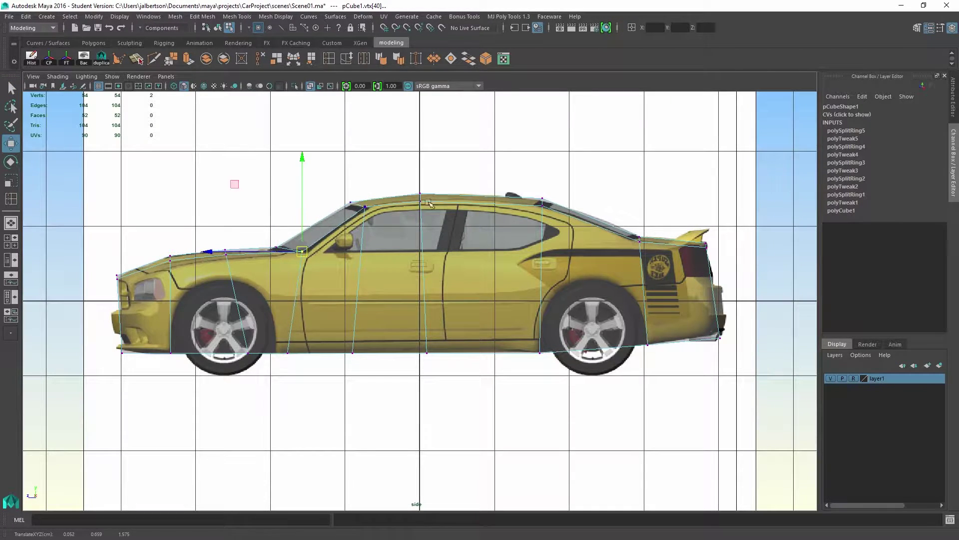
click(542, 199)
drag(542, 199, 537, 204)
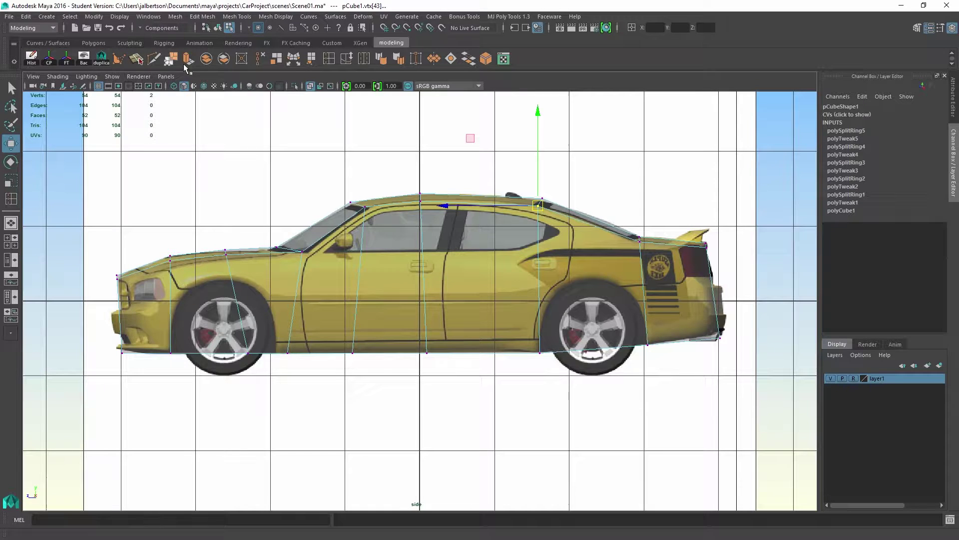
Step: Insert a lengthwise edge loop around mid-height of the body side and scale it vertically into a straight horizontal line
click(329, 59)
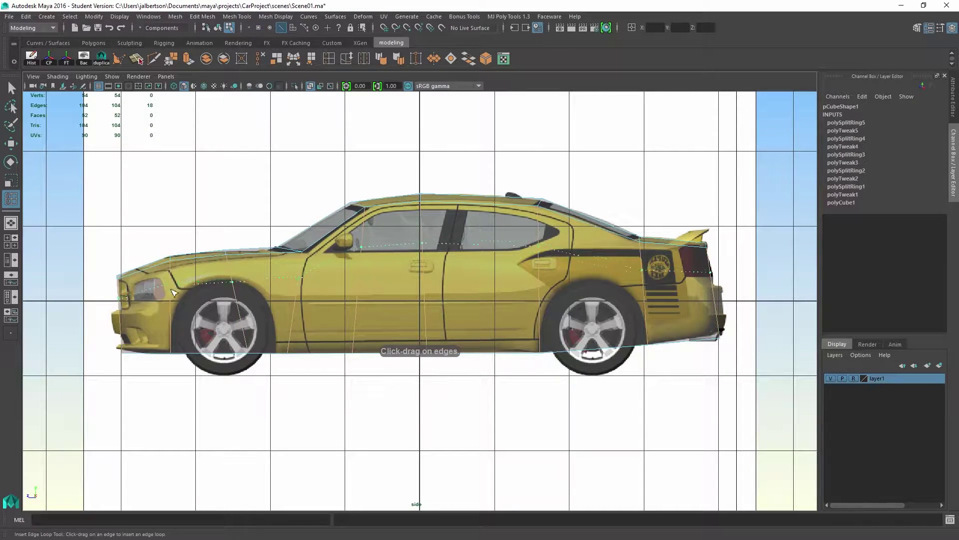
drag(180, 309, 183, 304)
key(r)
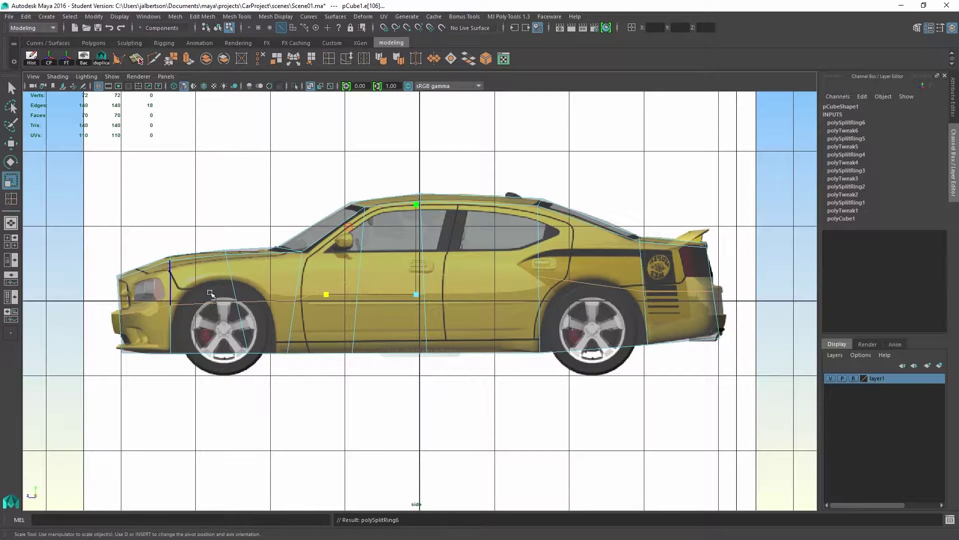
drag(416, 207, 416, 209)
key(w)
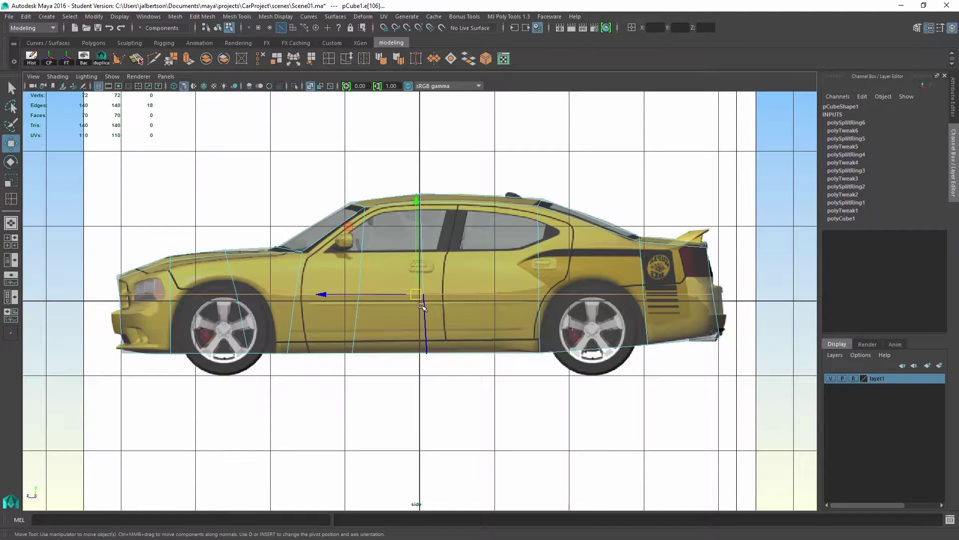
Step: Lower the mid-height loop's vertices ahead of the front wheel and fit the foremost ones to the top of the front bumper
alt+right_drag(412, 277, 469, 278)
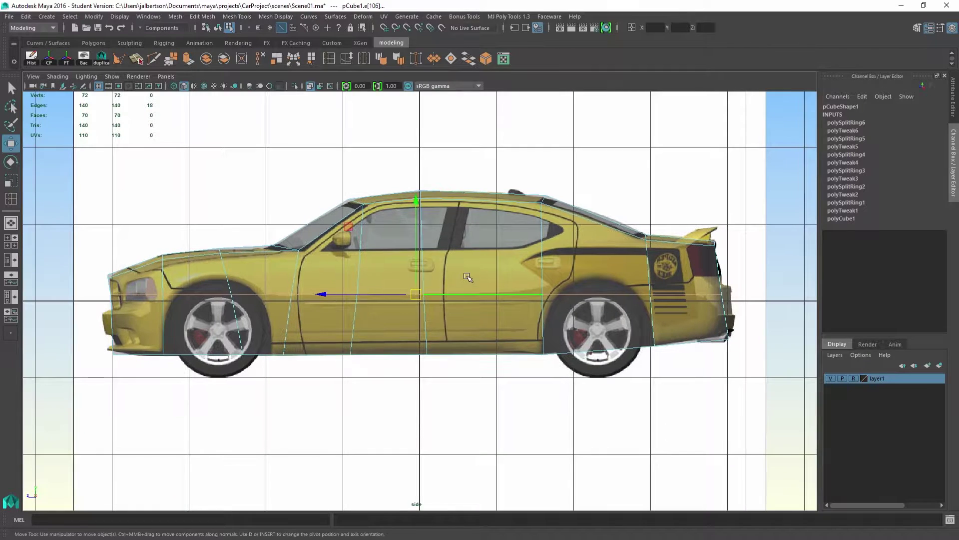
right_drag(467, 242, 407, 244)
key(q)
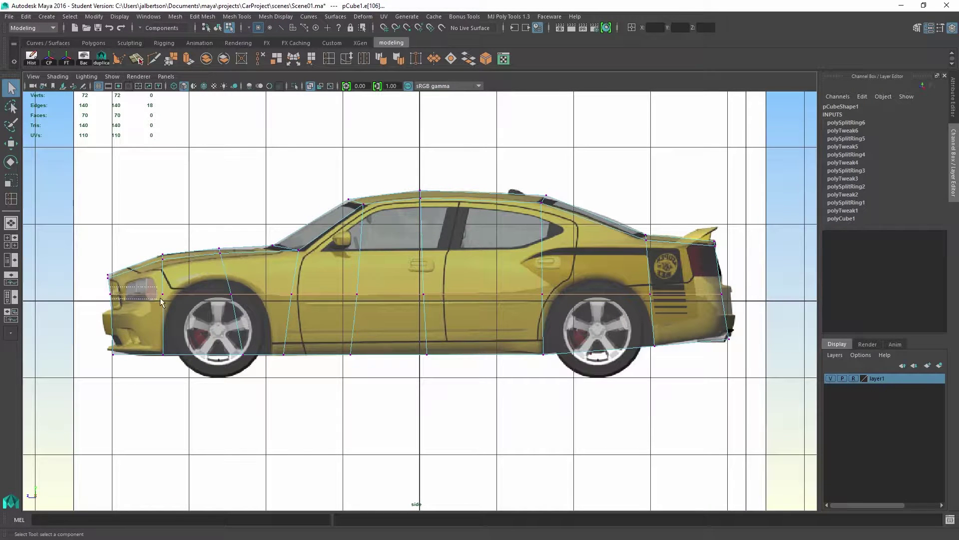
drag(161, 302, 161, 303)
key(w)
drag(144, 207, 147, 216)
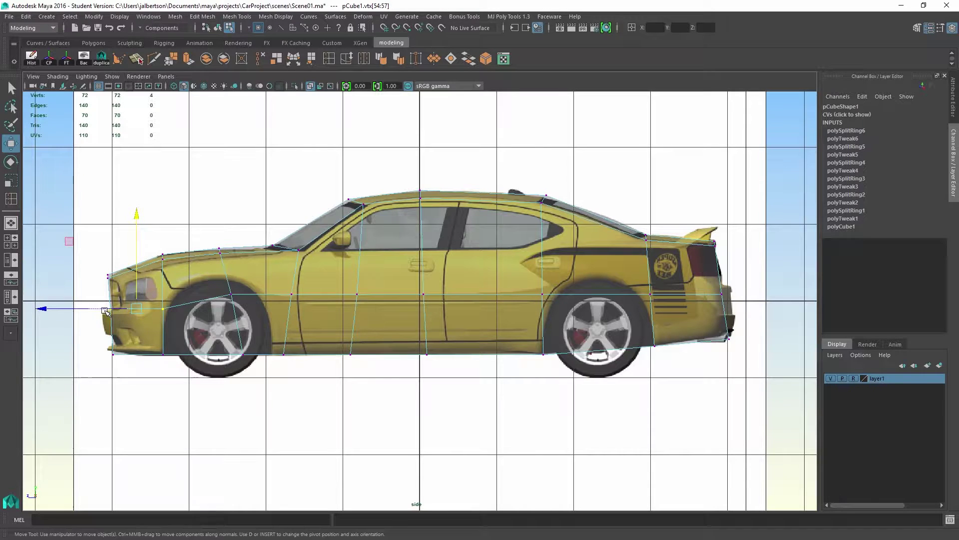
drag(92, 304, 111, 309)
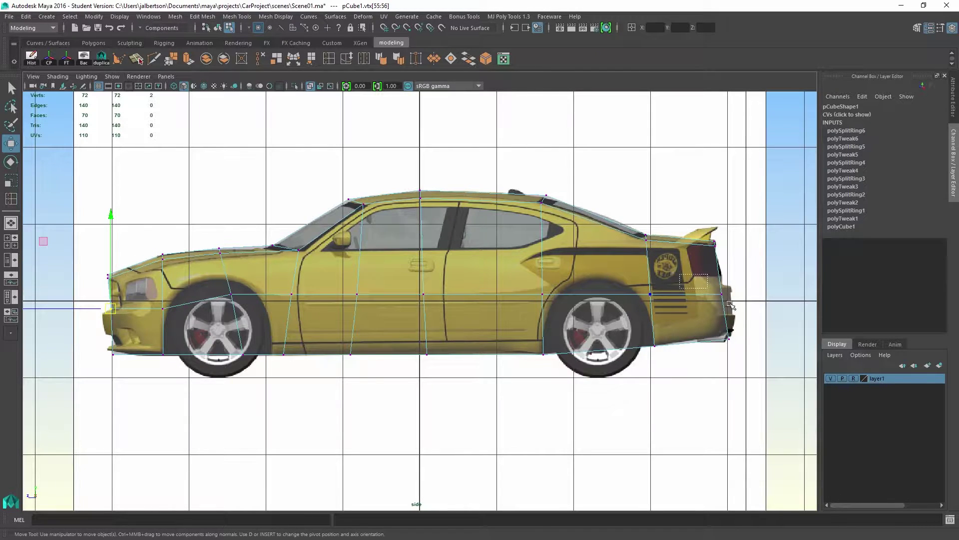
Step: Lower the mid-height loop's vertices behind the rear wheel slightly and raise the lower tail vertices to the rear bumper's bottom edge
drag(730, 304, 735, 307)
drag(567, 268, 734, 306)
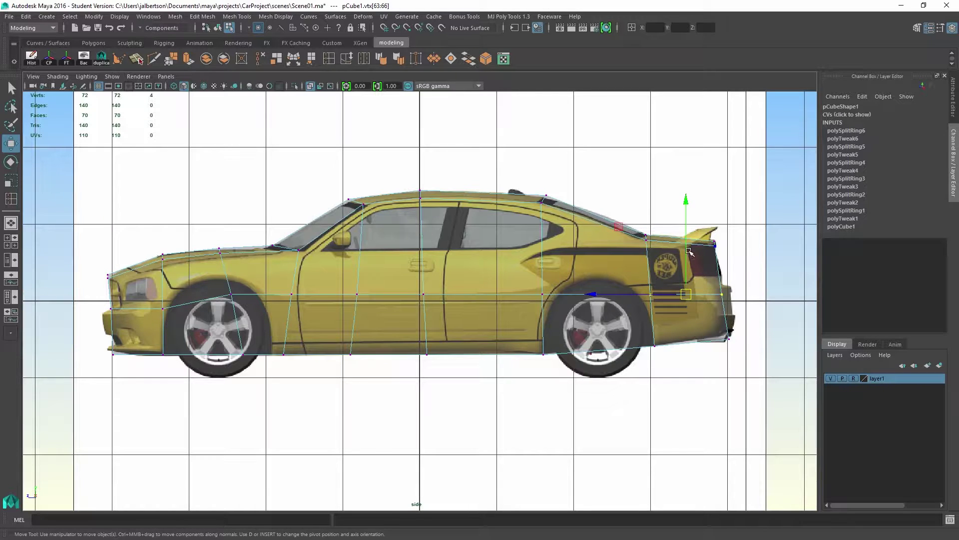
drag(689, 253, 692, 255)
drag(365, 364, 741, 350)
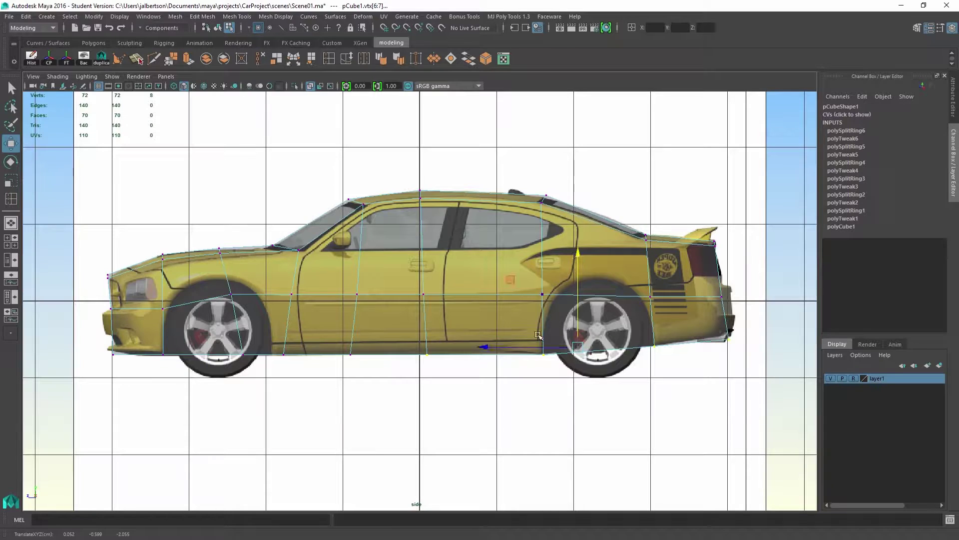
drag(478, 319, 554, 381)
ctrl+drag(298, 341, 475, 346)
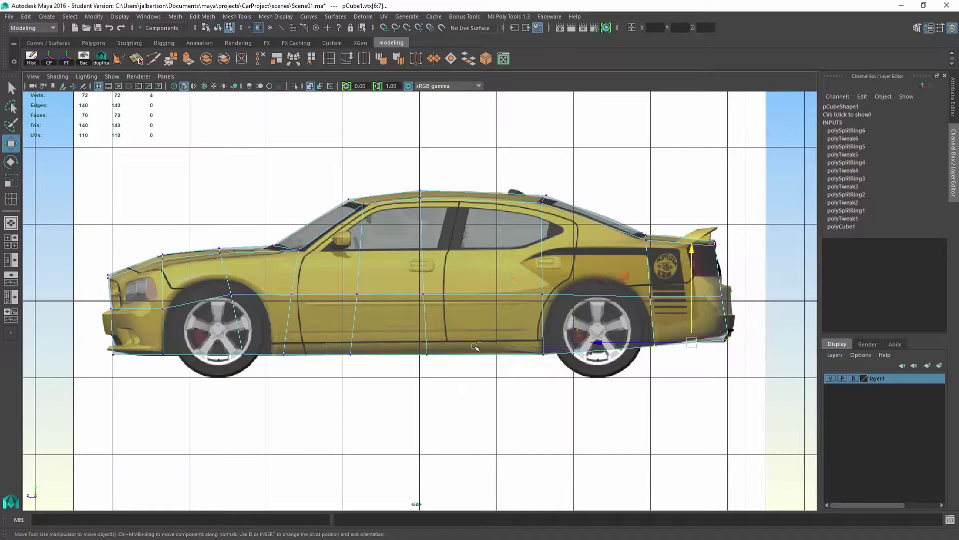
drag(697, 245, 694, 240)
Step: Switch to face selection in the perspective view and pick a face on the half body's flat centre side
key(space)
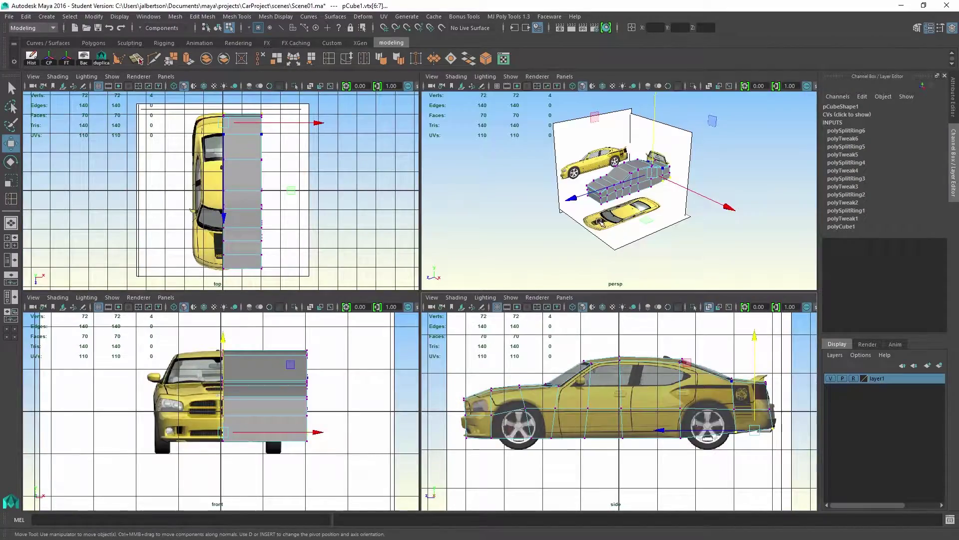
key(space)
mouse_move(537, 235)
alt+mouse_down()
mouse_move(505, 231)
mouse_move(545, 233)
mouse_move(487, 231)
mouse_move(586, 218)
mouse_move(449, 227)
mouse_move(536, 240)
mouse_move(564, 234)
mouse_move(530, 217)
alt+mouse_up()
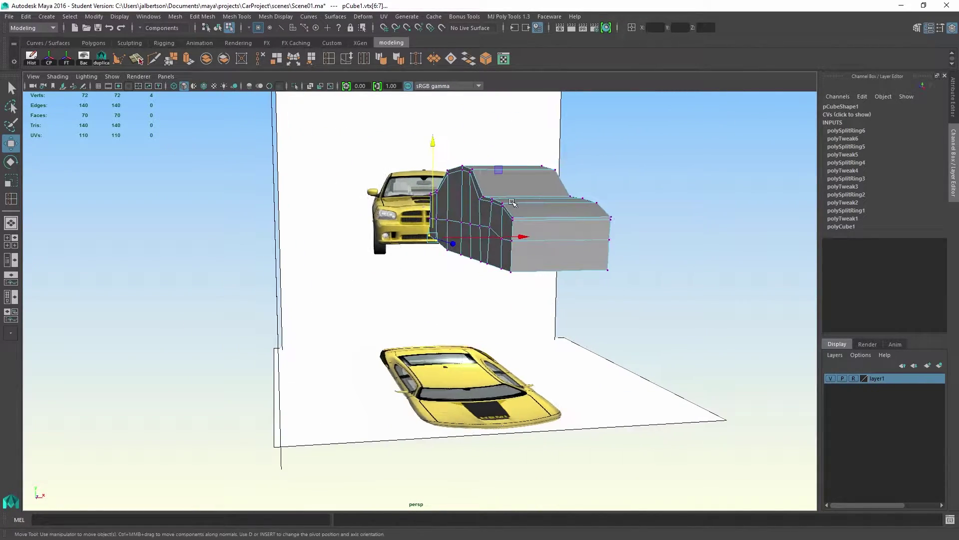
key(q)
key(F11)
click(507, 229)
alt+drag(562, 232, 506, 228)
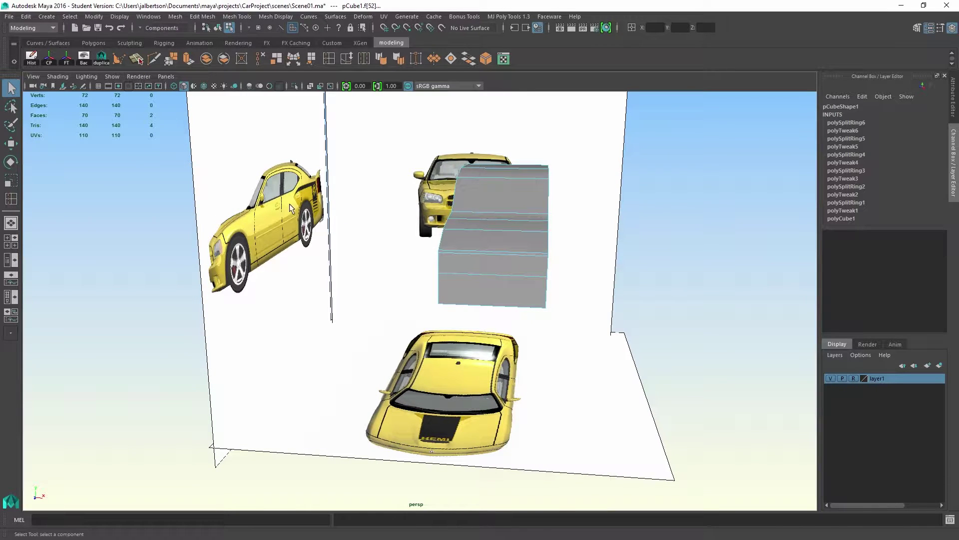
Step: Turn off symmetry in the Select tool's settings
double_click(15, 94)
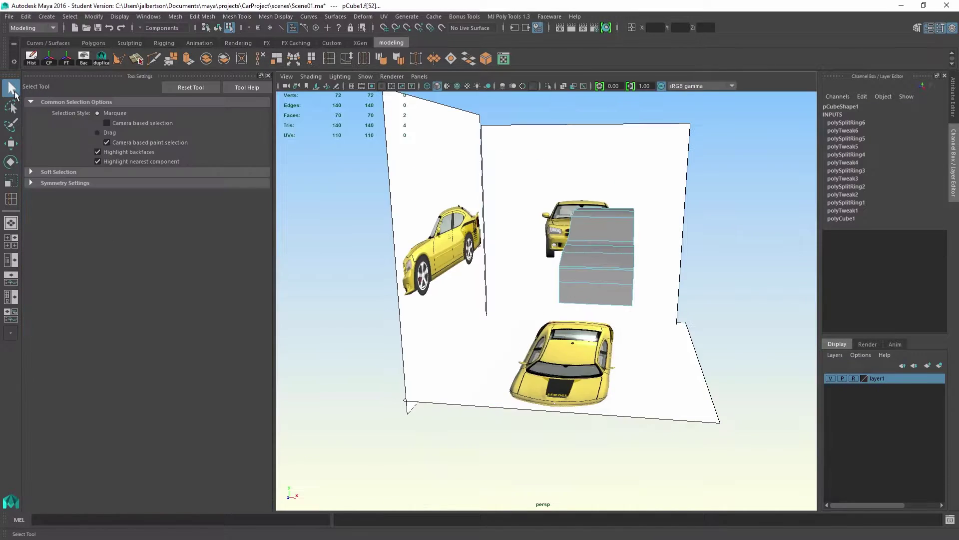
alt+drag(419, 235, 585, 281)
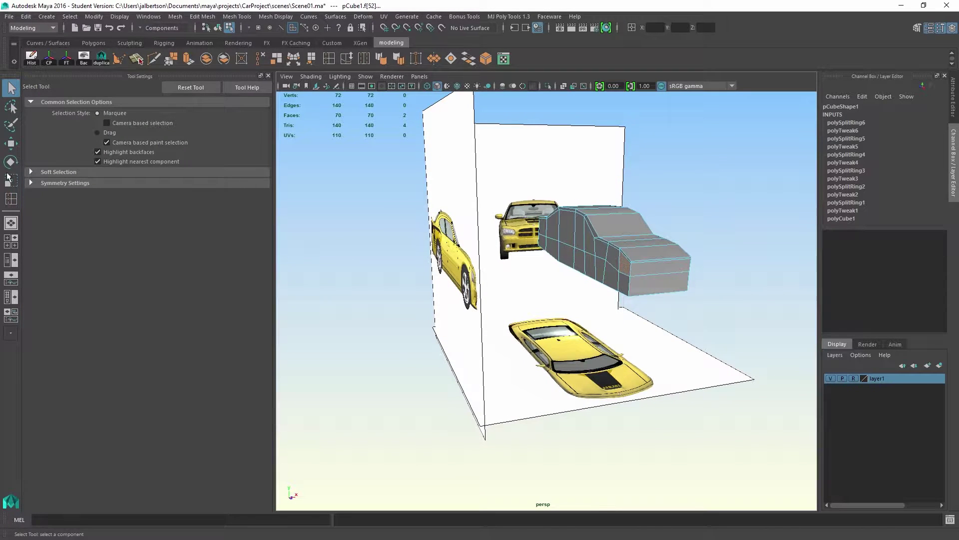
click(30, 182)
click(98, 196)
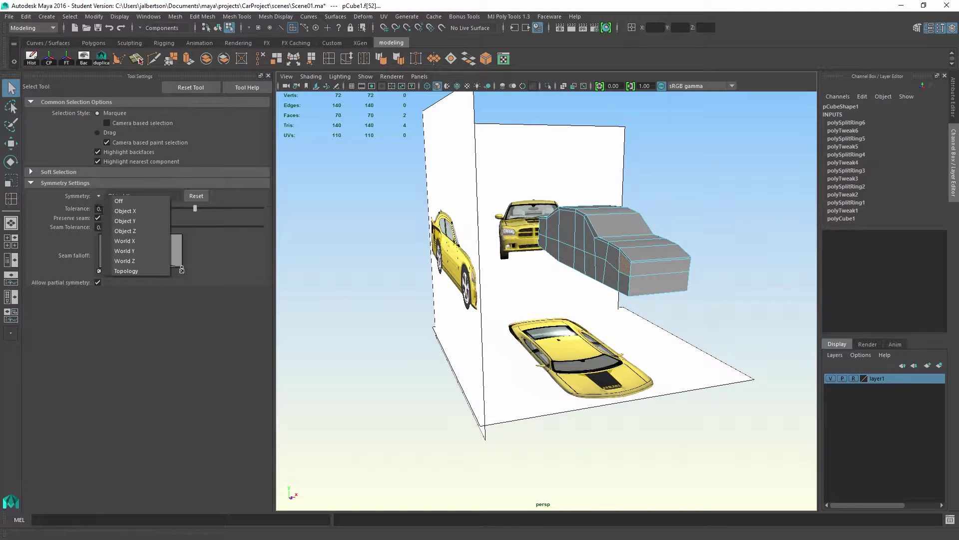
click(121, 201)
alt+drag(424, 298, 593, 234)
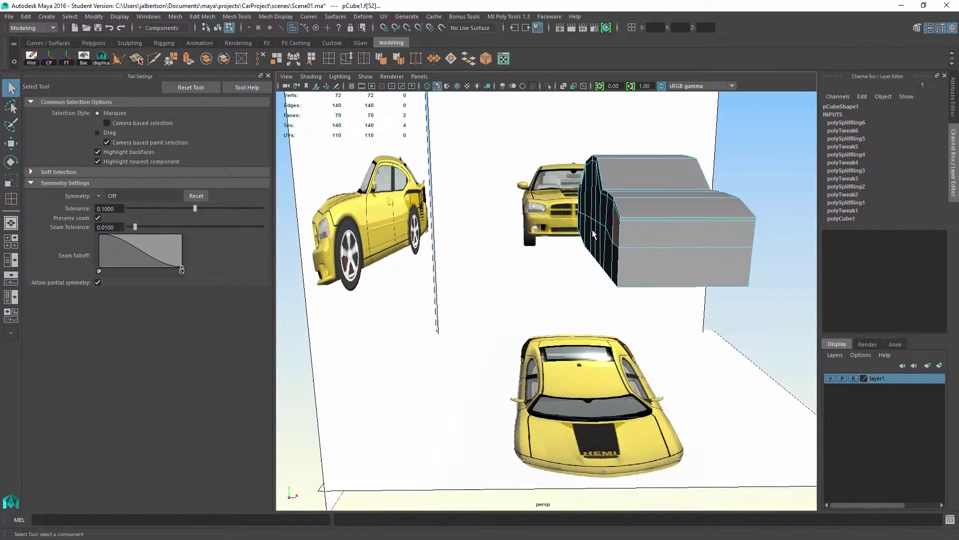
alt+drag(670, 247, 714, 245)
click(647, 222)
shift+click(655, 198)
shift+click(634, 199)
shift+click(632, 225)
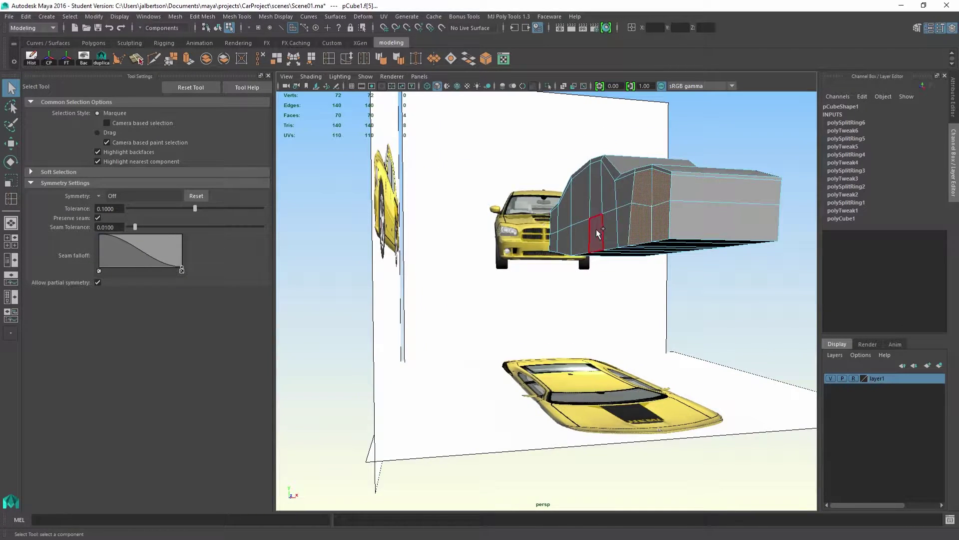
shift+click(556, 229)
shift+click(580, 240)
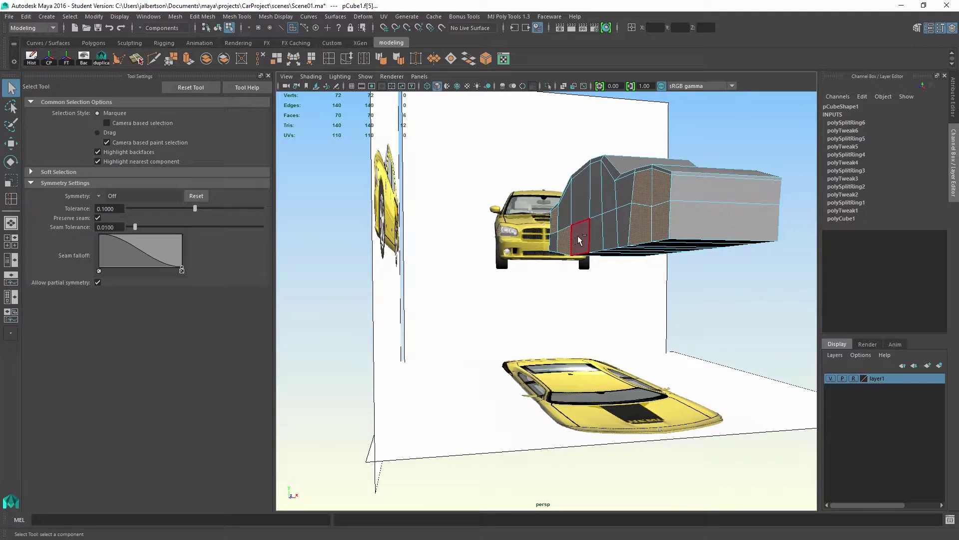
shift+click(629, 194)
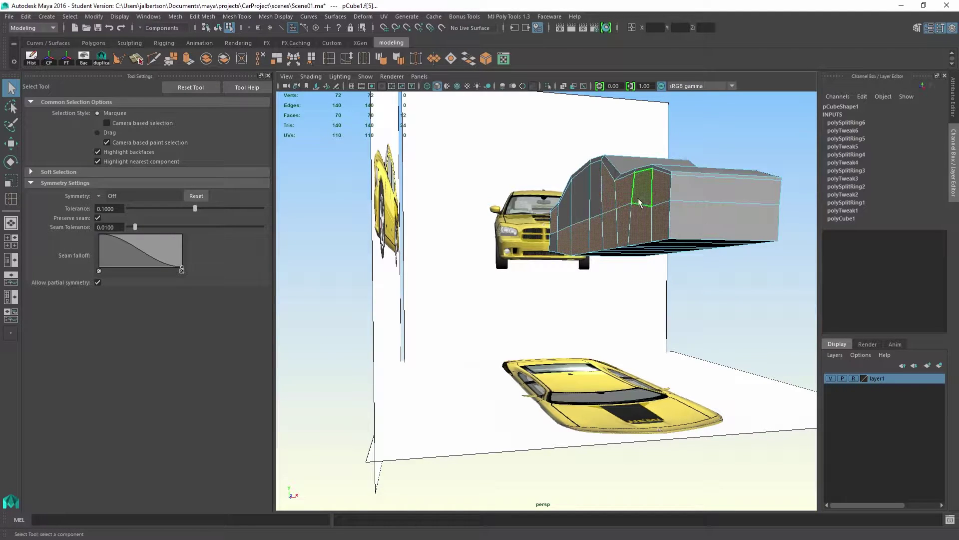
click(753, 290)
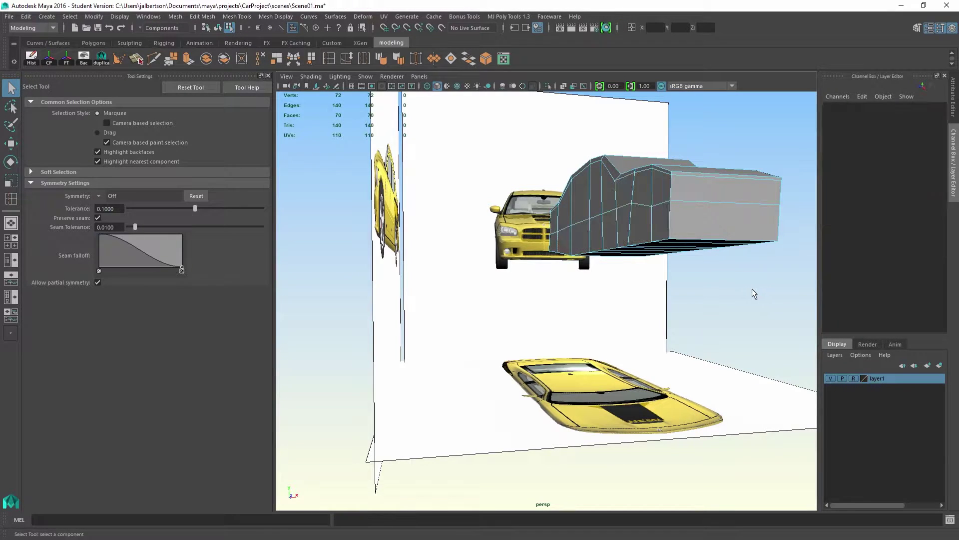
Step: Delete all faces on the half body's flat centre side, selecting them with the Paint Selection tool at its reset settings
click(11, 126)
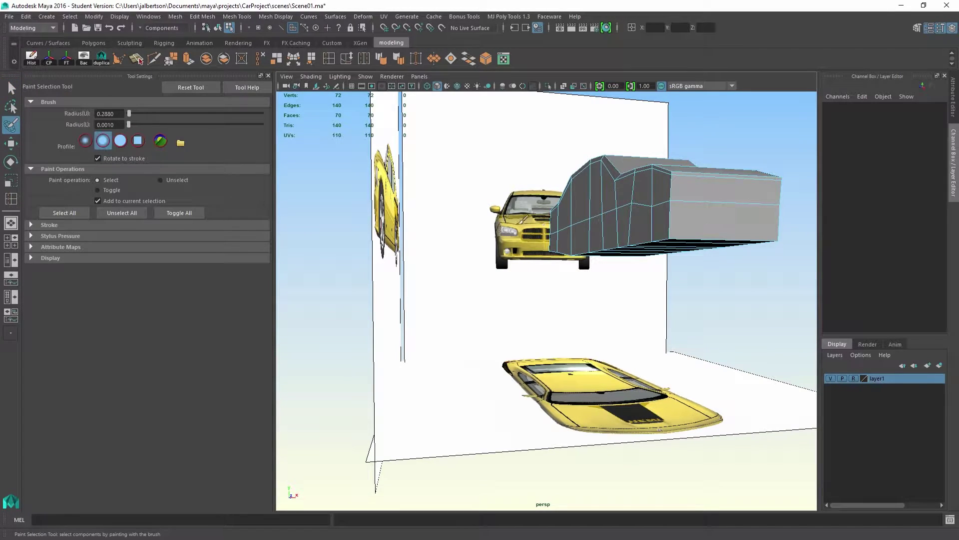
alt+drag(638, 205, 665, 198)
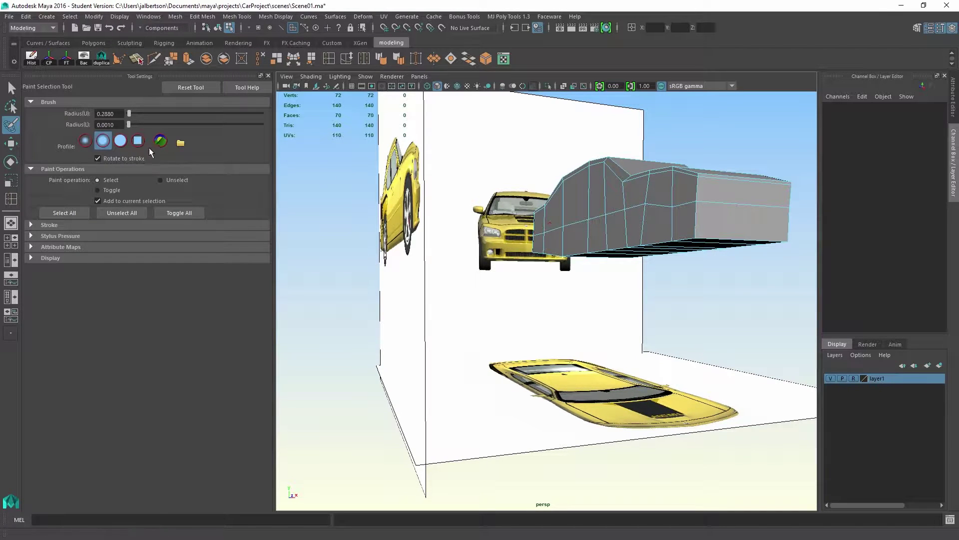
click(176, 86)
drag(552, 202, 679, 202)
mouse_move(674, 284)
alt+mouse_down()
mouse_move(559, 305)
mouse_move(597, 224)
mouse_move(659, 250)
alt+mouse_up()
alt+drag(479, 250, 509, 267)
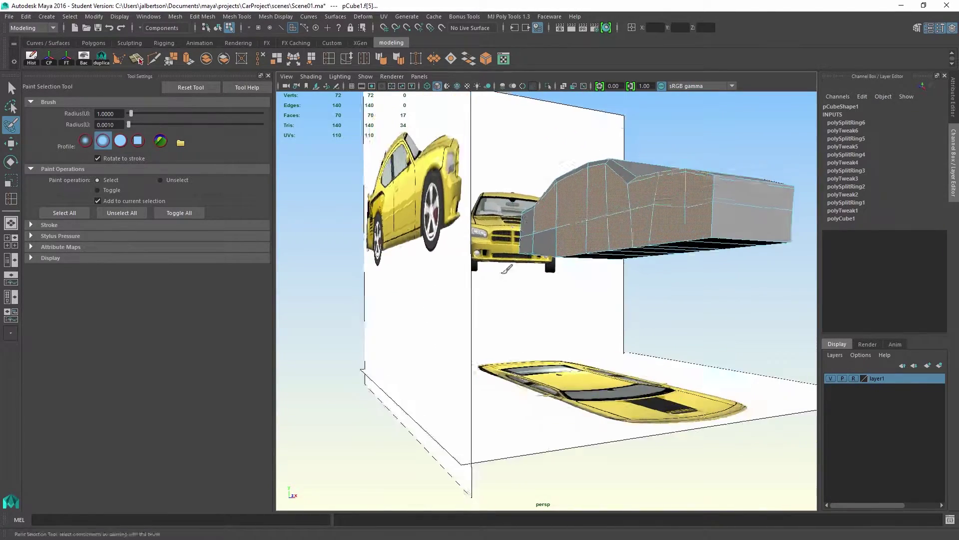
alt+right_drag(514, 265, 563, 257)
mouse_move(563, 256)
mouse_down()
mouse_move(531, 209)
mouse_move(549, 222)
mouse_up()
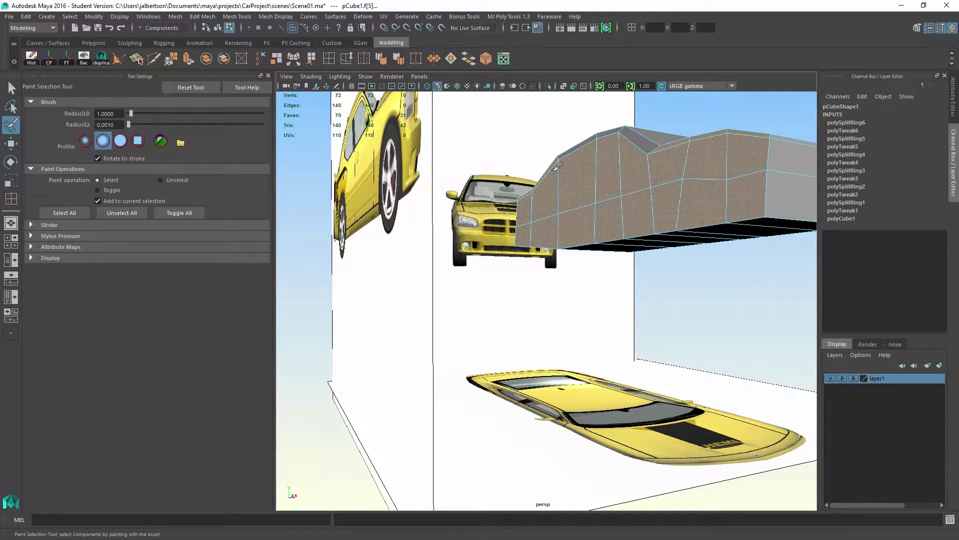
mouse_move(607, 138)
mouse_down()
mouse_move(635, 144)
mouse_move(472, 160)
mouse_move(469, 203)
mouse_move(670, 215)
mouse_up()
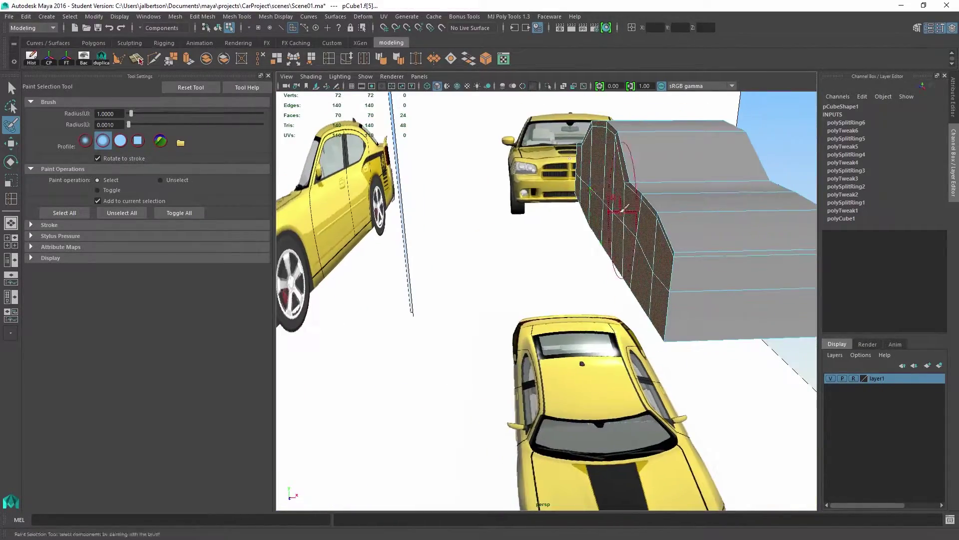
key(q)
alt+right_drag(552, 194, 530, 179)
mouse_move(530, 180)
alt+mouse_down()
mouse_move(541, 165)
mouse_move(589, 242)
mouse_move(649, 235)
mouse_move(530, 197)
alt+mouse_up()
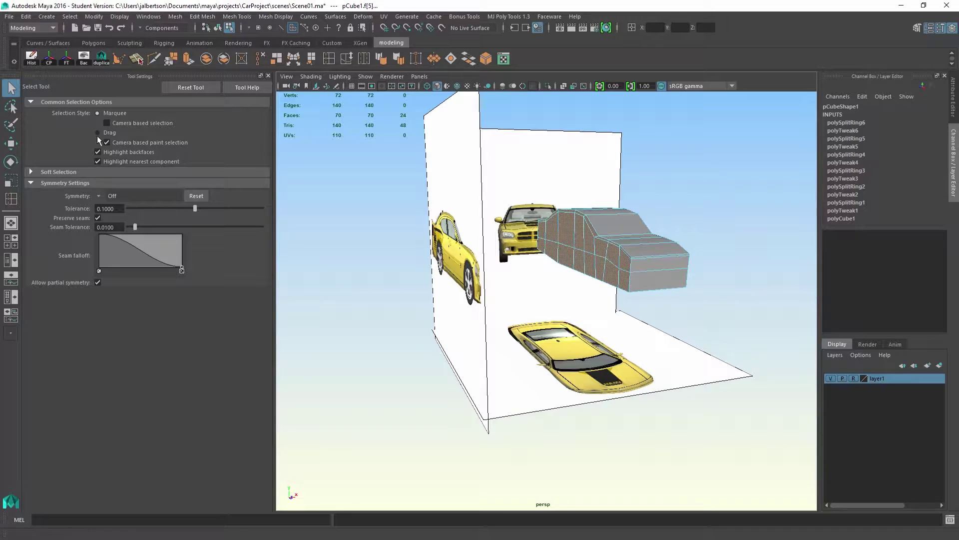
scroll(647, 337, up, 3)
click(666, 312)
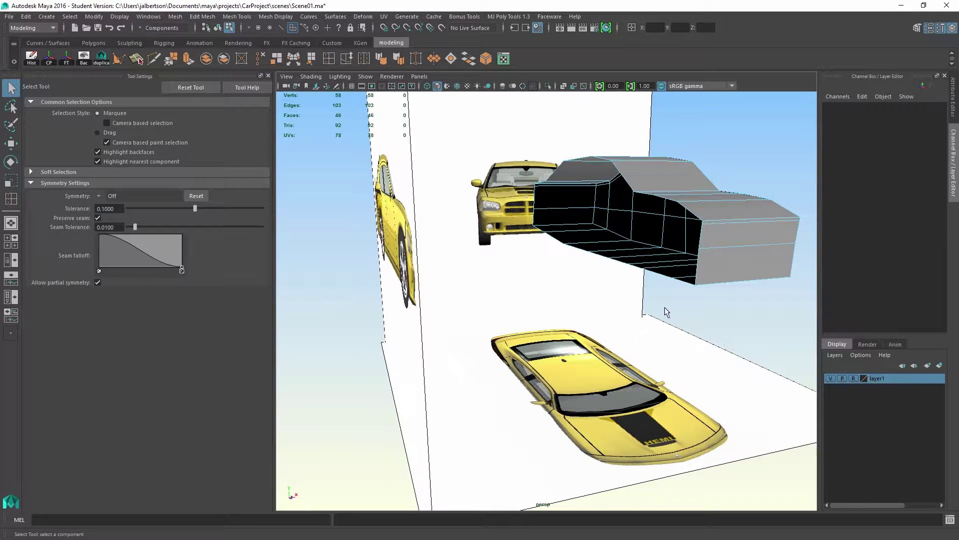
Step: Move all outer-side vertices inward in the front view to match the width of the reference car's body
alt+drag(678, 307, 625, 266)
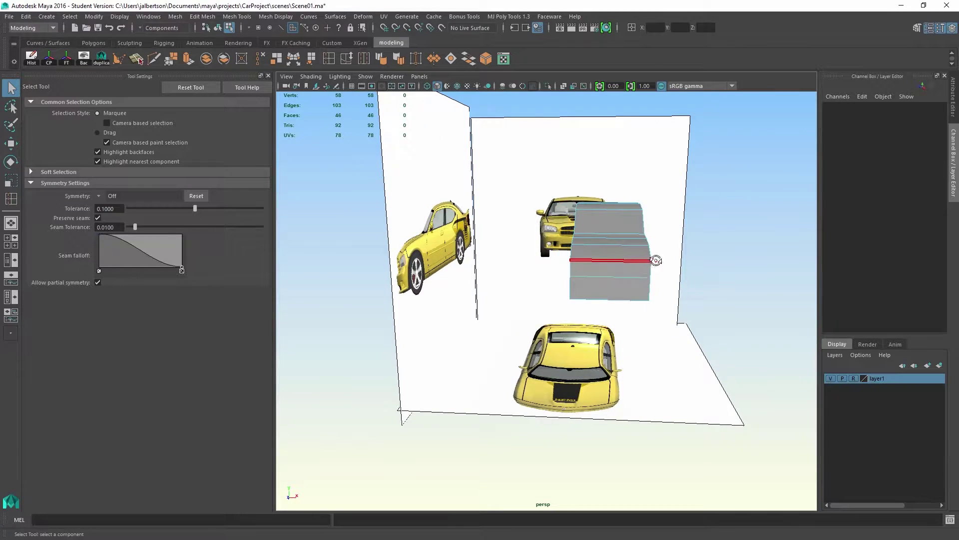
key(space)
key(space)
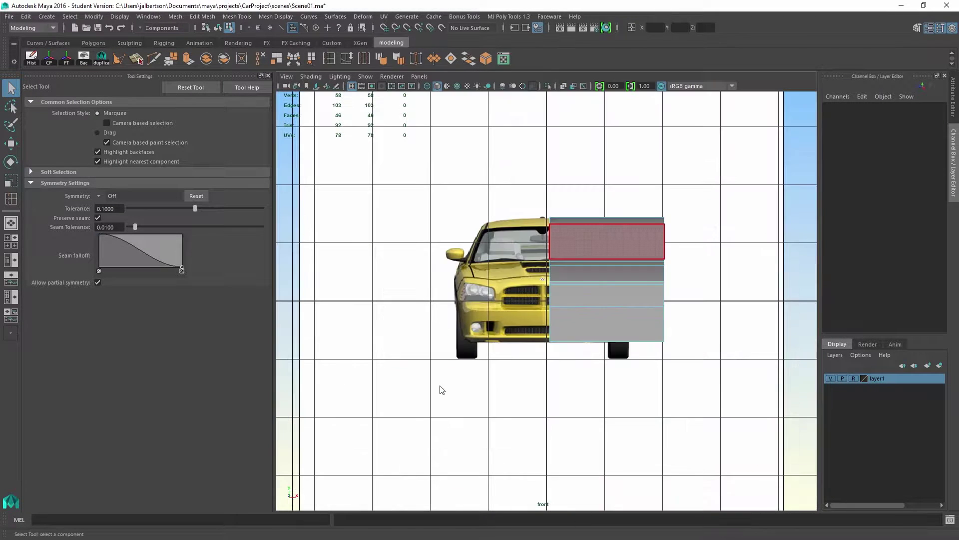
right_drag(595, 241, 560, 236)
drag(592, 192, 702, 392)
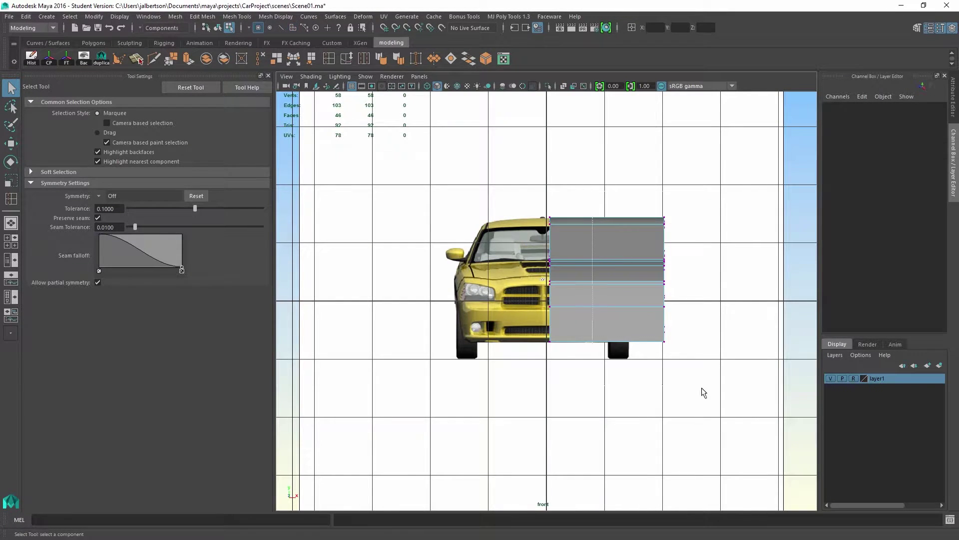
key(w)
drag(747, 277, 728, 278)
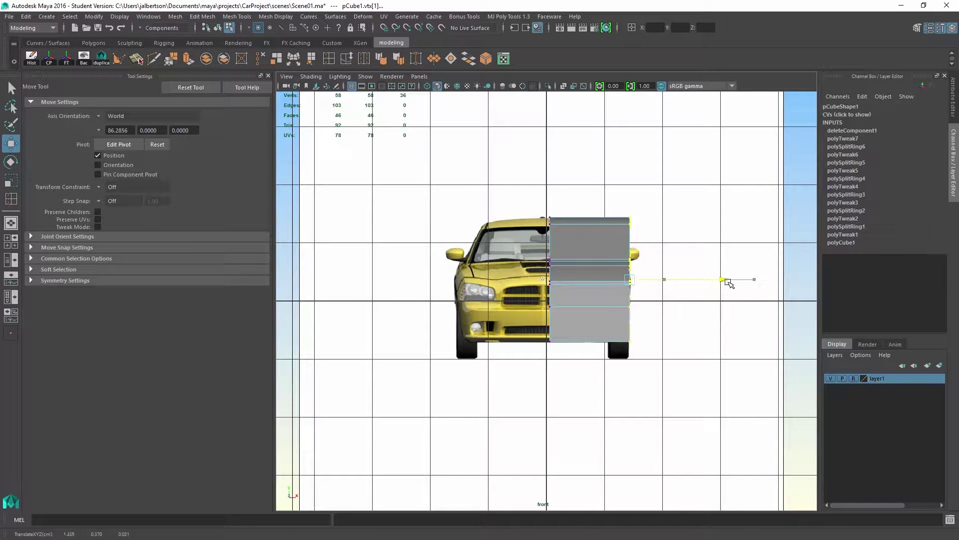
Step: Move the roof's outer vertices inward in the front view so the side windows slope toward the roof
scroll(749, 330, up, 3)
drag(686, 212, 686, 213)
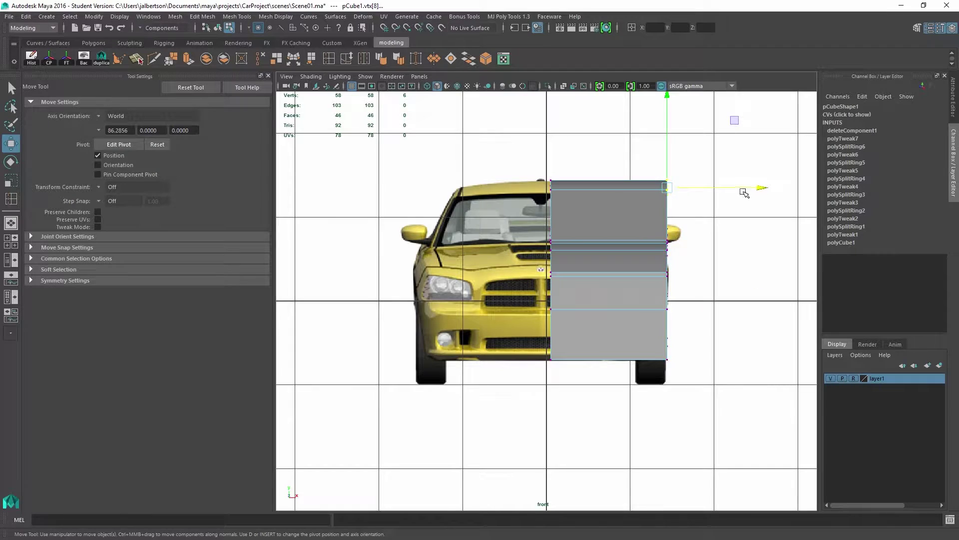
drag(760, 189, 727, 194)
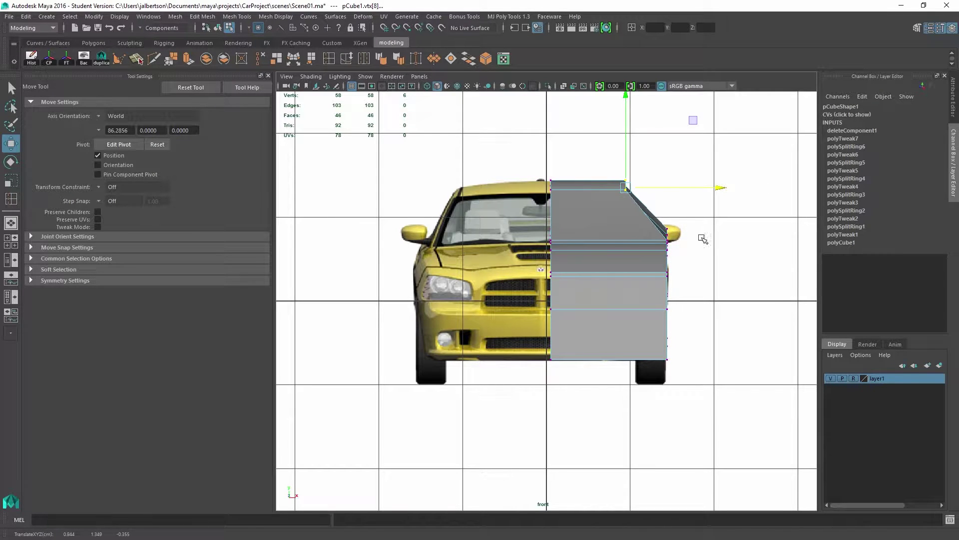
Step: Switch to edge selection and display all four views together
right_drag(656, 242, 650, 208)
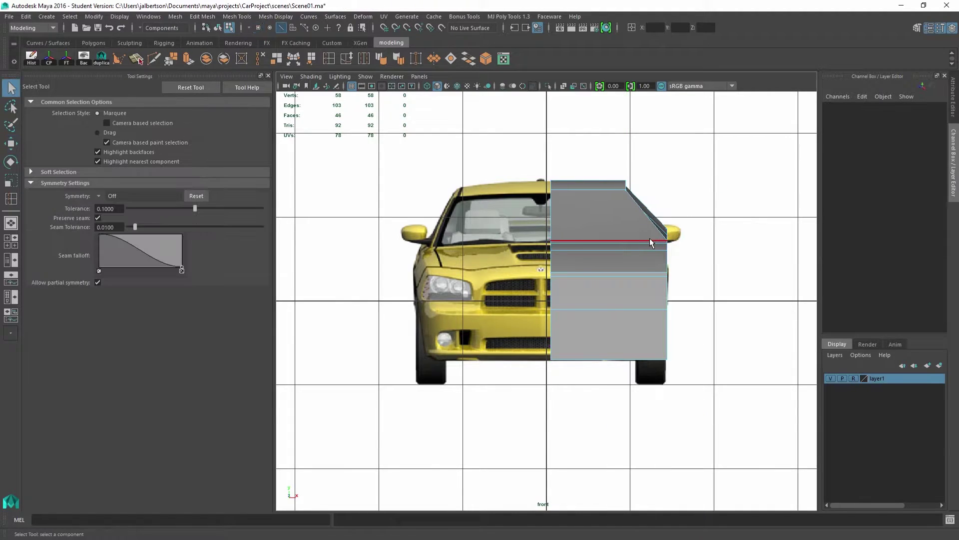
double_click(650, 238)
ctrl+click(653, 239)
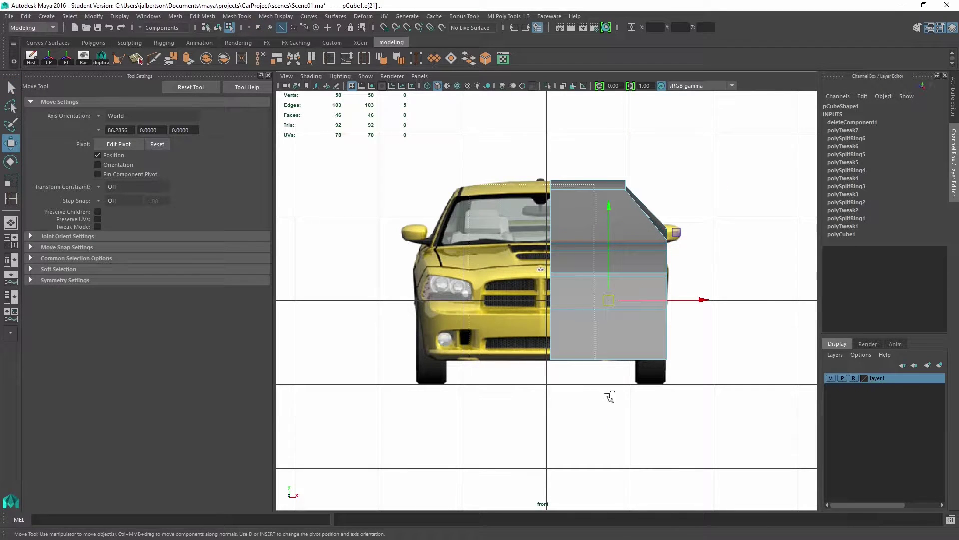
ctrl+drag(609, 396, 625, 344)
key(space)
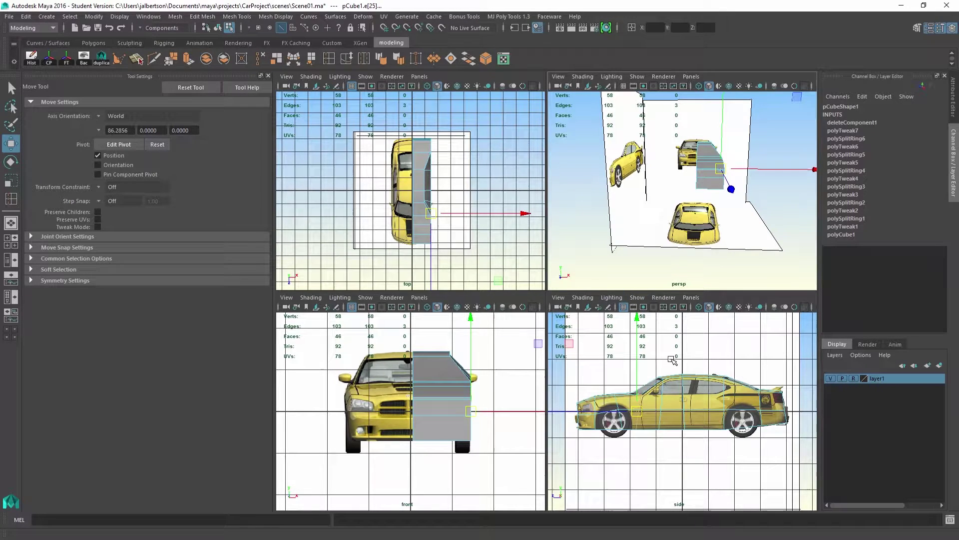
Step: Select the three outer edges along the top of the hood and move them slightly inward in the front view
click(630, 399)
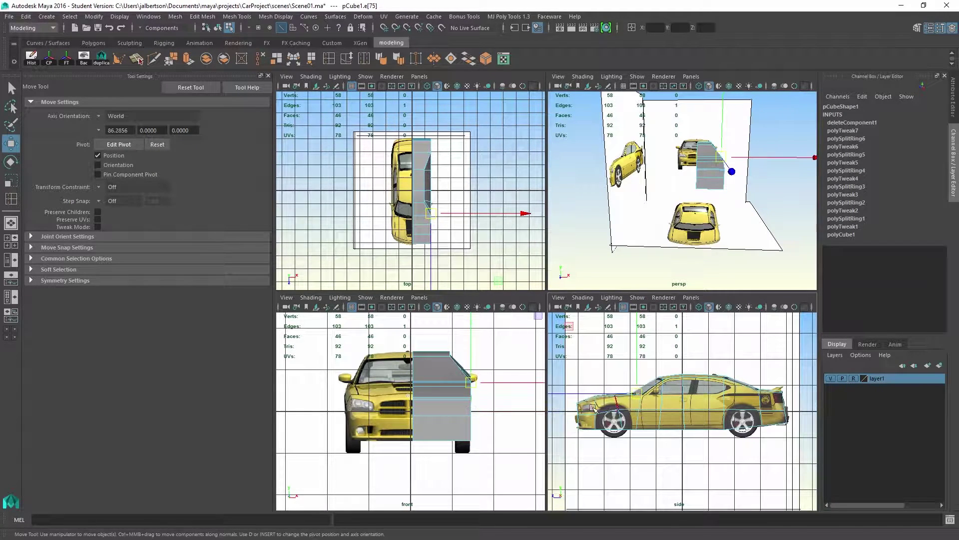
alt+drag(696, 207, 649, 216)
alt+right_drag(650, 216, 764, 235)
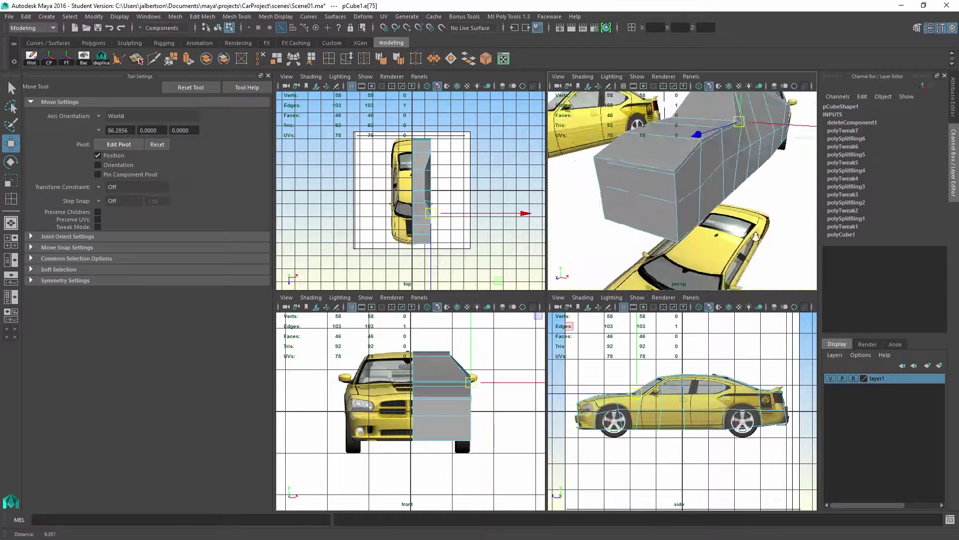
alt+drag(765, 235, 710, 180)
scroll(751, 236, down, 5)
key(q)
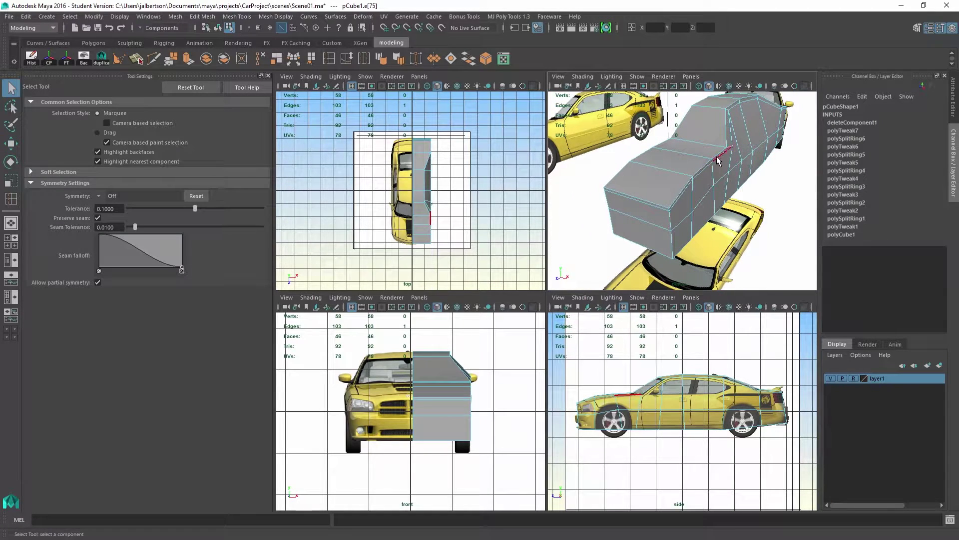
click(705, 169)
shift+click(702, 169)
shift+click(677, 196)
alt+drag(695, 193, 718, 195)
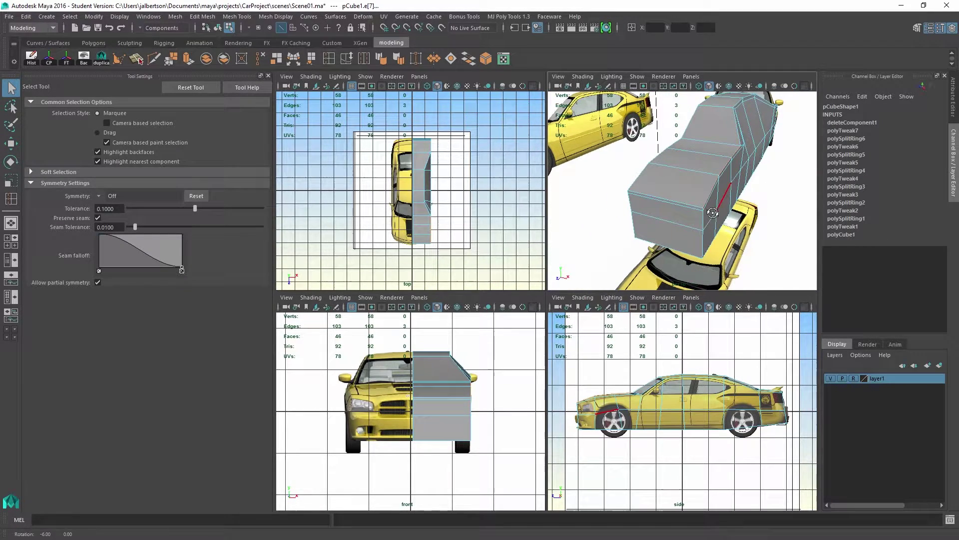
key(w)
scroll(505, 395, up, 2)
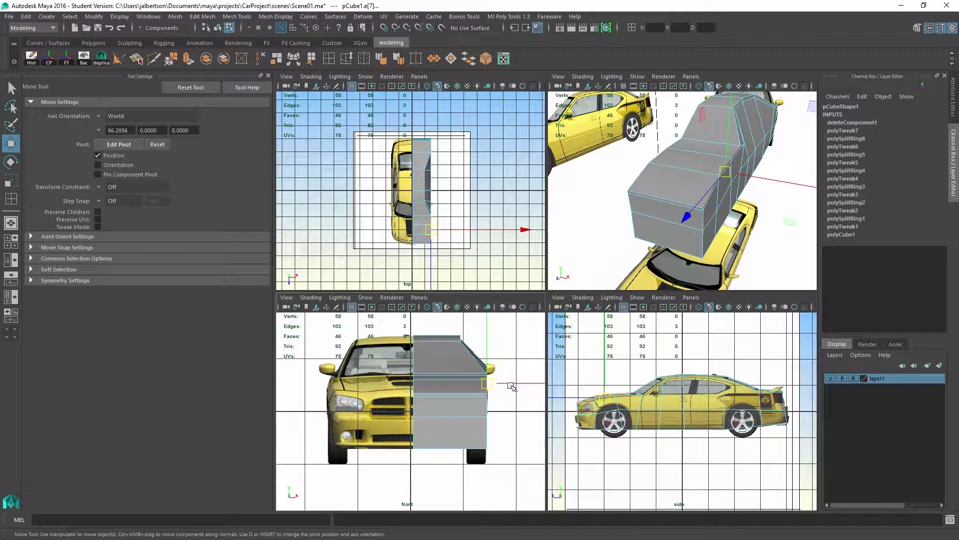
drag(509, 382, 498, 383)
Step: Move the nose's outer corner vertices inward in the top view so the front follows the curve of the reference bumper
key(e)
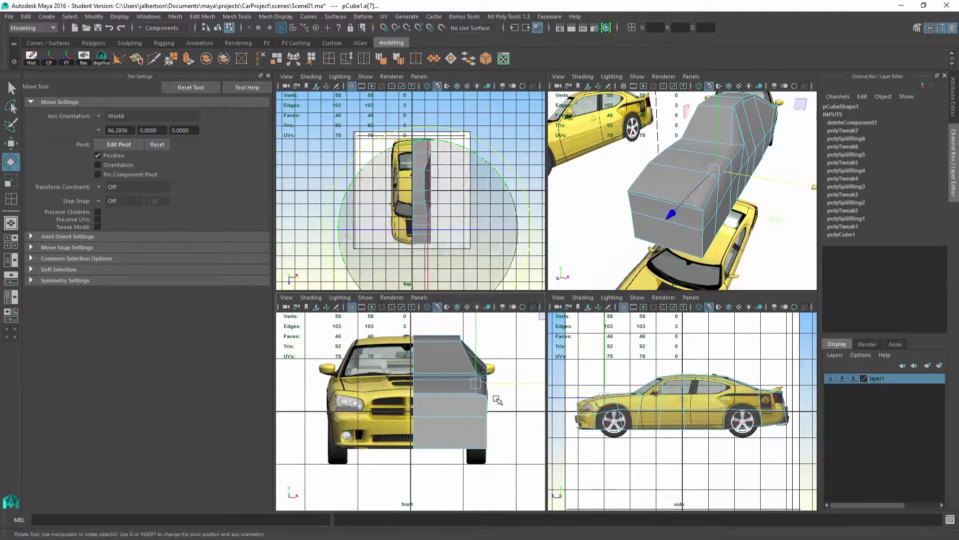
key(w)
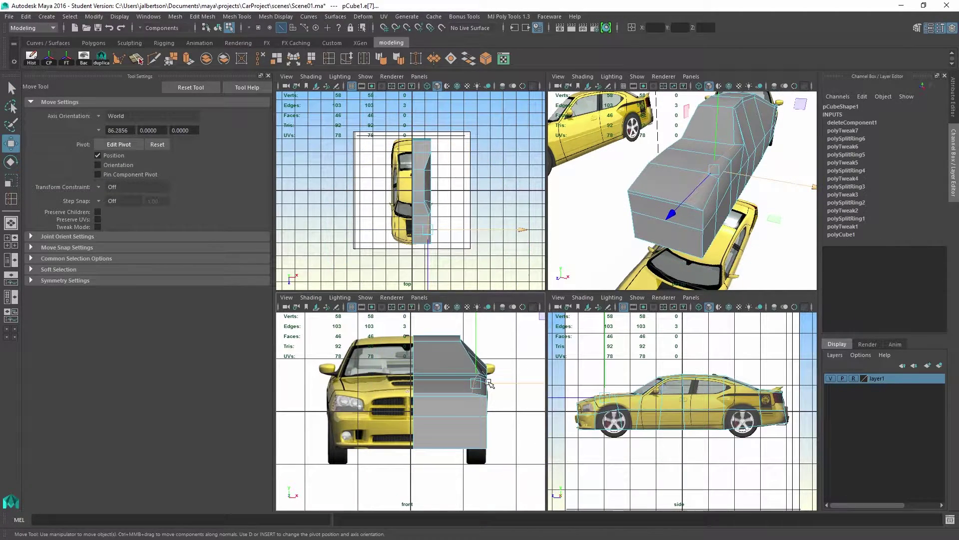
alt+drag(603, 250, 624, 250)
alt+right_drag(449, 230, 498, 250)
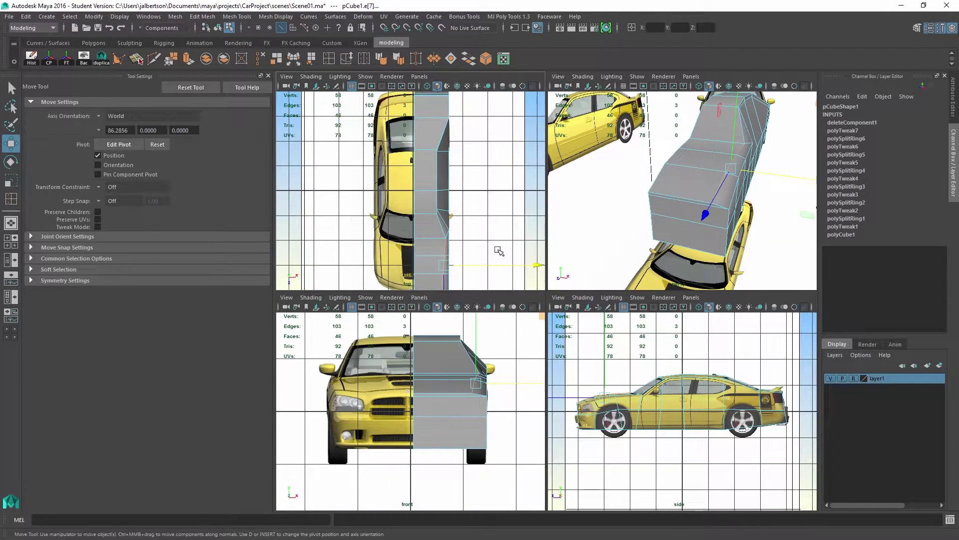
alt+middle_drag(492, 241, 488, 182)
alt+right_drag(488, 182, 520, 215)
alt+middle_drag(462, 193, 445, 137)
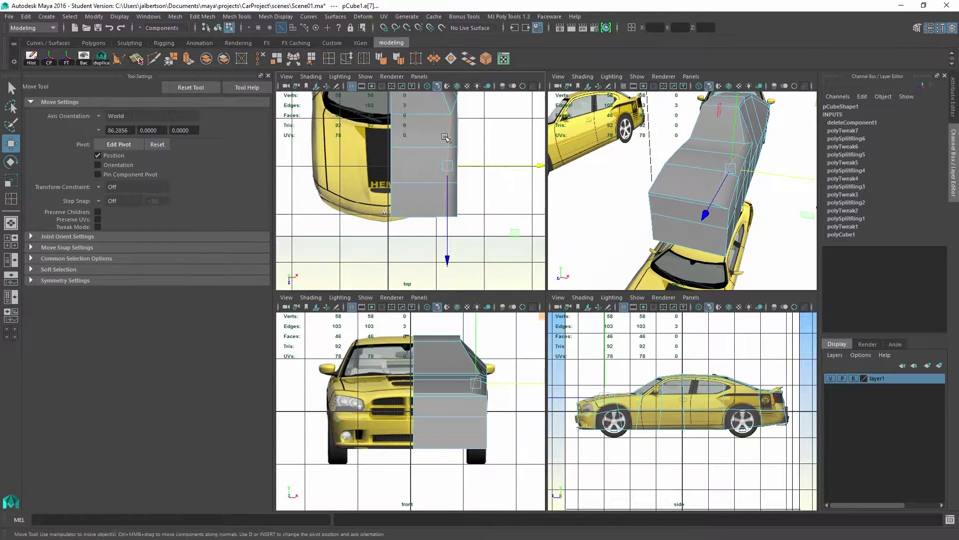
right_drag(455, 187, 405, 187)
drag(471, 203, 452, 227)
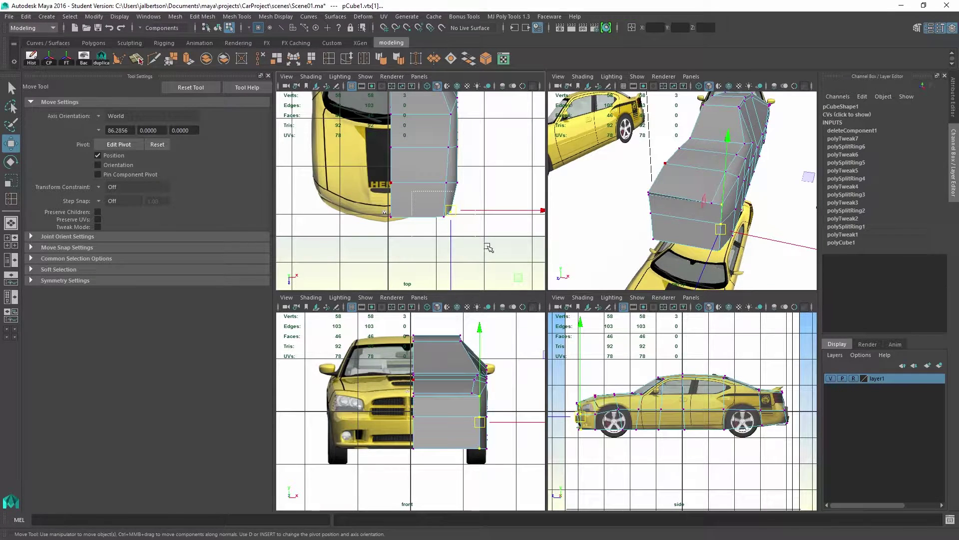
click(450, 215)
drag(450, 214, 439, 210)
shift+drag(427, 178, 443, 198)
Step: Select the front vertices on the centre line and move them slightly forward to the tip of the reference bumper
click(391, 214)
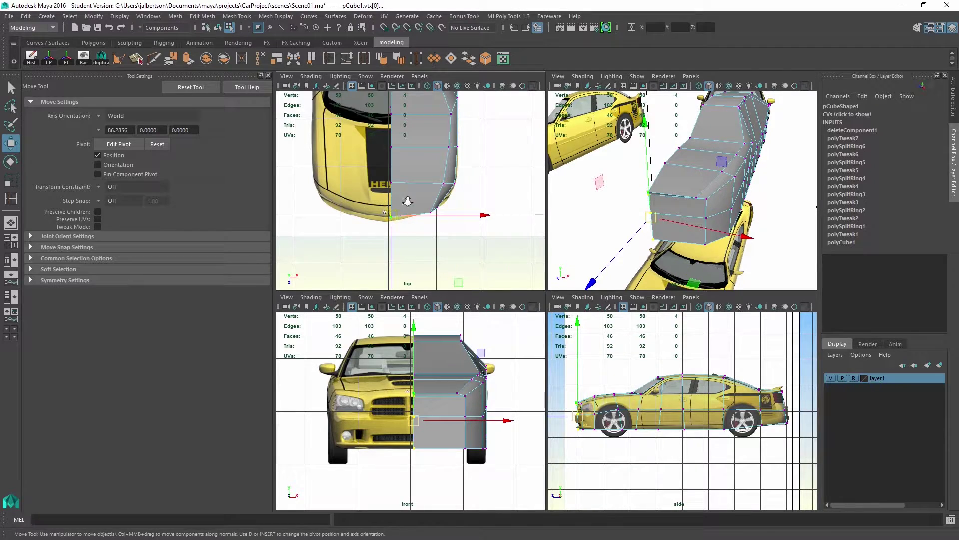
scroll(407, 201, down, 6)
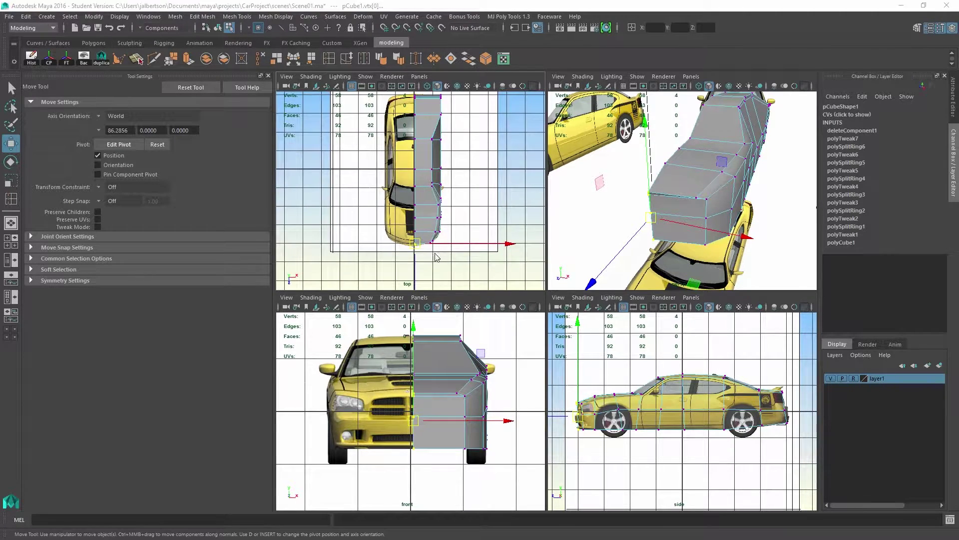
key(space)
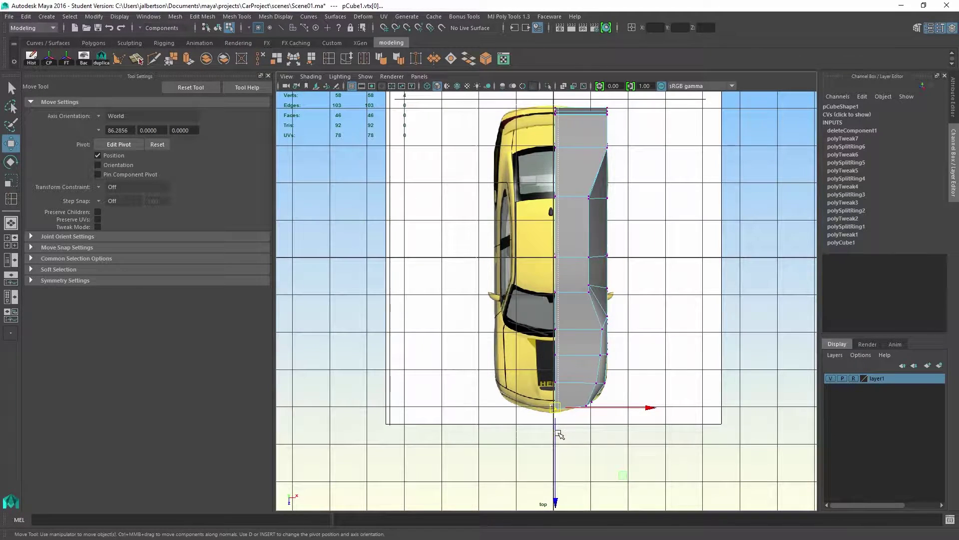
drag(559, 437, 558, 437)
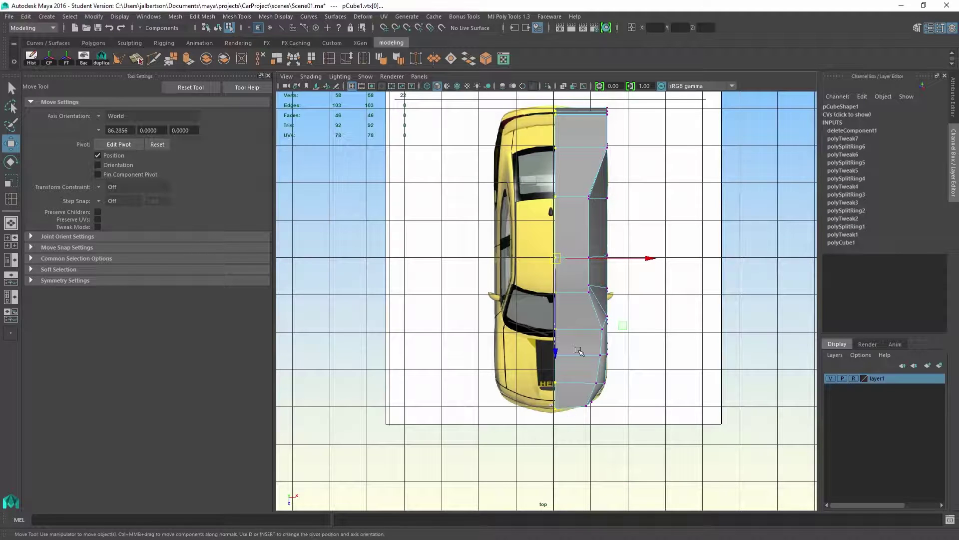
Step: Snap all centre-line vertices to the grid's central axis along X, keeping their lengthwise positions, and clear the selection
key(x)
drag(647, 258, 545, 256)
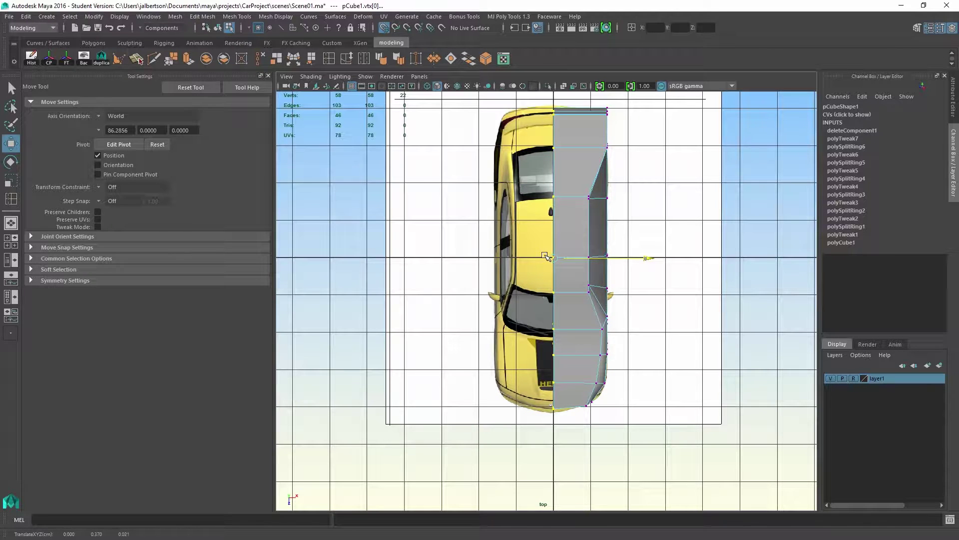
mouse_move(546, 256)
mouse_down()
mouse_move(475, 246)
mouse_move(547, 244)
mouse_up()
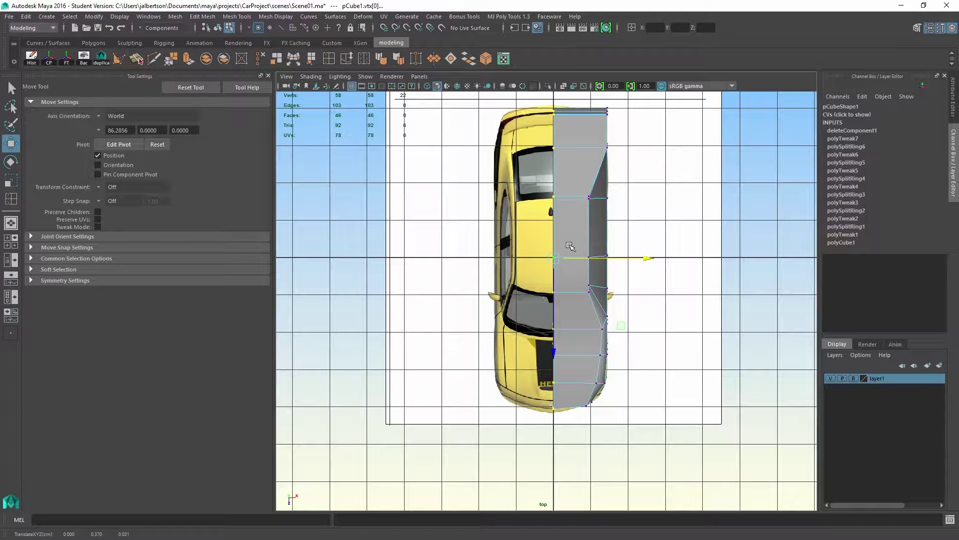
key(r)
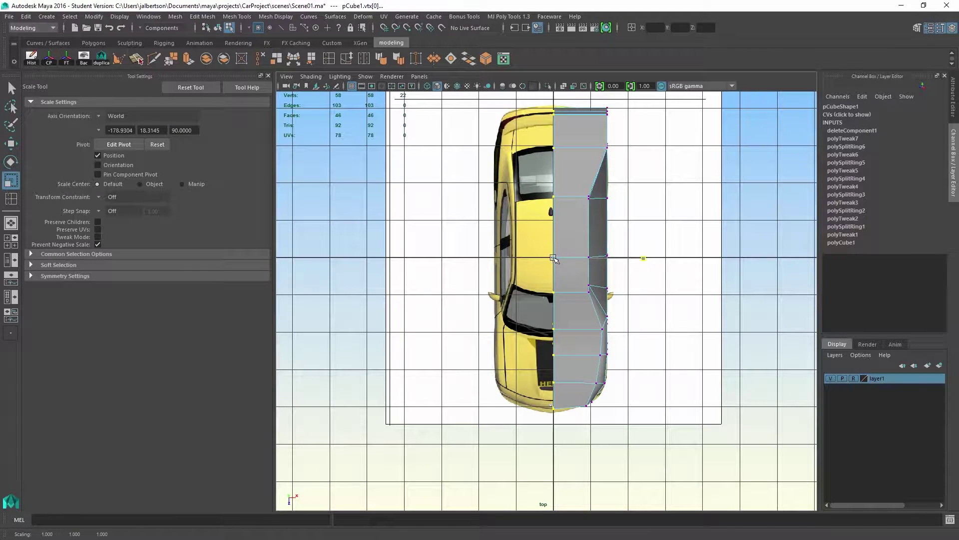
key(q)
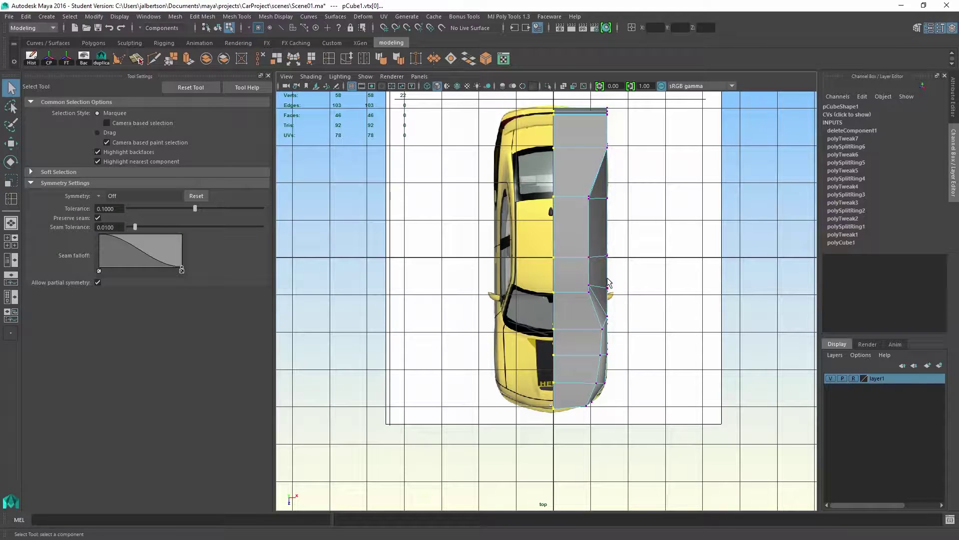
click(616, 292)
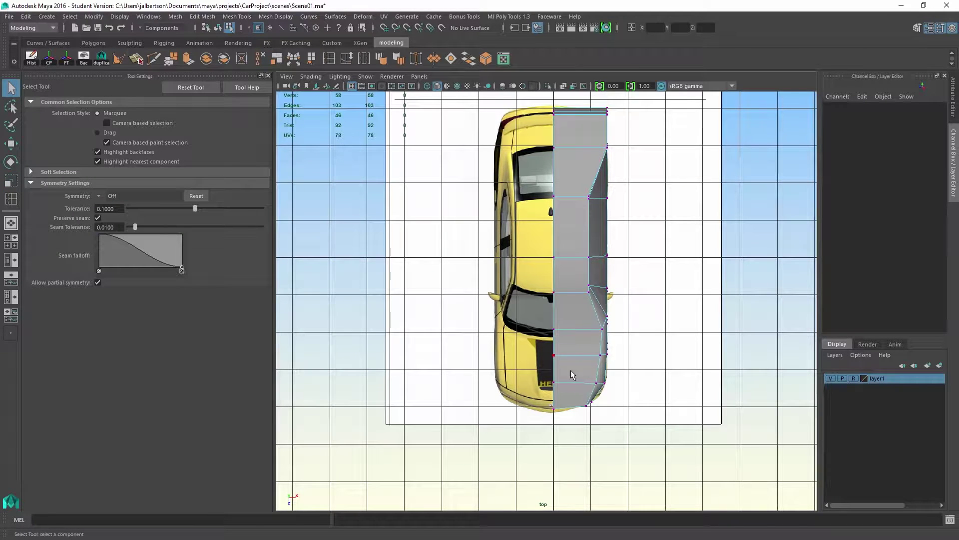
Step: In the perspective view, cut a new edge line with Multi-Cut across the side windows from the windshield base to the trunk
key(space)
key(space)
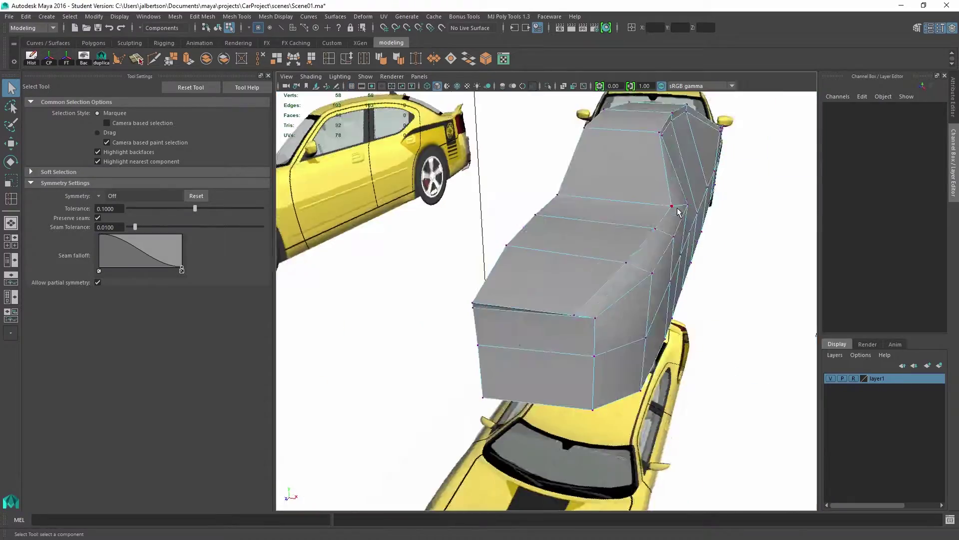
mouse_move(669, 210)
alt+mouse_down()
mouse_move(646, 213)
mouse_move(696, 200)
mouse_move(676, 197)
alt+mouse_up()
alt+middle_drag(573, 207, 597, 205)
scroll(597, 206, down, 1)
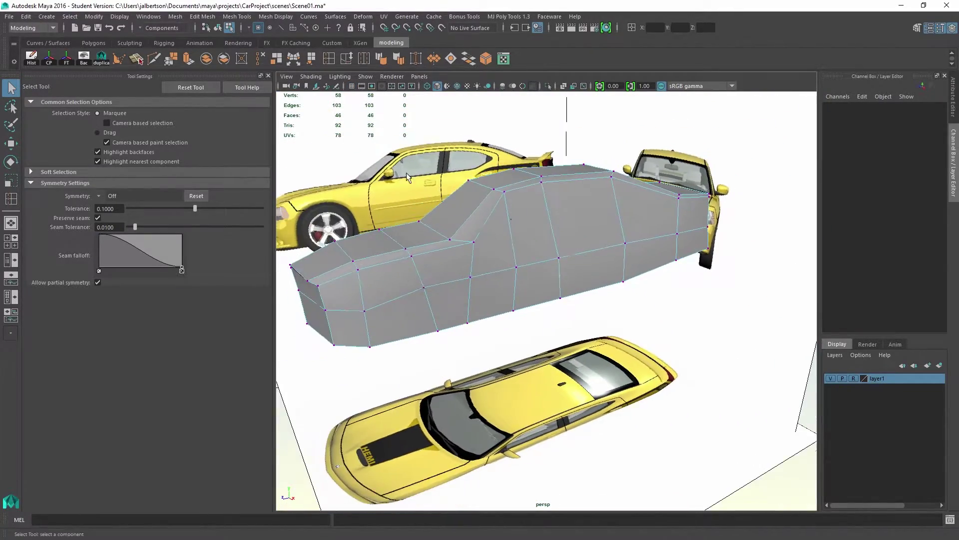
click(154, 59)
key(ctrl+shift+x)
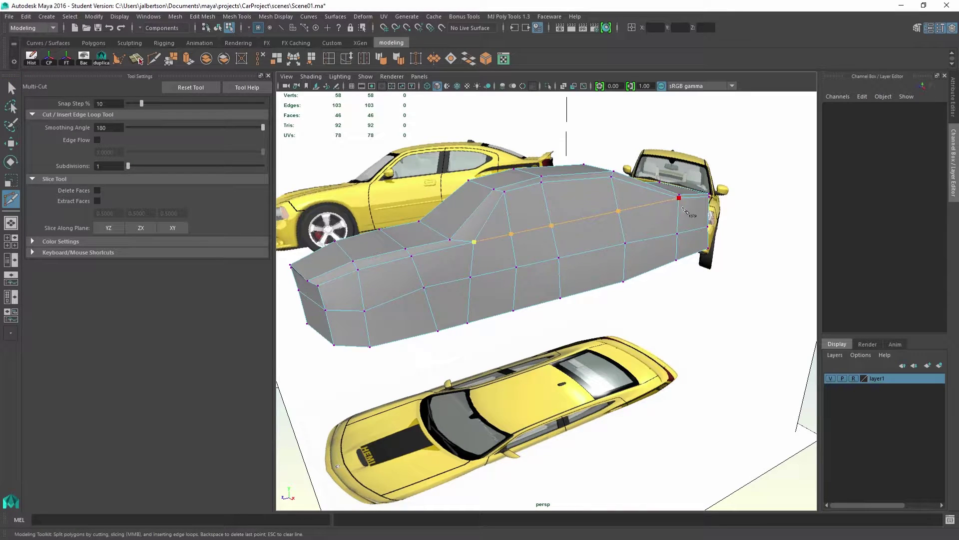
Step: Select the edges cut across the side windows, scale them narrower along X and move them slightly outward
alt+drag(667, 222, 711, 223)
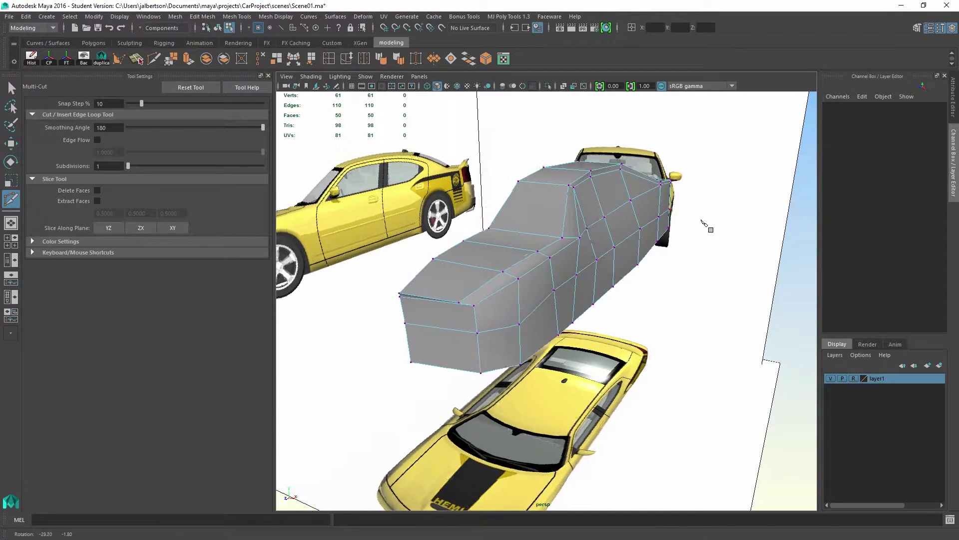
alt+drag(705, 225, 669, 233)
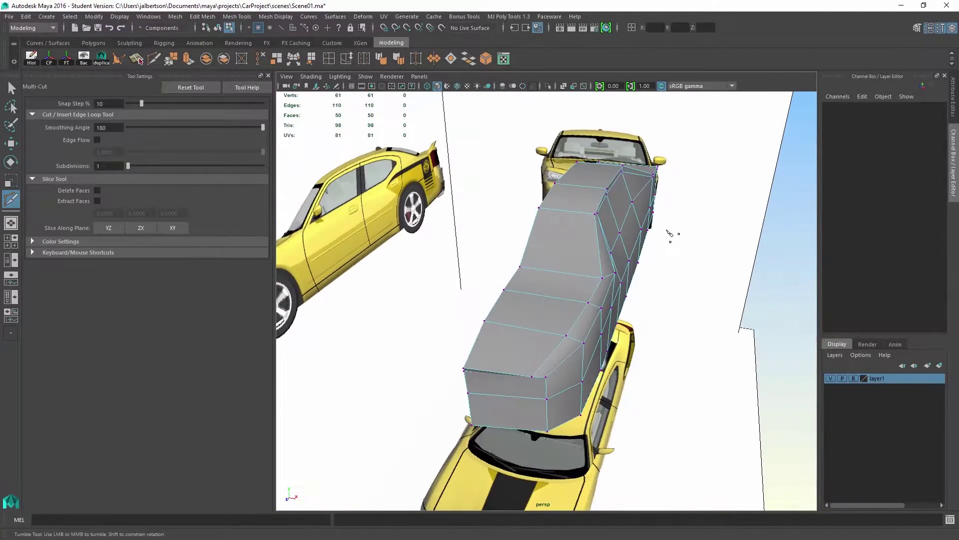
scroll(668, 230, up, 1)
key(w)
right_drag(631, 228, 631, 199)
click(625, 209)
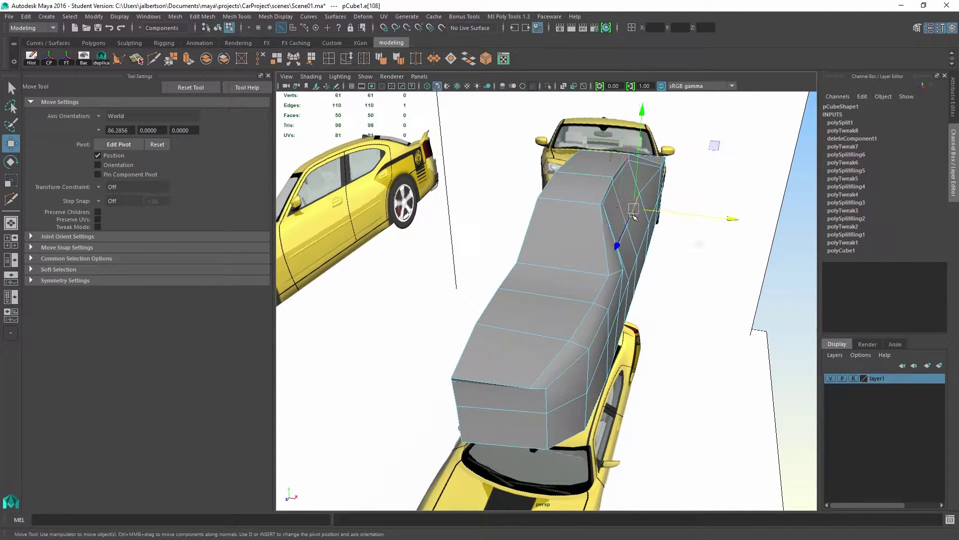
key(q)
alt+drag(633, 266, 613, 270)
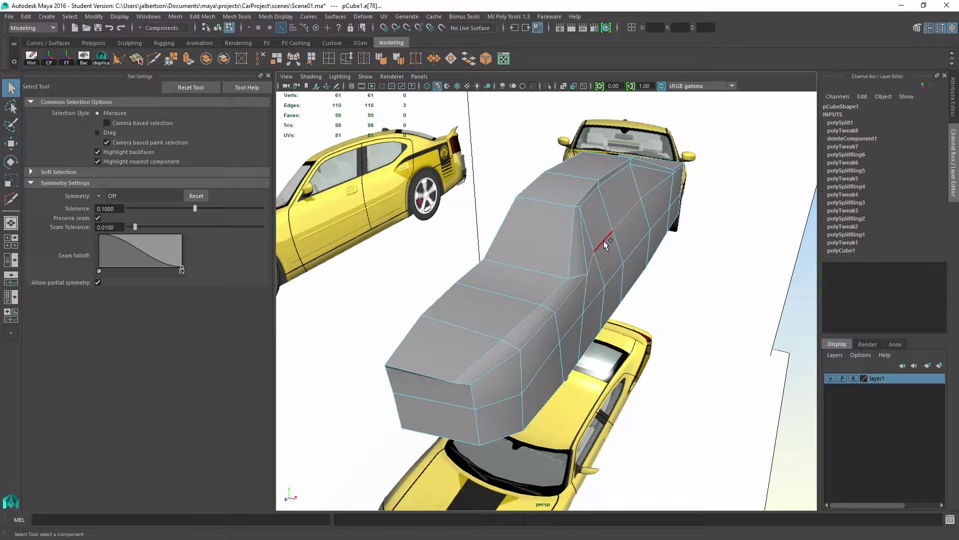
alt+drag(663, 190, 676, 223)
key(r)
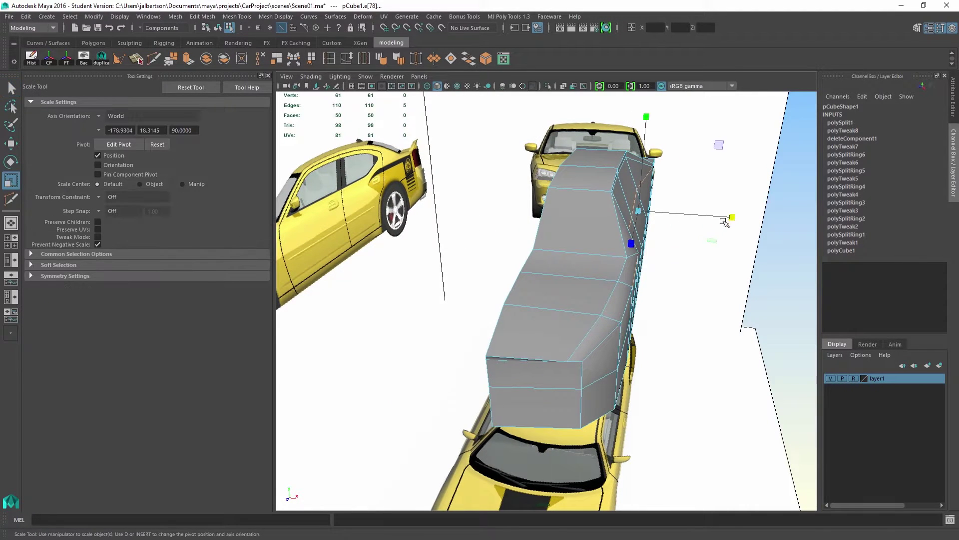
drag(733, 217, 647, 220)
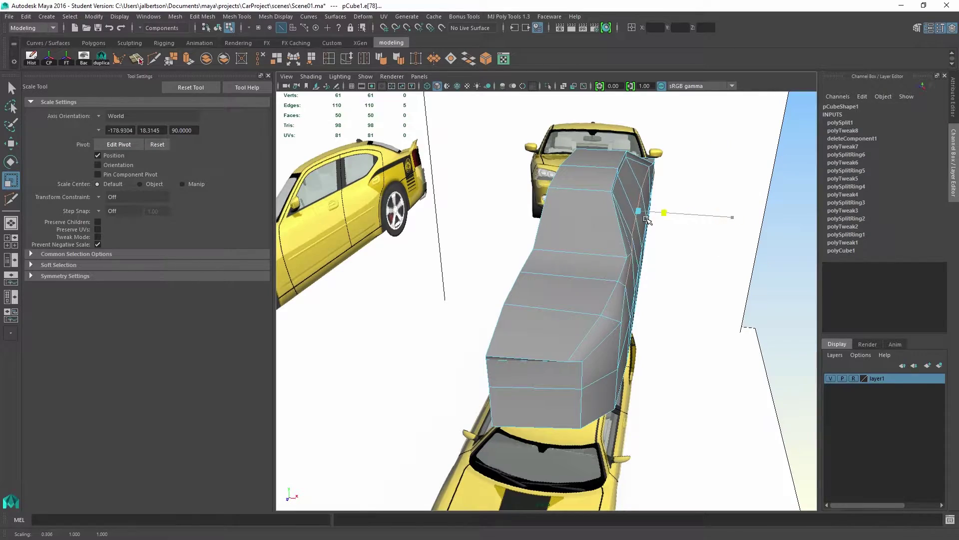
key(w)
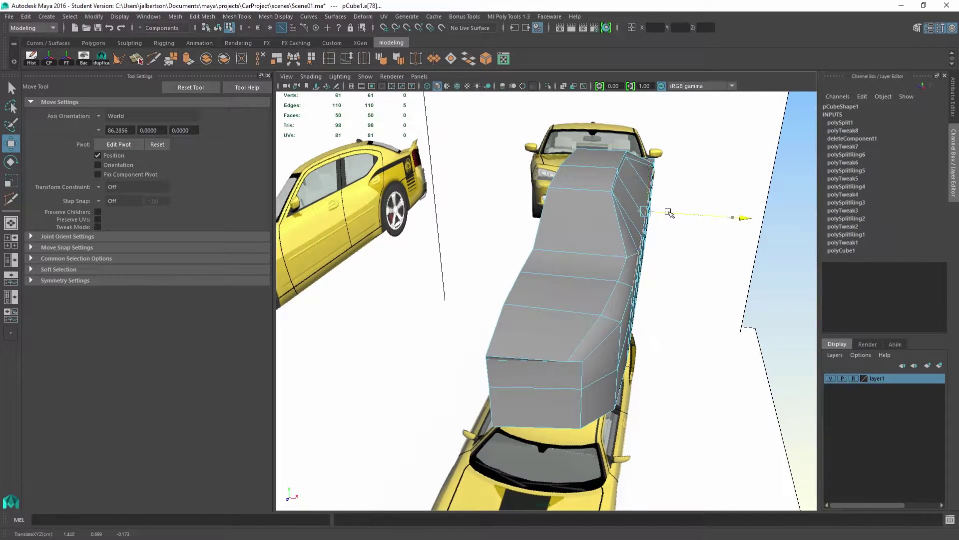
Step: Adjust the outer vertices beside the rear window and along the roof sideways to refine the roof's side line
alt+drag(669, 213, 537, 243)
click(538, 243)
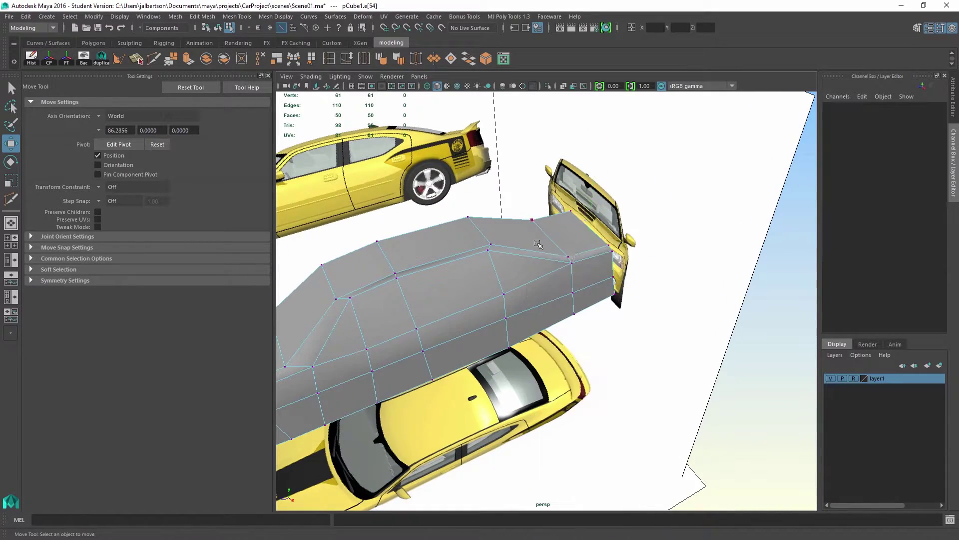
click(570, 258)
alt+drag(491, 246, 649, 246)
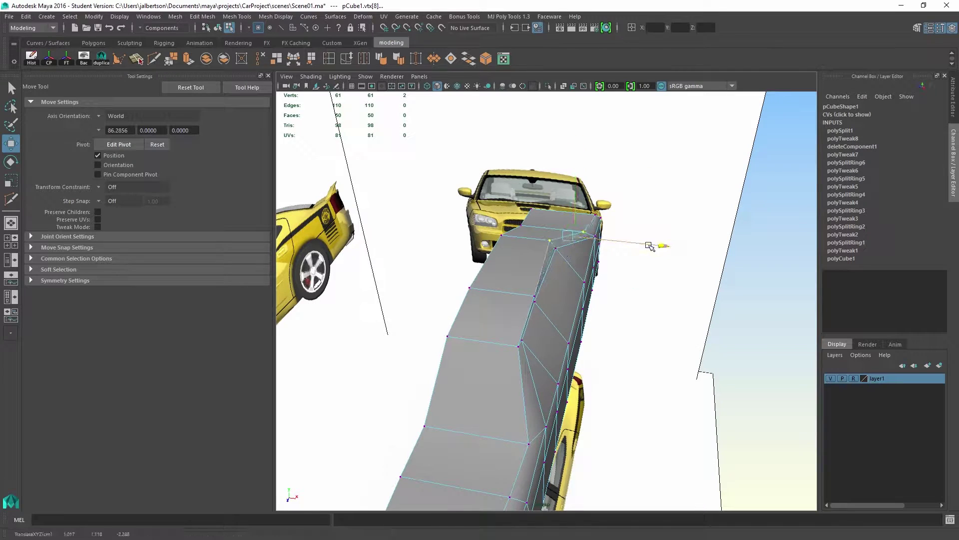
click(536, 295)
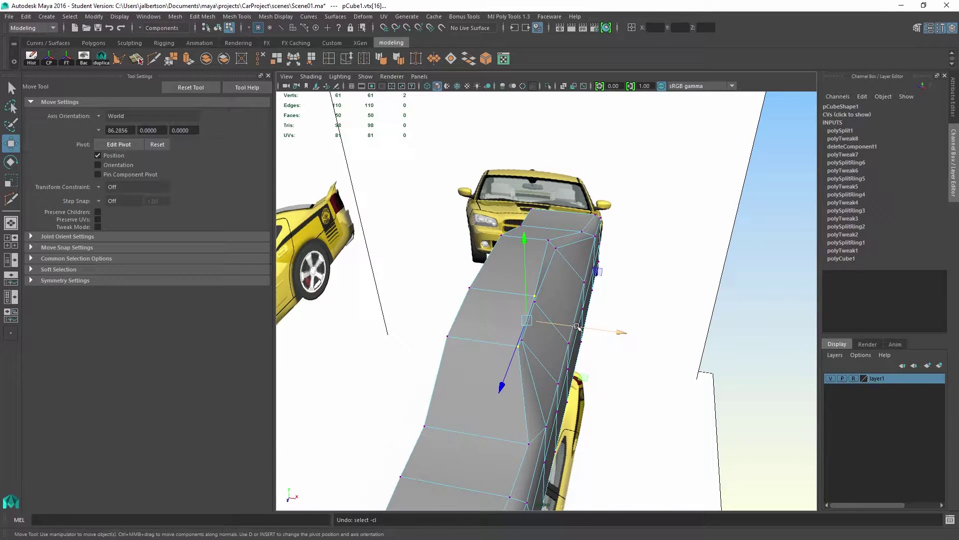
alt+drag(562, 327, 462, 316)
alt+right_drag(463, 317, 460, 285)
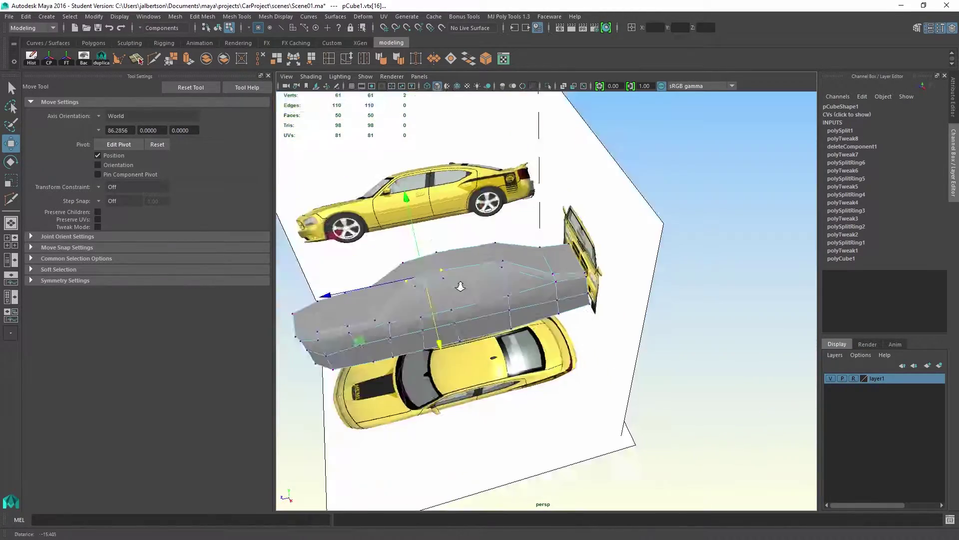
alt+drag(460, 285, 522, 274)
Step: Return to object mode with the whole half car body selected
right_drag(511, 278, 557, 238)
key(q)
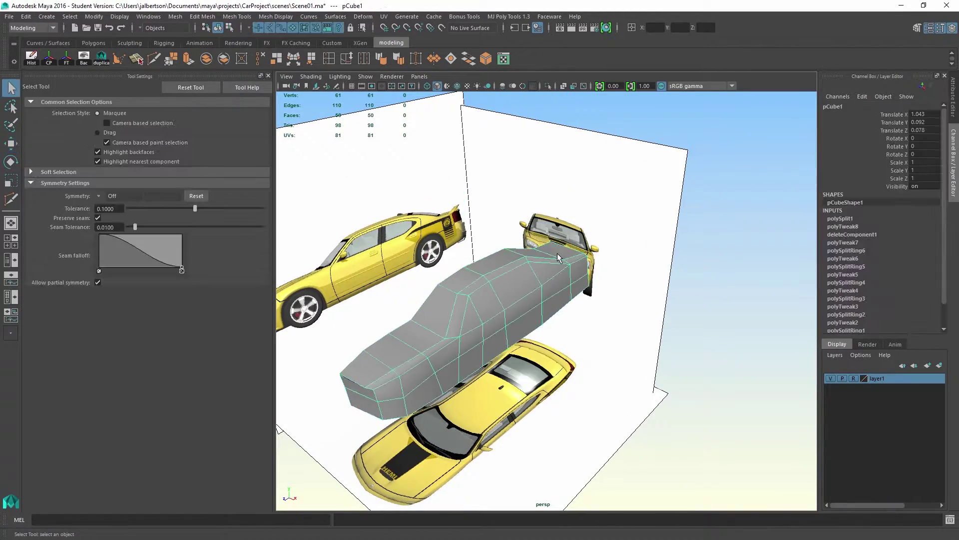
alt+drag(557, 238, 574, 257)
click(30, 15)
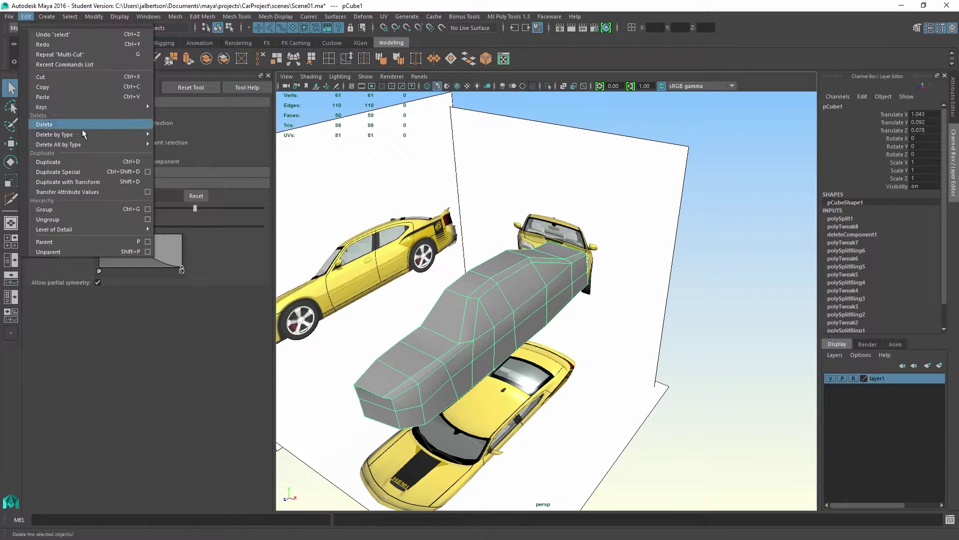
click(563, 212)
Step: Open the Duplicate Special options for the half car body and move the options window clear of the model
alt+drag(564, 215, 656, 284)
key(w)
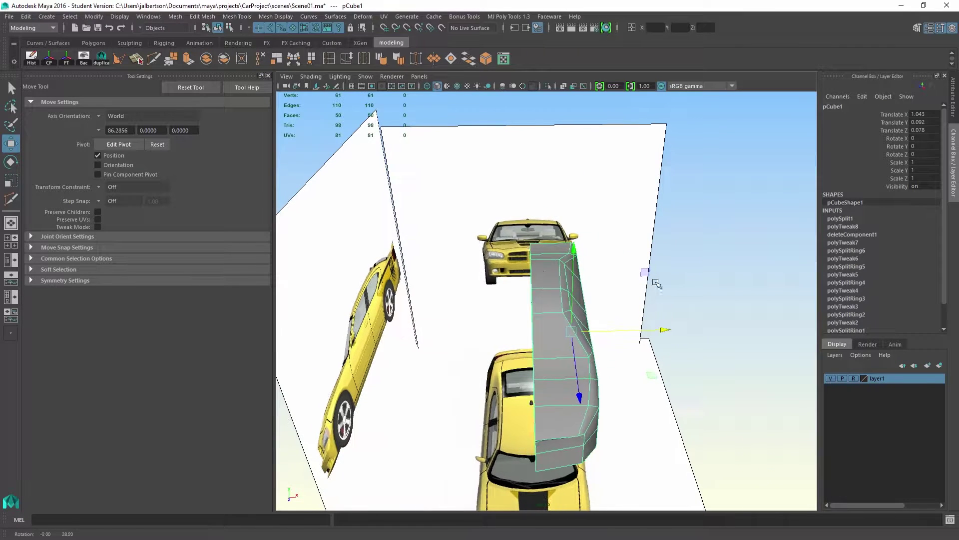
click(23, 17)
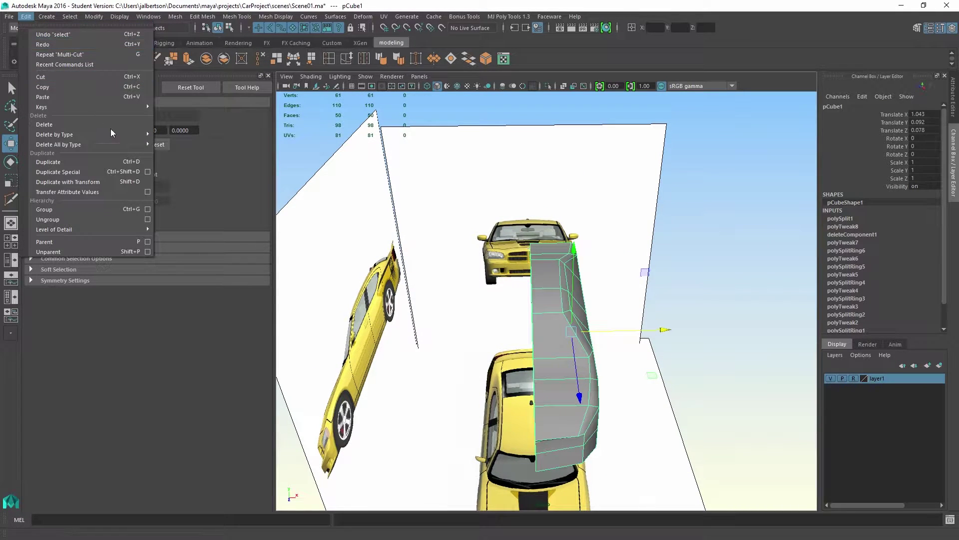
mouse_move(145, 145)
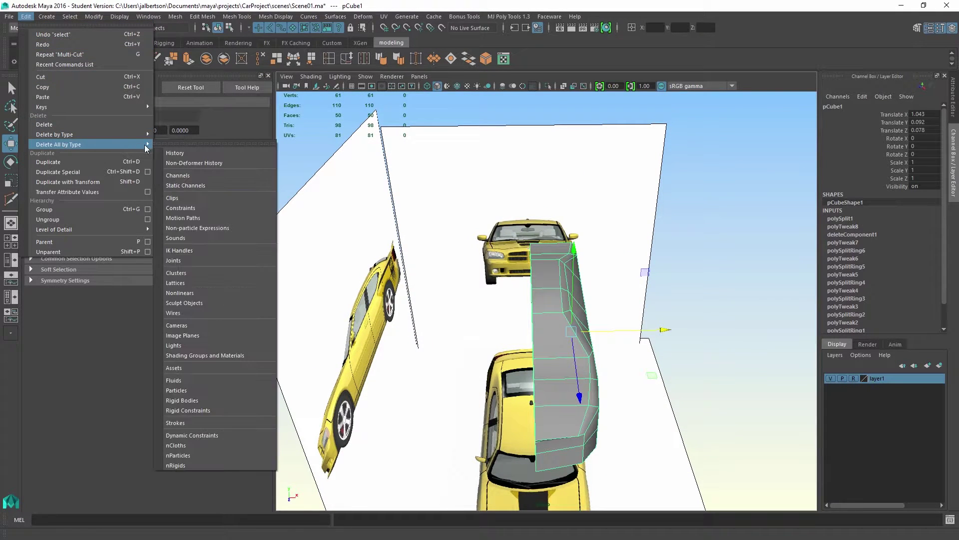
click(148, 172)
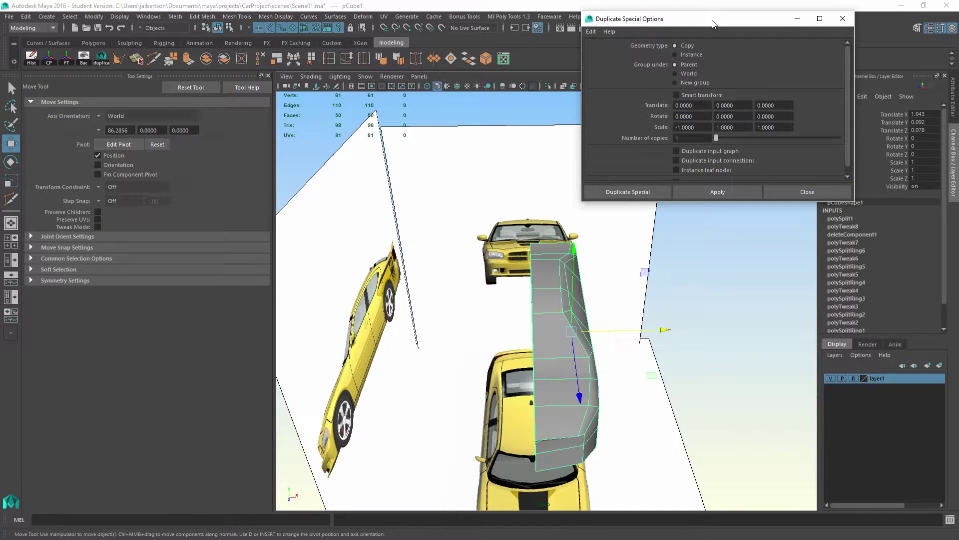
drag(713, 24, 182, 134)
Step: Move the half body's pivot along X onto its open centre side, snapped to X 0
alt+drag(525, 280, 635, 261)
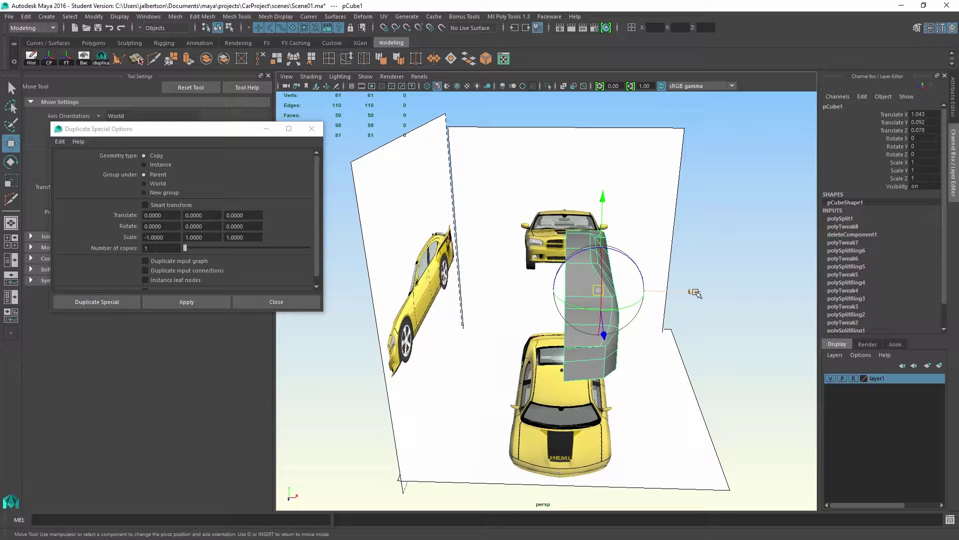
drag(695, 292, 561, 299)
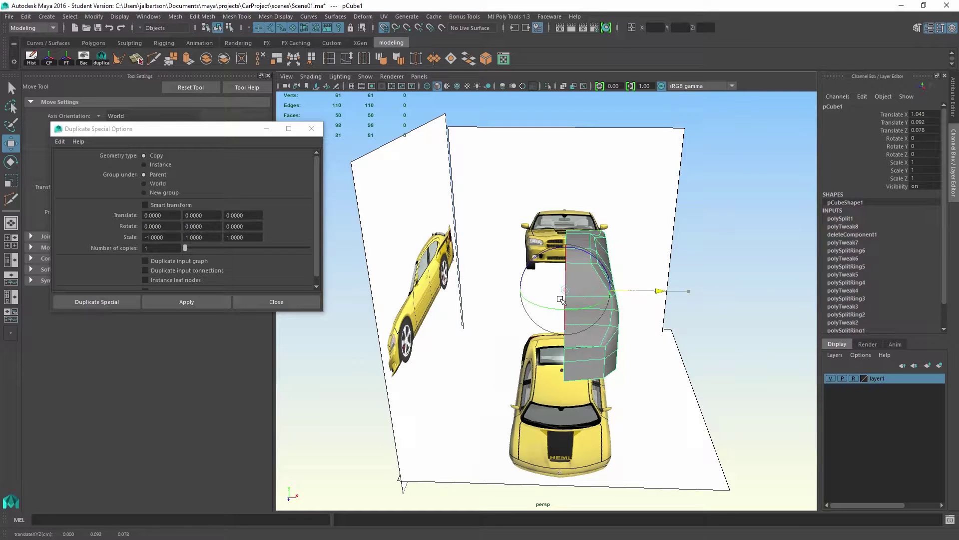
key(d)
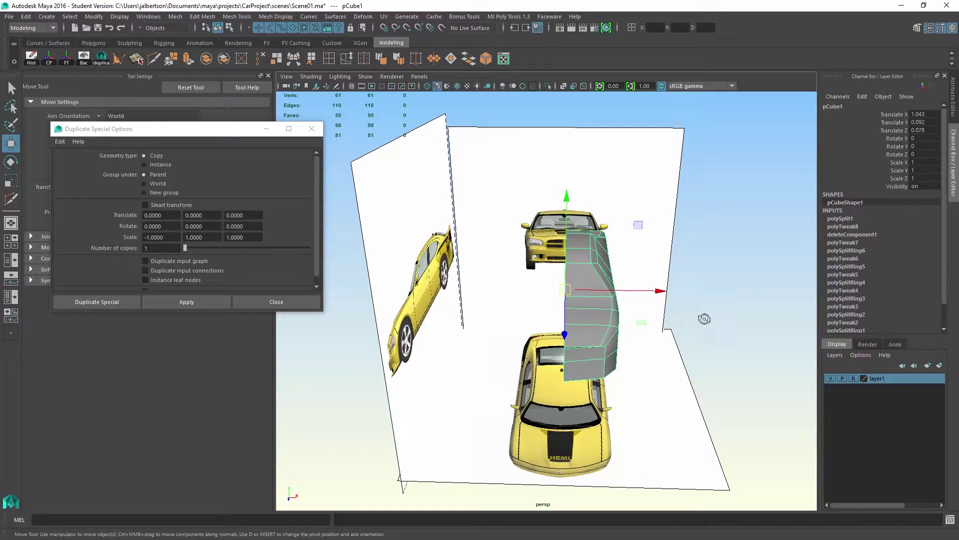
mouse_move(705, 319)
alt+mouse_down()
mouse_move(644, 322)
mouse_move(709, 306)
mouse_move(697, 302)
alt+mouse_up()
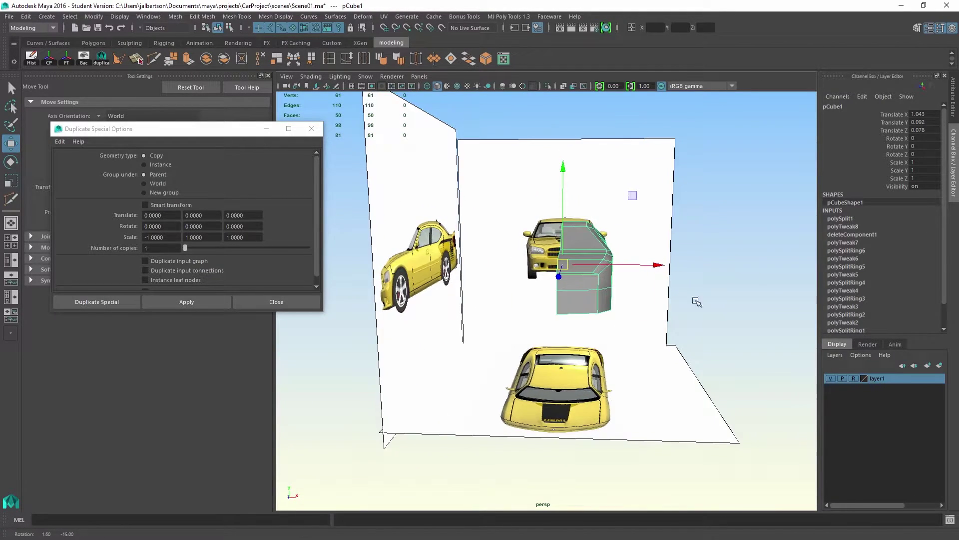
Step: Show the grid in the perspective view and check the pivot against the centre line from the body's open side
click(306, 76)
mouse_move(369, 75)
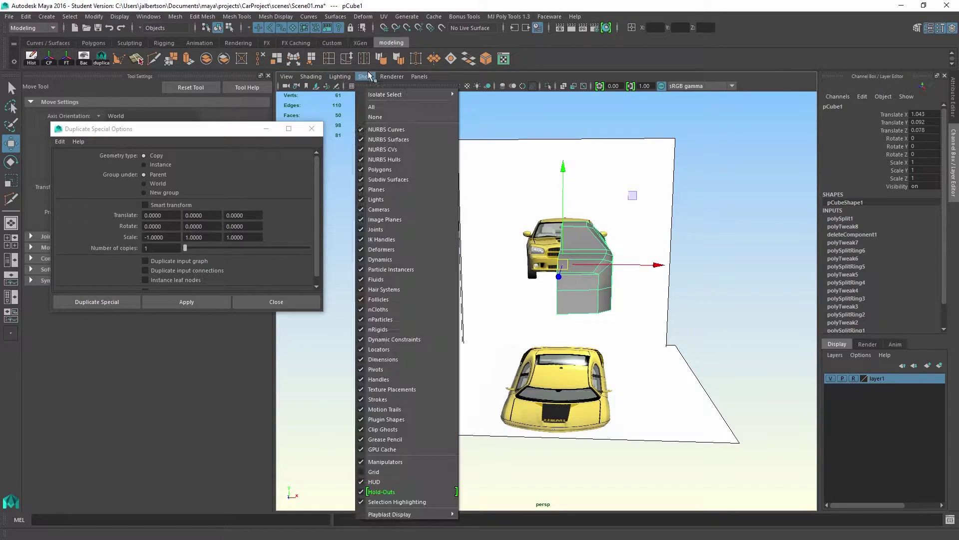
click(414, 471)
alt+drag(682, 407, 731, 429)
scroll(731, 428, up, 5)
alt+drag(546, 309, 555, 239)
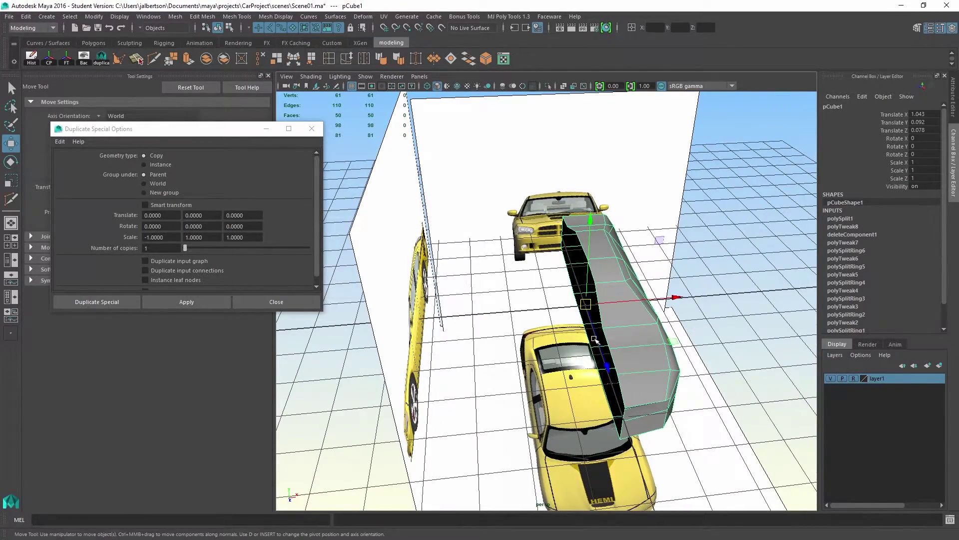
alt+drag(594, 339, 575, 329)
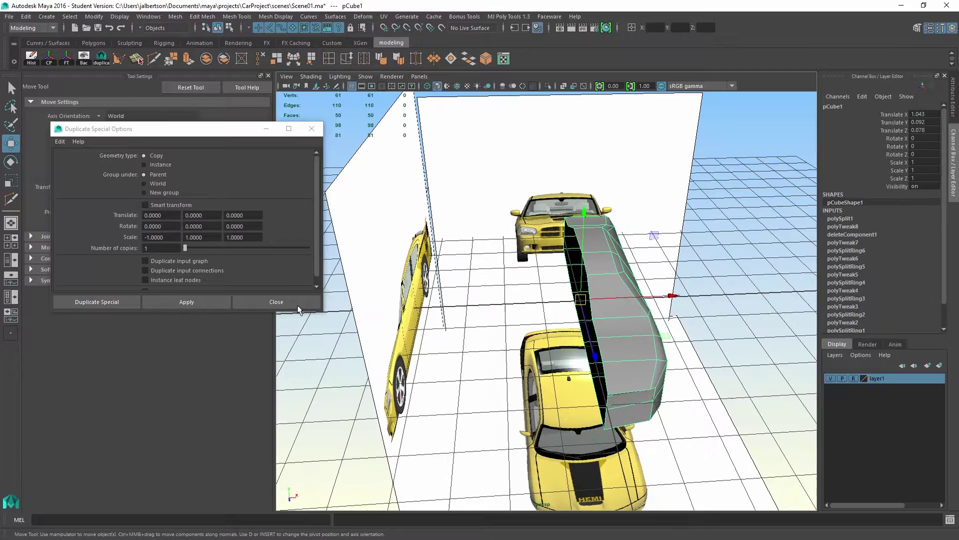
Step: Mirror the half body as an instance with Duplicate Special at scale -1 in X, then inspect the complete car body
click(144, 165)
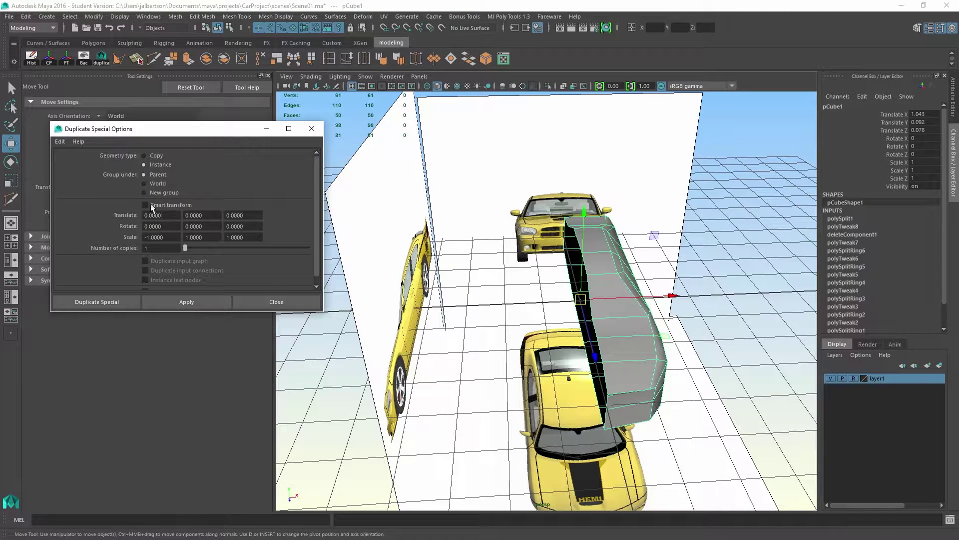
click(177, 302)
alt+drag(635, 333, 587, 335)
click(735, 333)
alt+right_drag(724, 332, 559, 320)
alt+drag(555, 320, 598, 314)
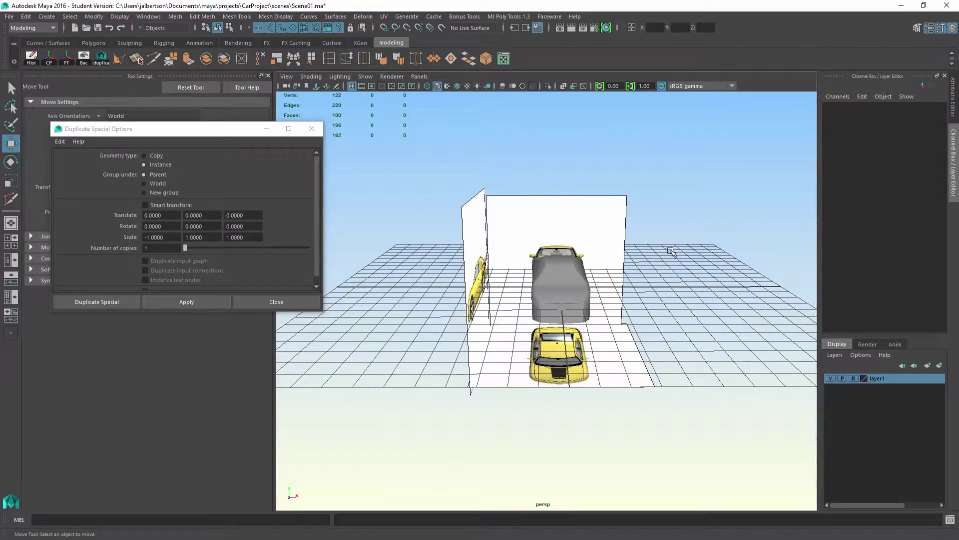
alt+right_drag(671, 251, 719, 265)
alt+drag(720, 264, 670, 276)
alt+right_drag(670, 276, 702, 303)
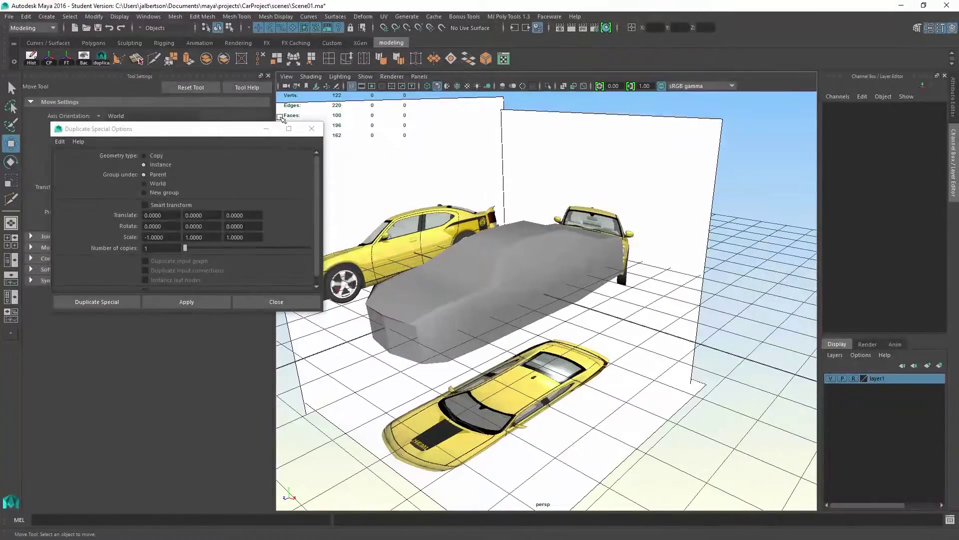
Step: Minimize the Duplicate Special options and select the original half of the car body
click(266, 128)
alt+right_drag(450, 345, 494, 351)
alt+drag(612, 337, 617, 306)
click(573, 306)
alt+right_drag(618, 305, 656, 320)
alt+drag(643, 320, 682, 322)
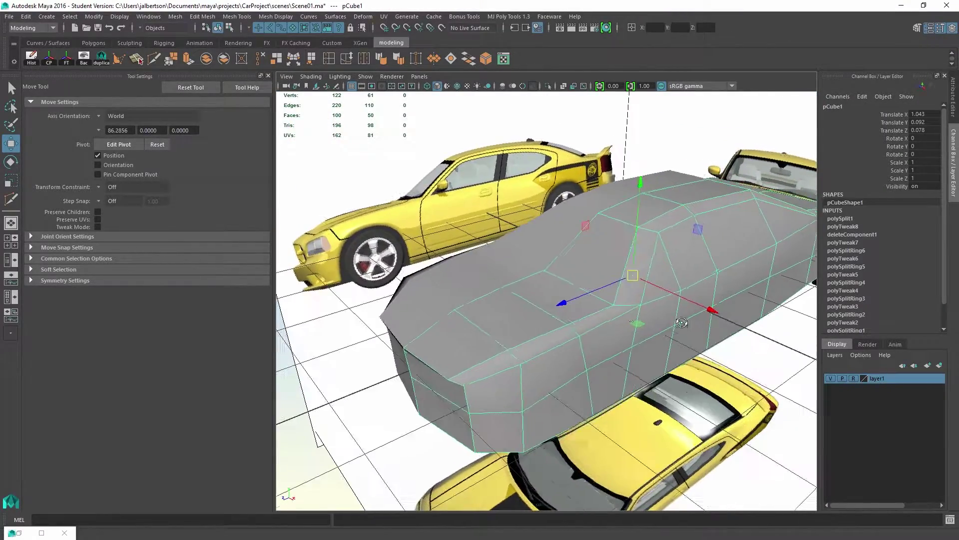
Step: Insert an edge loop lengthwise through the original half, close to the outer edge of the hood and roof
alt+drag(576, 300, 623, 271)
right_click(575, 285)
click(574, 270)
alt+right_drag(623, 272, 568, 209)
click(336, 61)
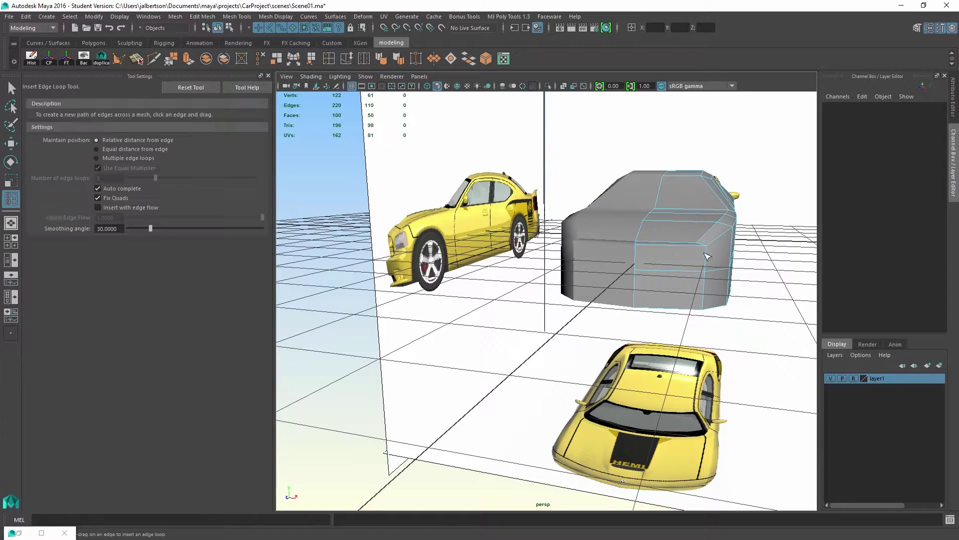
click(692, 249)
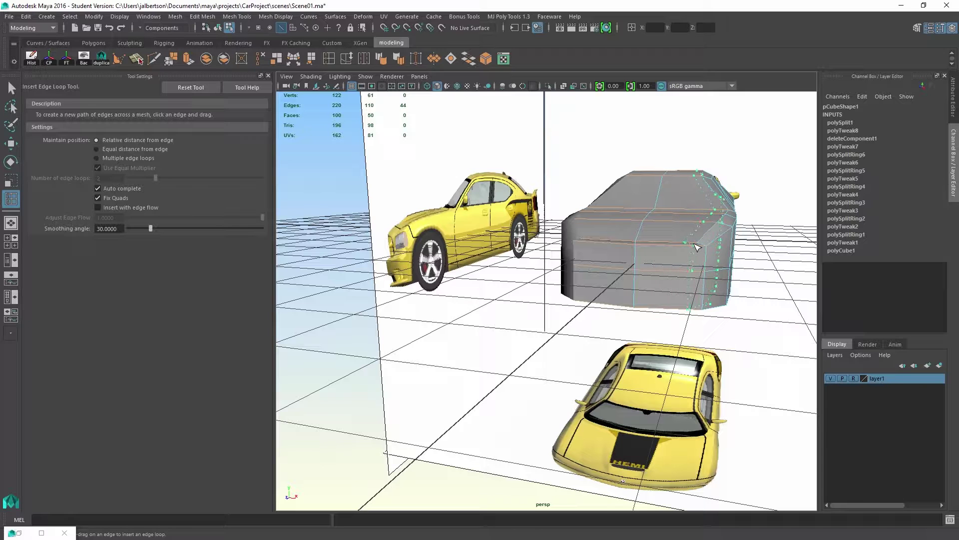
drag(697, 247, 711, 272)
Step: Adjust the vertices along the hood's front edge, from the new edge loop to the centre line, to shape the nose
alt+right_drag(711, 272, 677, 242)
click(725, 242)
key(w)
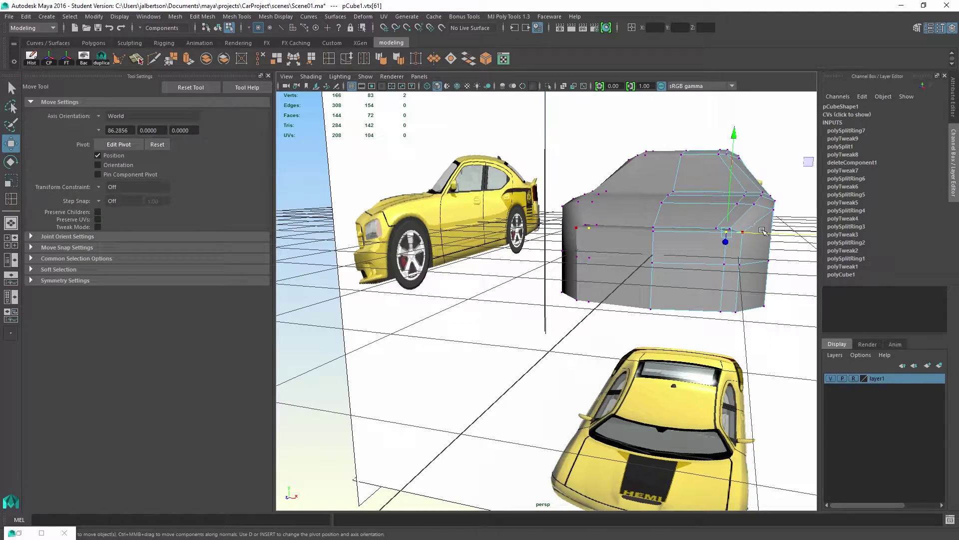
alt+drag(758, 244, 664, 297)
alt+middle_drag(665, 297, 514, 321)
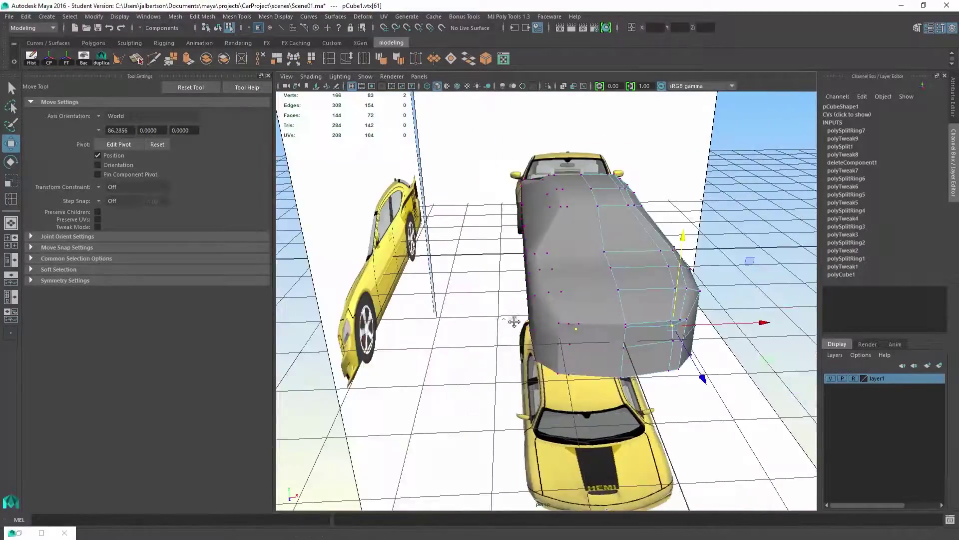
alt+drag(514, 322, 456, 230)
alt+right_drag(456, 229, 618, 334)
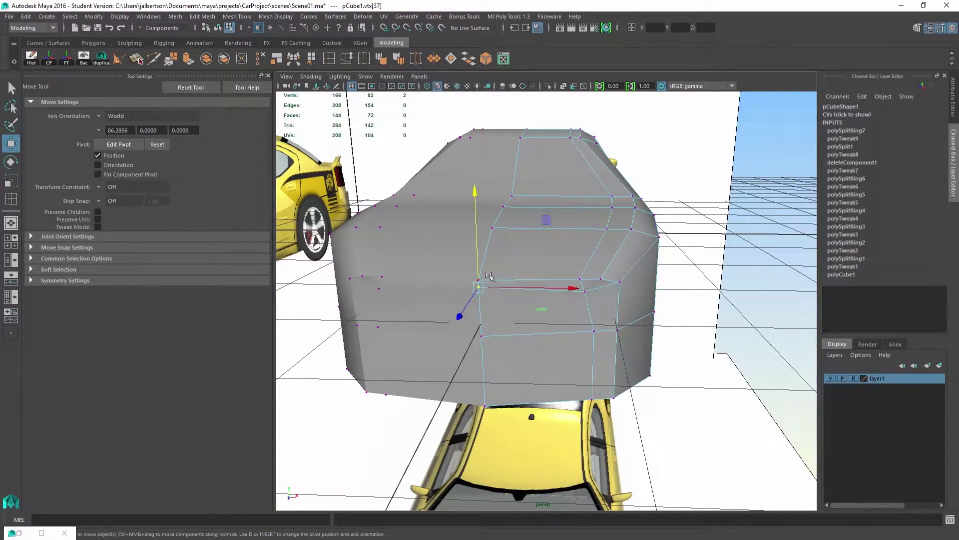
alt+drag(477, 249, 452, 293)
Step: Check the face selection across the mirrored halves, then select both body halves in object mode
key(F11)
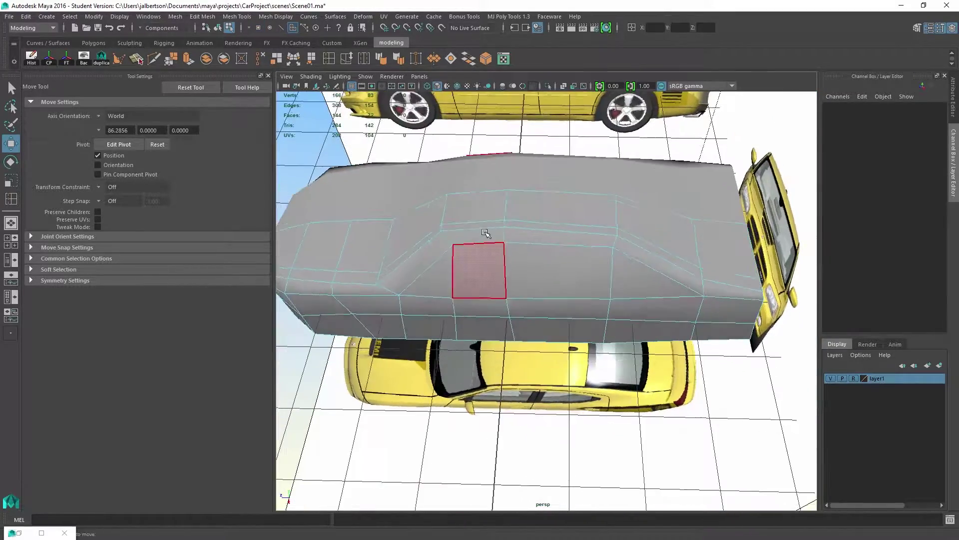
click(524, 206)
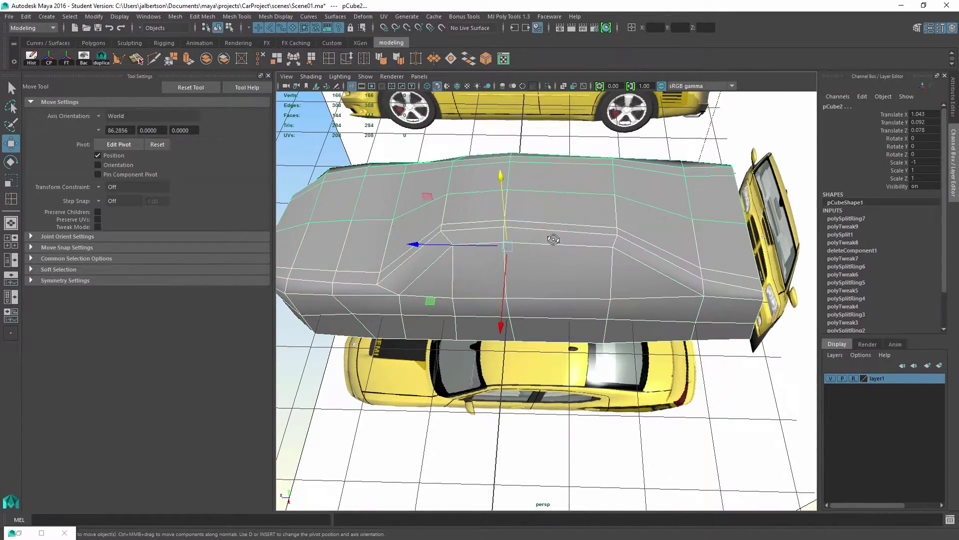
alt+drag(553, 240, 579, 309)
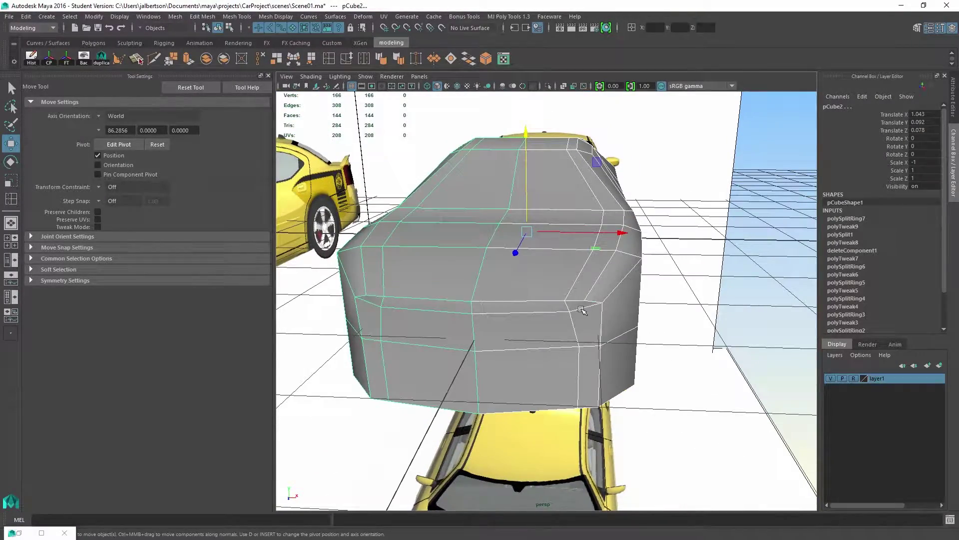
Step: Adjust the height of the vertex at the hood's front corner and refine the neighbouring front fender vertex
click(602, 303)
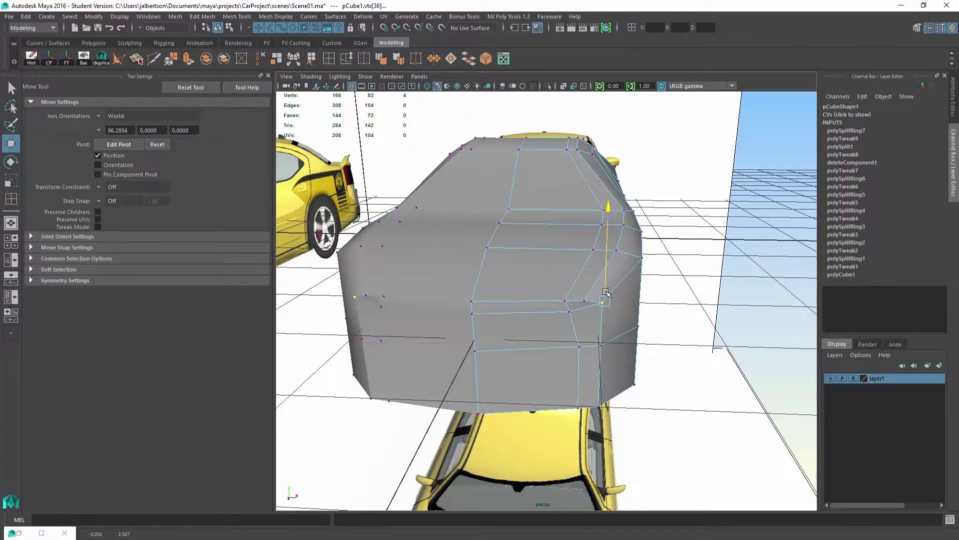
alt+drag(614, 294, 571, 288)
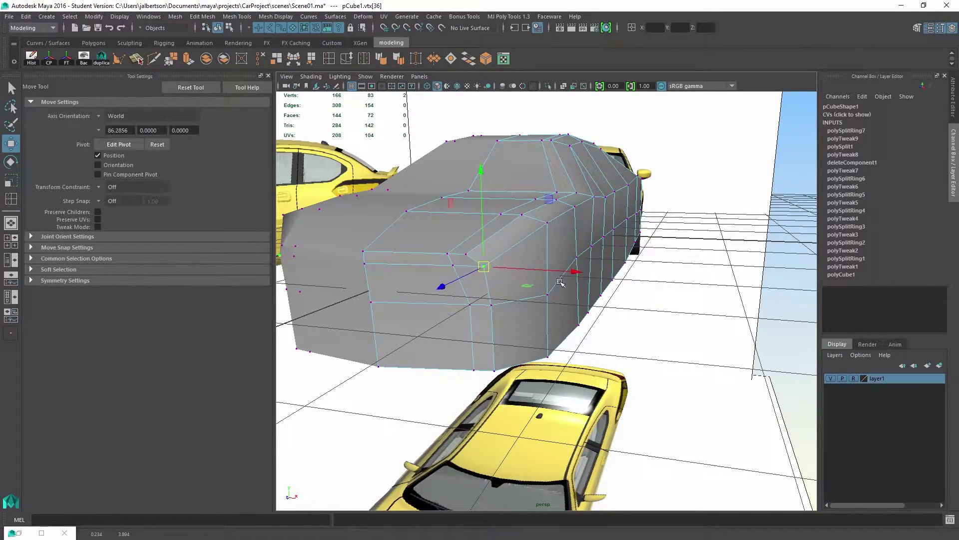
click(549, 294)
scroll(559, 286, down, 2)
alt+drag(561, 287, 526, 293)
scroll(508, 263, down, 3)
Step: Compare the front fender vertices with the reference images in the side, four-view and perspective layouts
key(space)
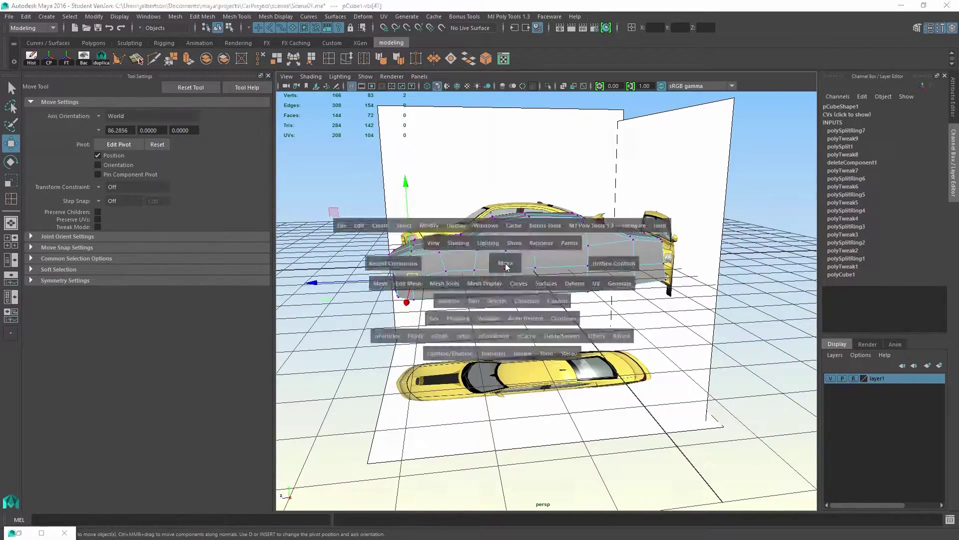
key(space)
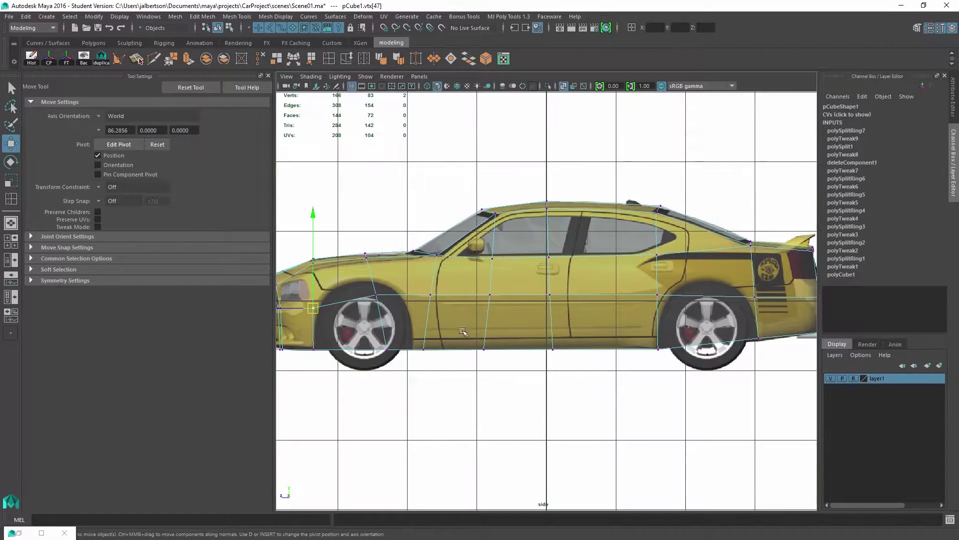
alt+middle_drag(595, 296, 719, 277)
scroll(647, 330, up, 3)
alt+right_drag(647, 330, 393, 311)
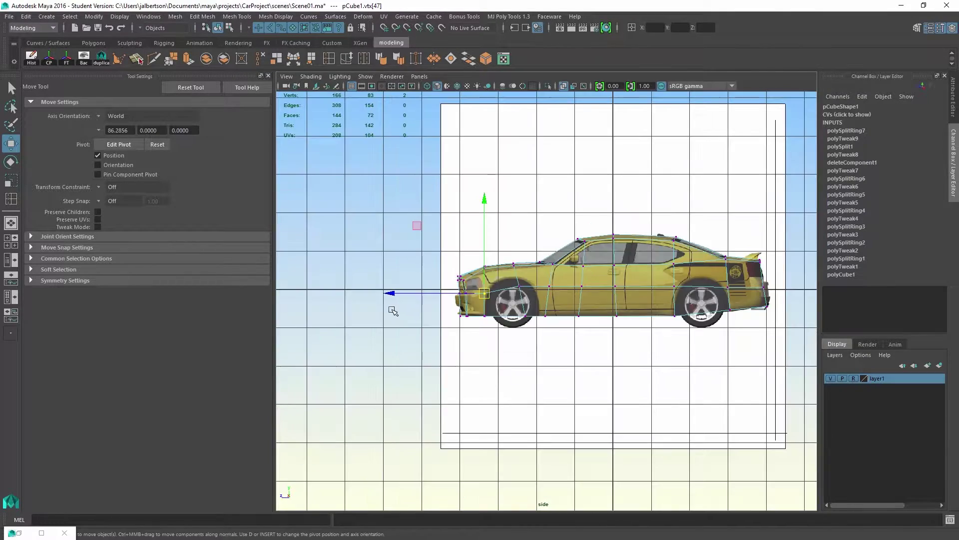
key(space)
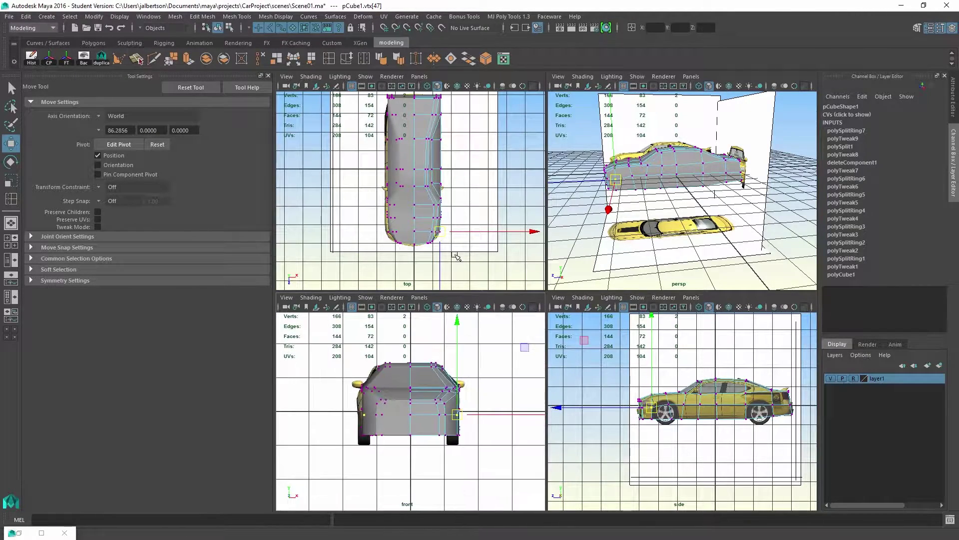
alt+right_drag(614, 229, 654, 231)
alt+drag(654, 231, 759, 239)
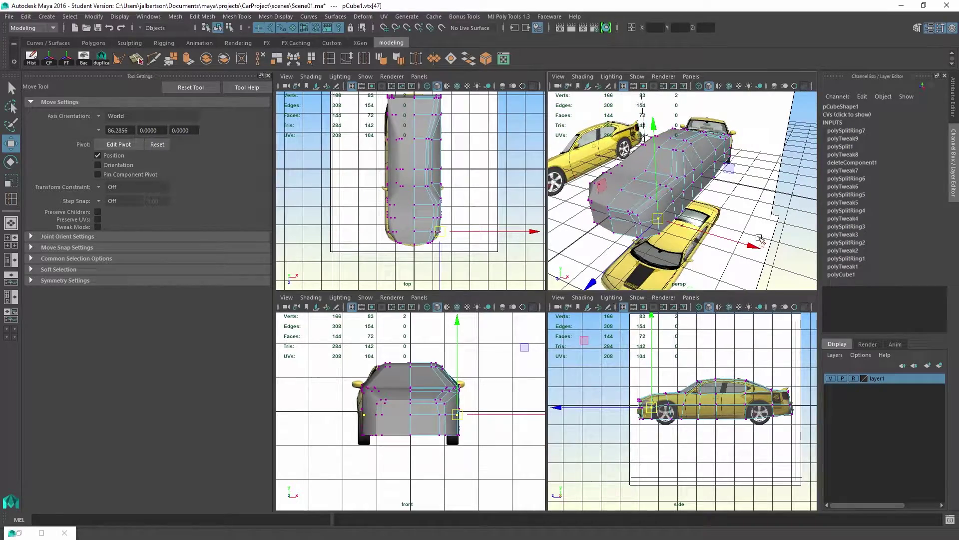
key(space)
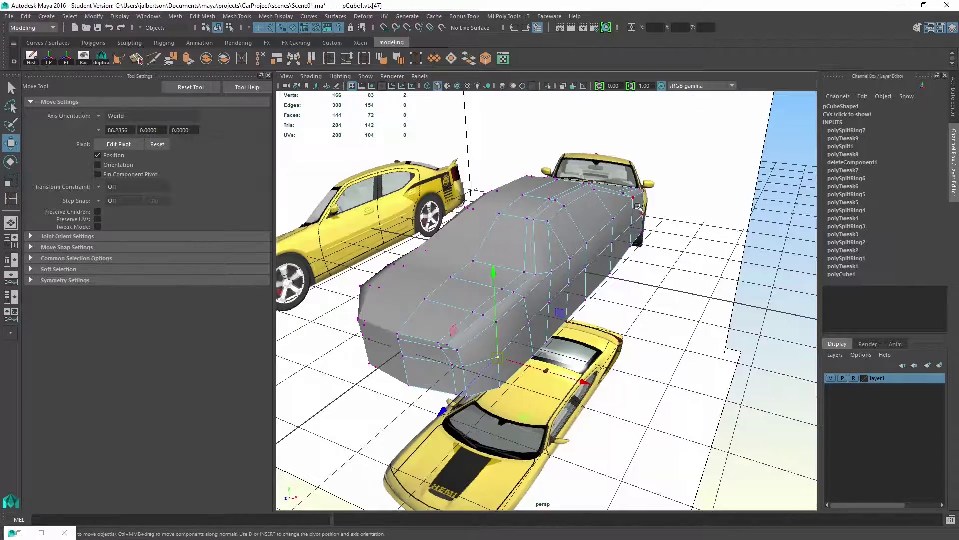
Step: Return to object mode with nothing selected and review the mirrored car body from several angles
alt+drag(626, 205, 552, 226)
right_drag(552, 226, 603, 215)
alt+drag(604, 231, 469, 257)
alt+drag(445, 208, 489, 205)
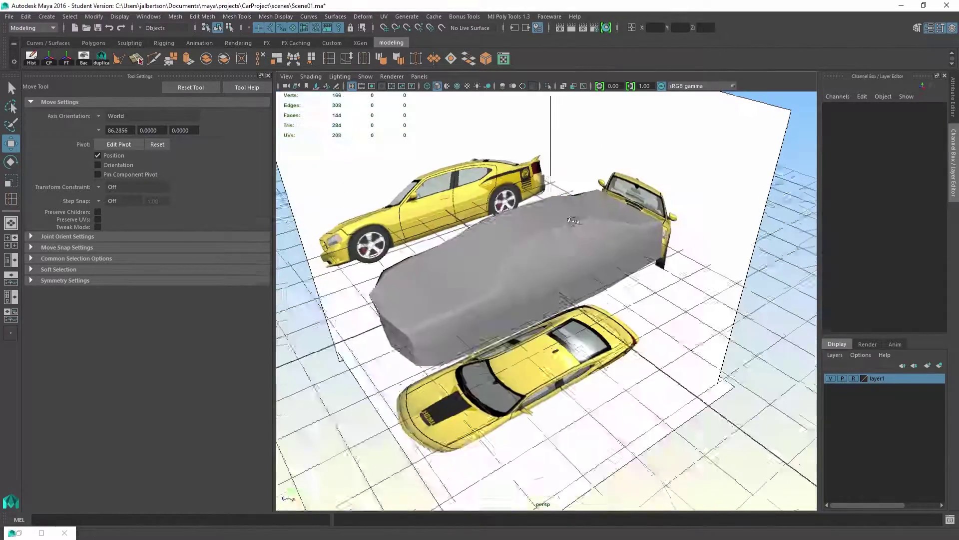
Step: Examine the side reference image closely, from the headlight and front wheel to the rear fender and spoiler
alt+drag(573, 220, 454, 250)
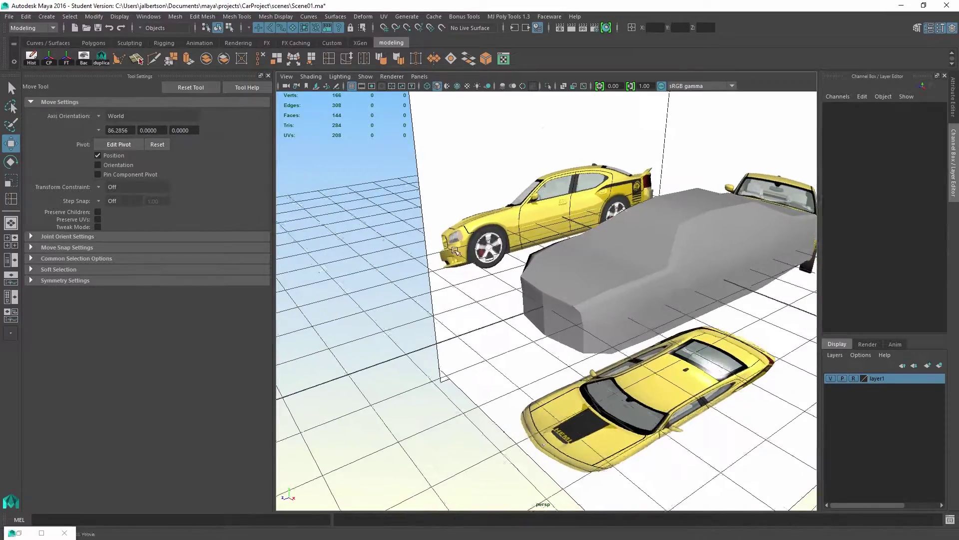
alt+right_drag(454, 250, 525, 311)
alt+middle_drag(524, 310, 544, 492)
scroll(352, 264, up, 5)
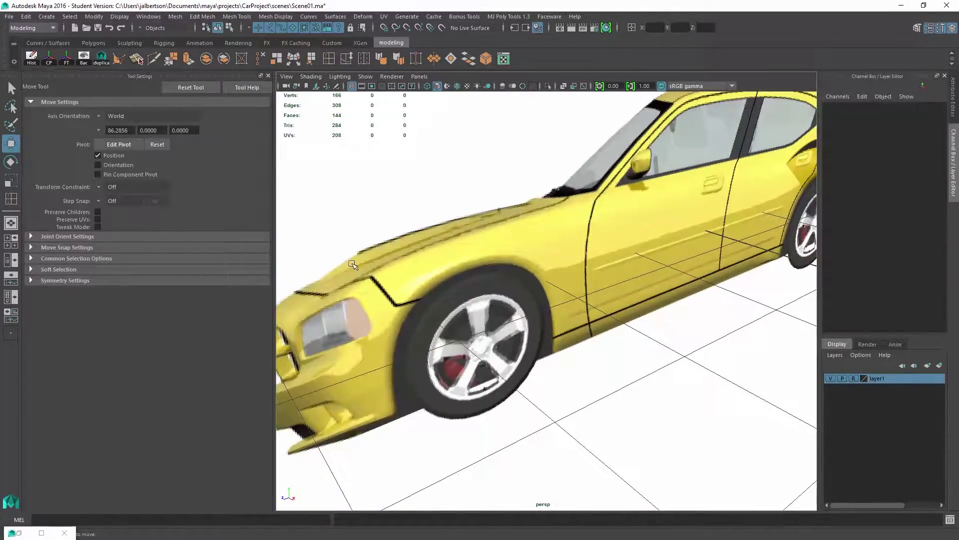
alt+drag(521, 230, 562, 258)
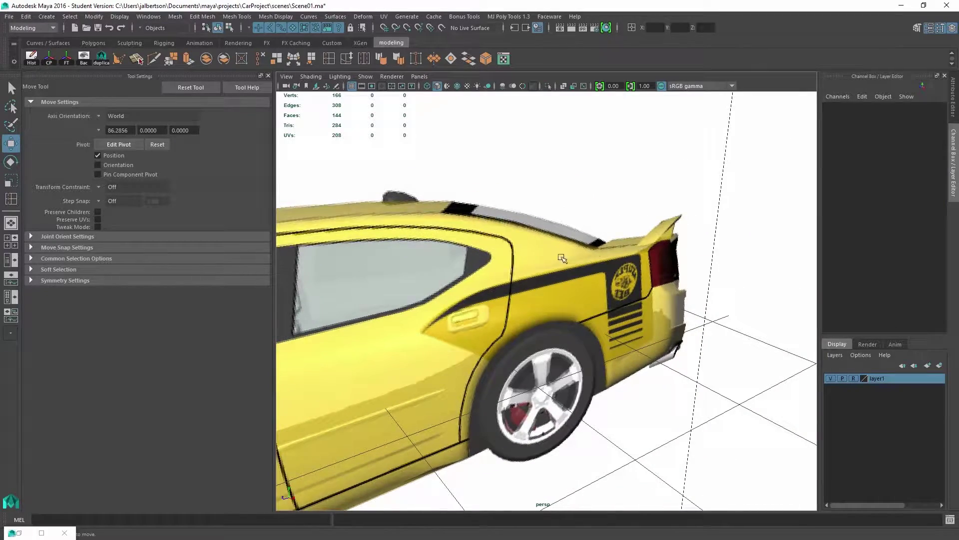
Step: Select both halves of the car body and turn on X-Ray shading in the perspective view
alt+drag(613, 230, 510, 357)
click(541, 355)
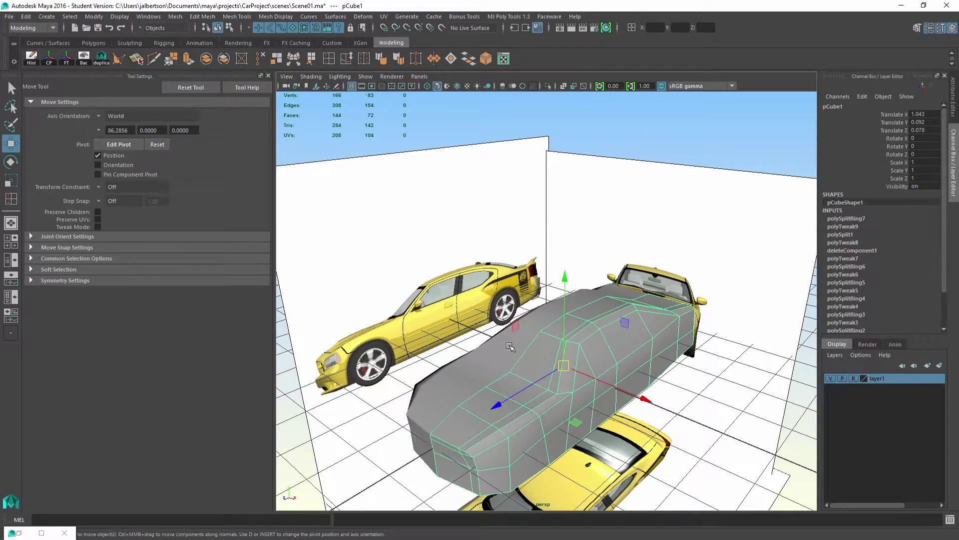
shift+click(509, 345)
click(314, 75)
click(317, 188)
Step: Examine the front and side reference images through the see-through car body, from close up and from a distance
alt+right_drag(560, 350, 744, 395)
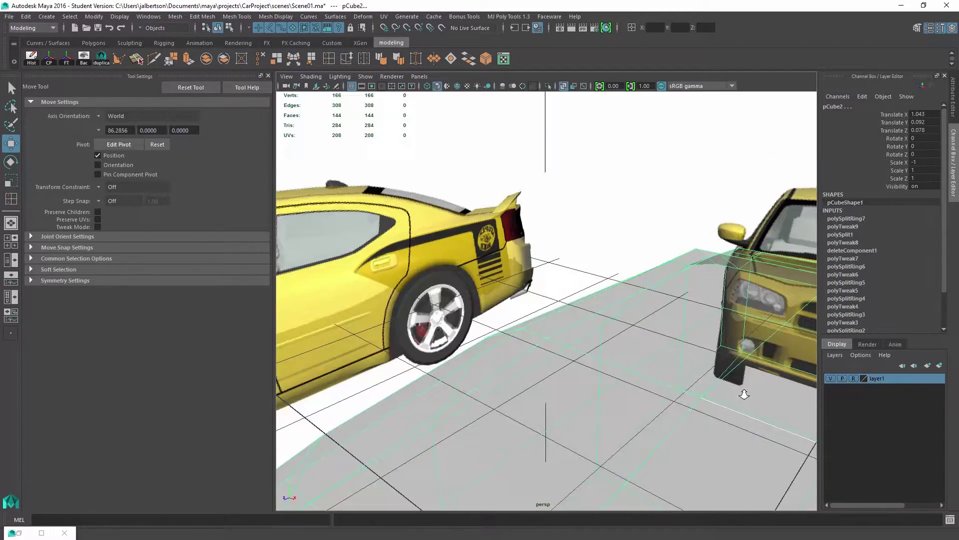
alt+drag(745, 394, 540, 332)
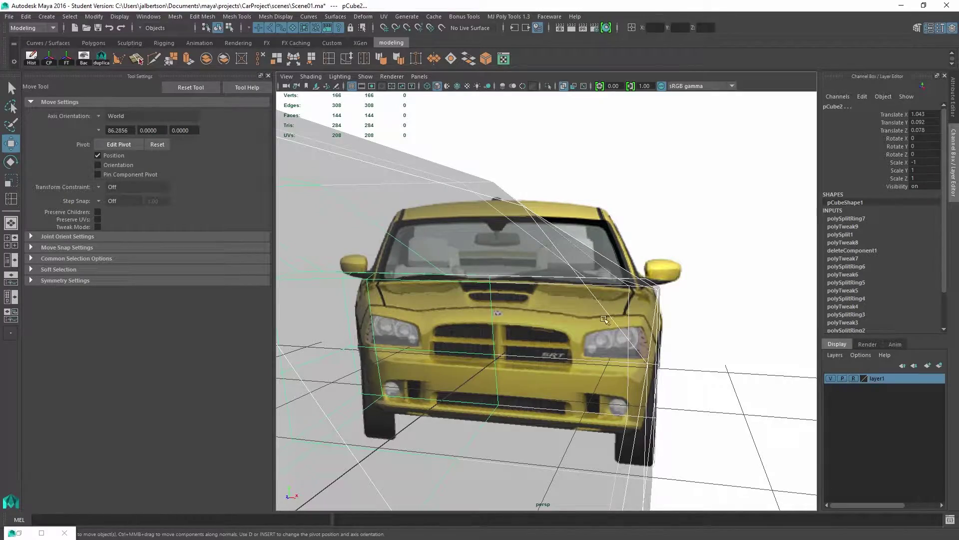
alt+drag(674, 325, 814, 396)
alt+drag(616, 339, 673, 248)
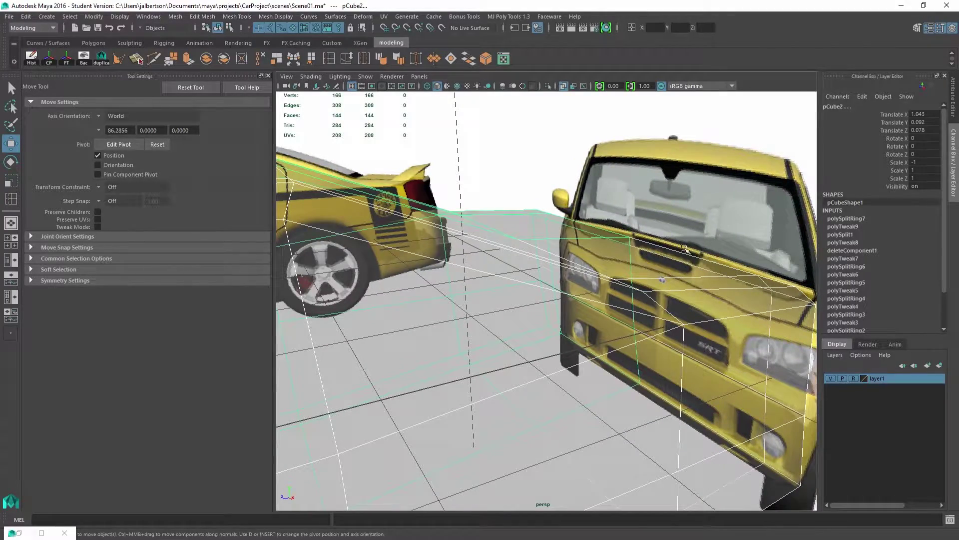
alt+right_drag(704, 261, 631, 264)
alt+drag(631, 265, 644, 273)
alt+right_drag(645, 273, 570, 273)
alt+middle_drag(420, 267, 522, 215)
alt+right_drag(522, 215, 519, 175)
alt+drag(535, 192, 542, 212)
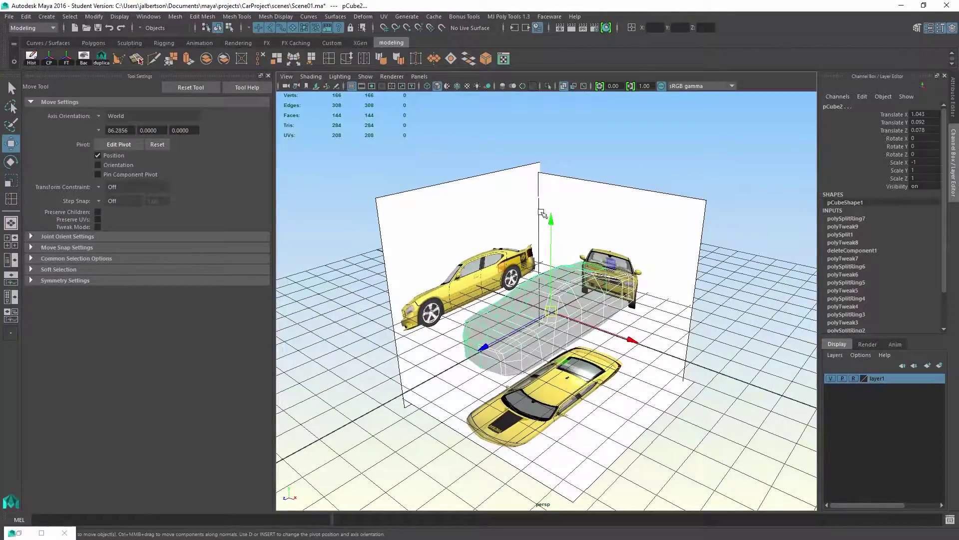
Step: Delete the construction history of both car body halves and turn off X-Ray shading
click(31, 58)
click(312, 80)
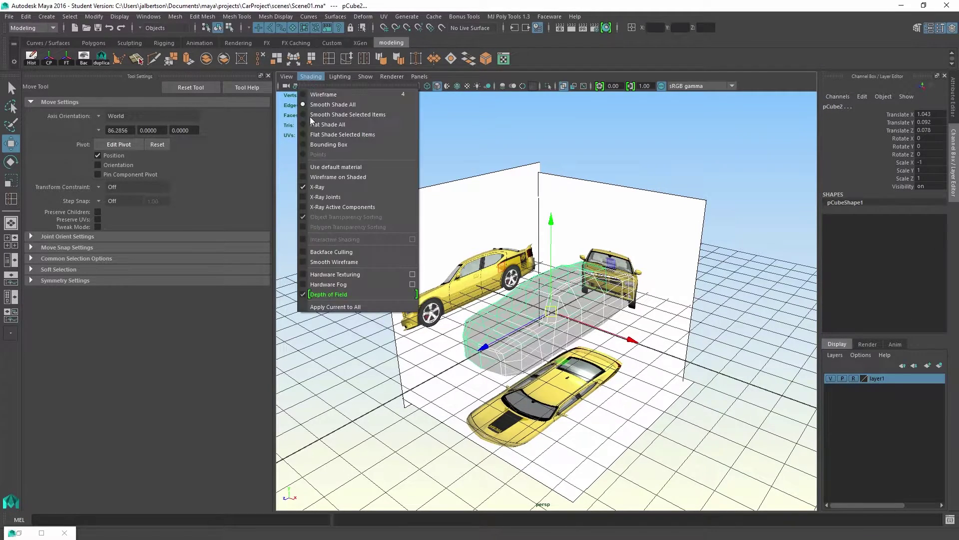
click(350, 182)
Step: Save the scene under the new name Scene02_blocking as Maya ASCII in the project's scenes folder
click(7, 17)
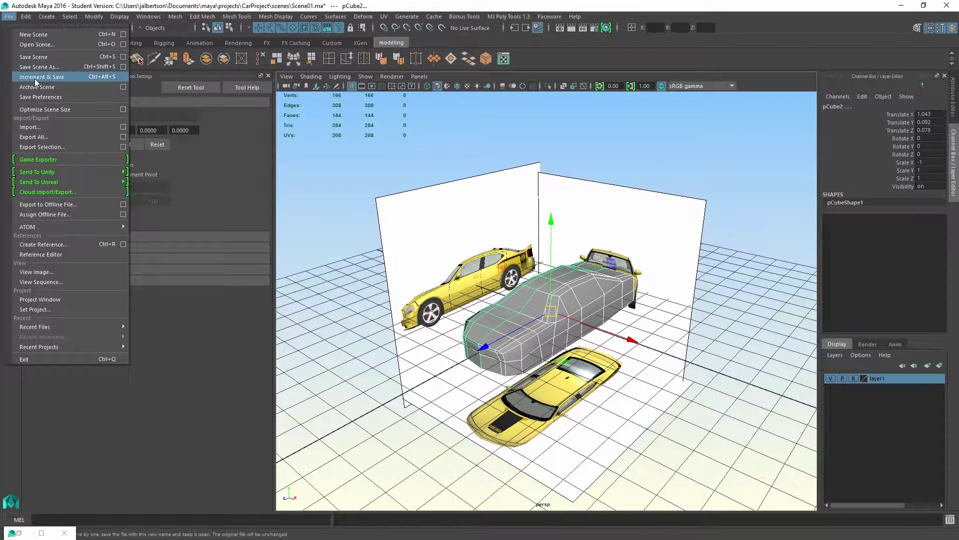
click(36, 66)
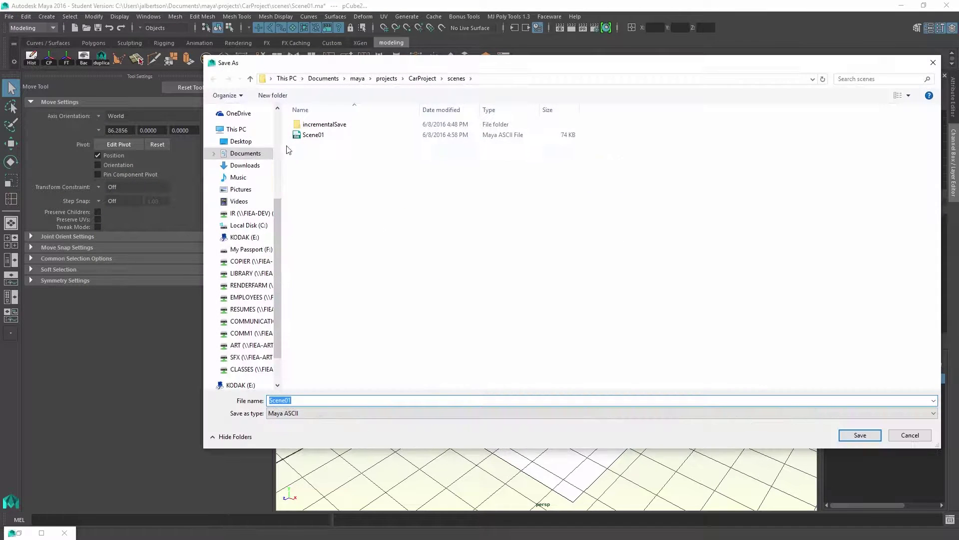
click(300, 137)
click(302, 402)
click(321, 404)
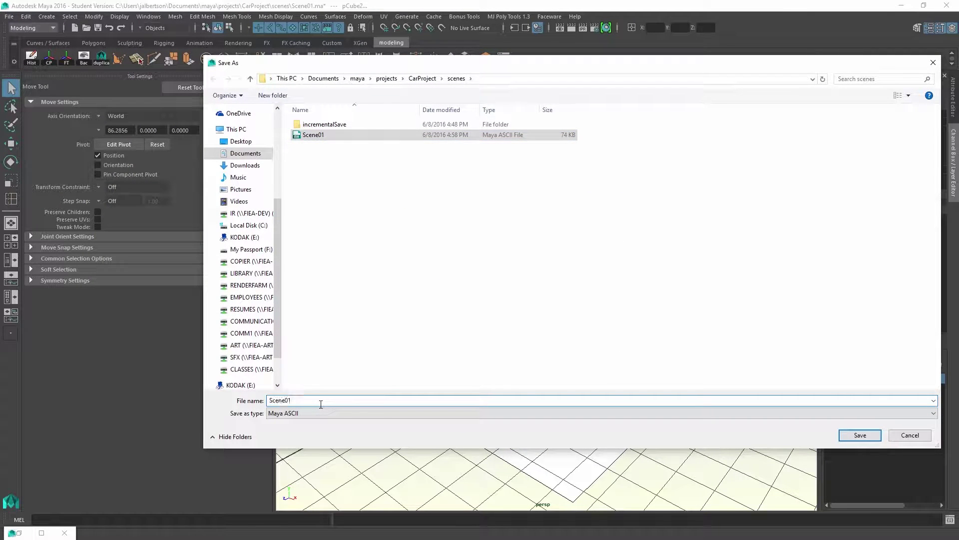
key(BackSpace)
text(2_blocking)
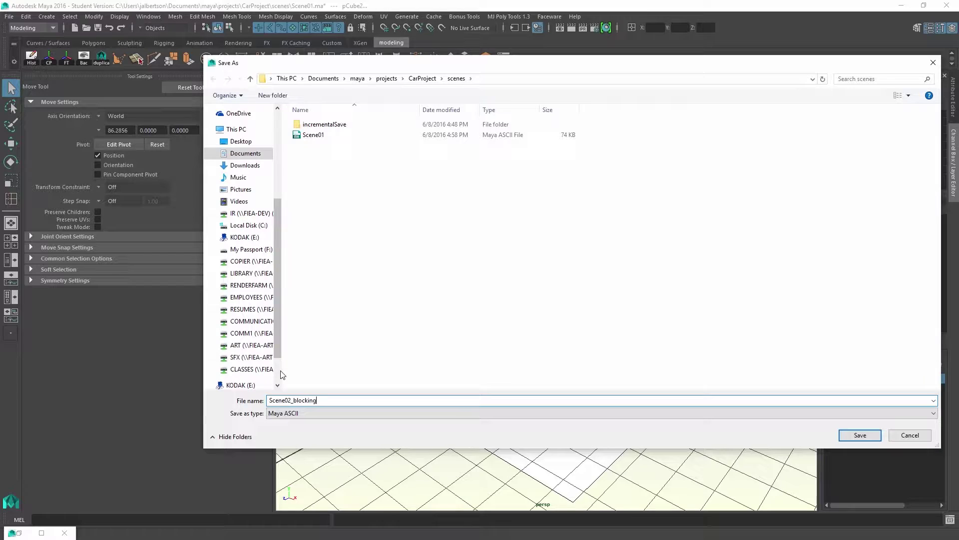
click(860, 434)
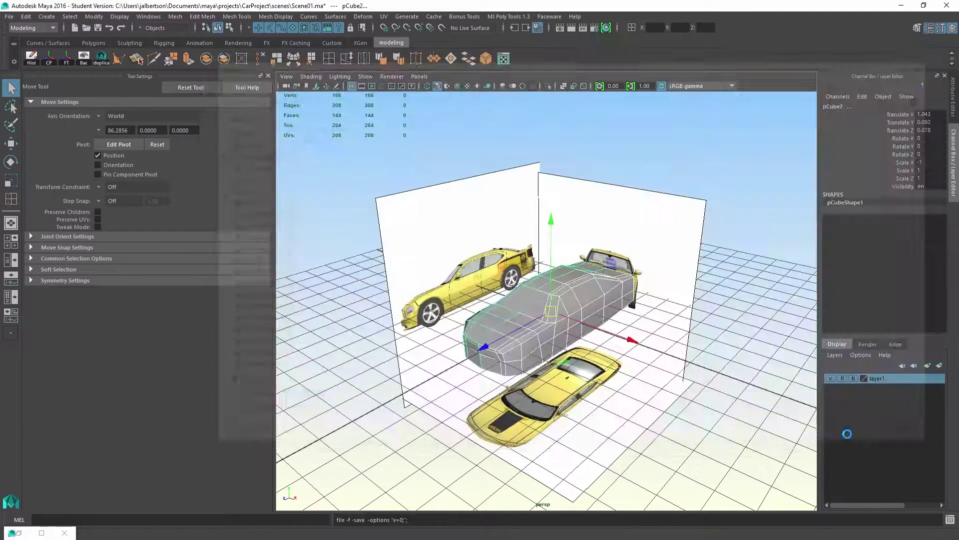
Step: Review the blocked-out car body from several angles, first with nothing selected and again with both halves selected
click(458, 283)
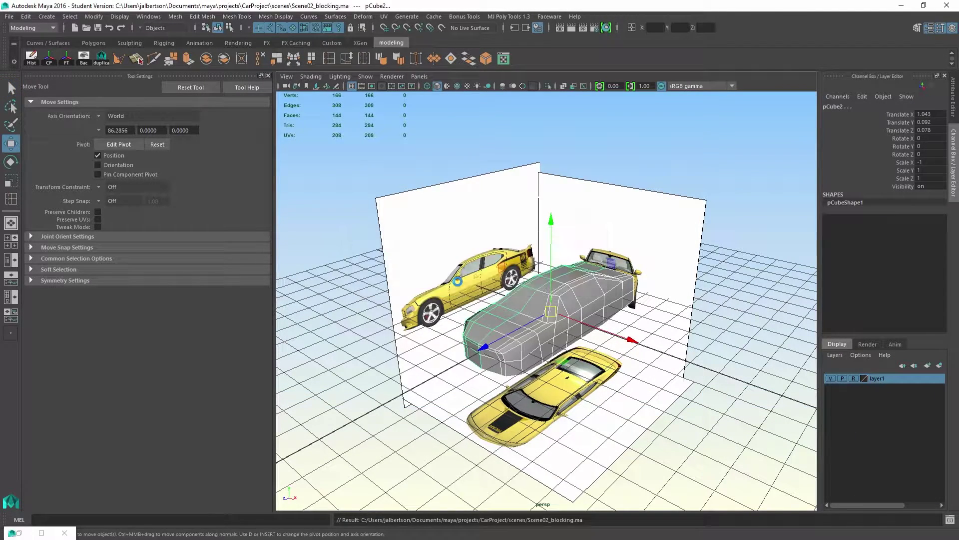
alt+drag(459, 283, 312, 290)
click(303, 294)
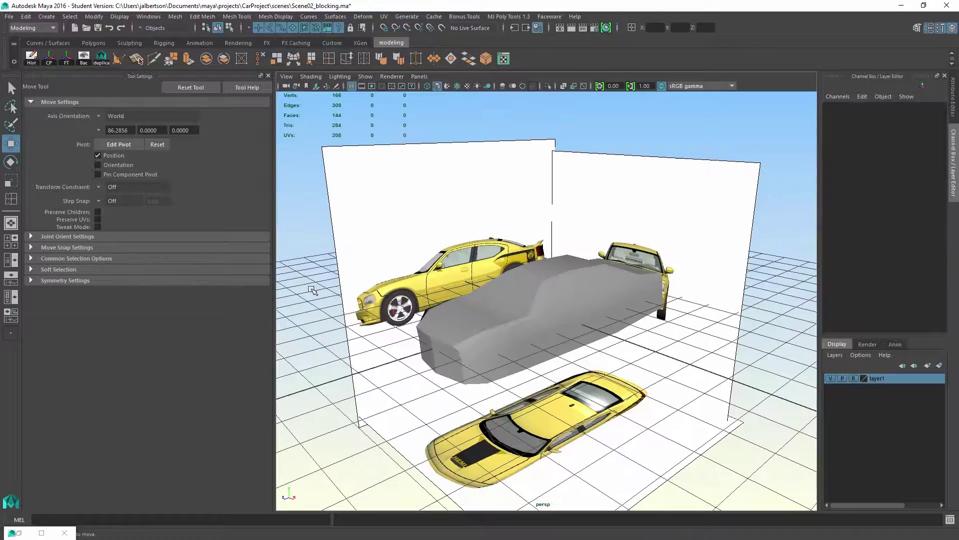
alt+right_drag(320, 286, 454, 325)
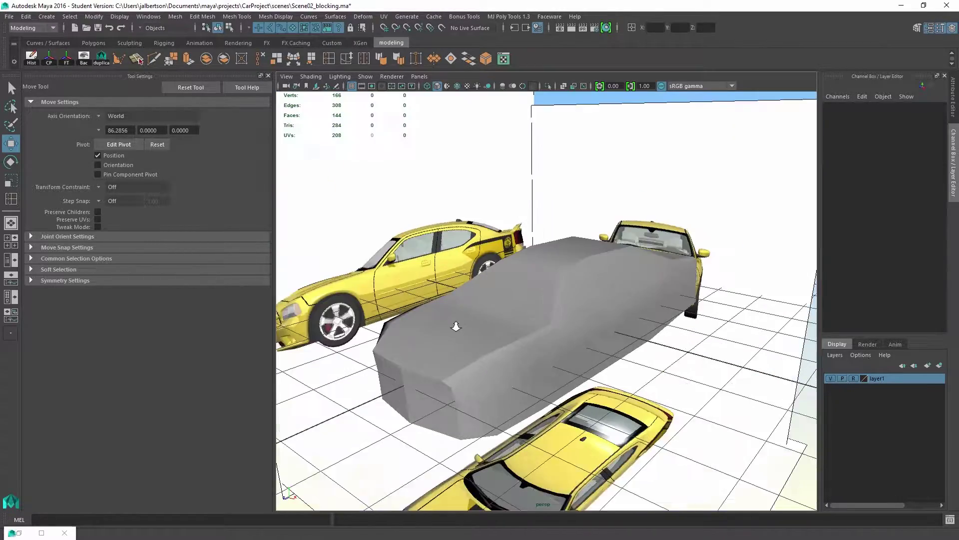
alt+right_drag(589, 291, 539, 296)
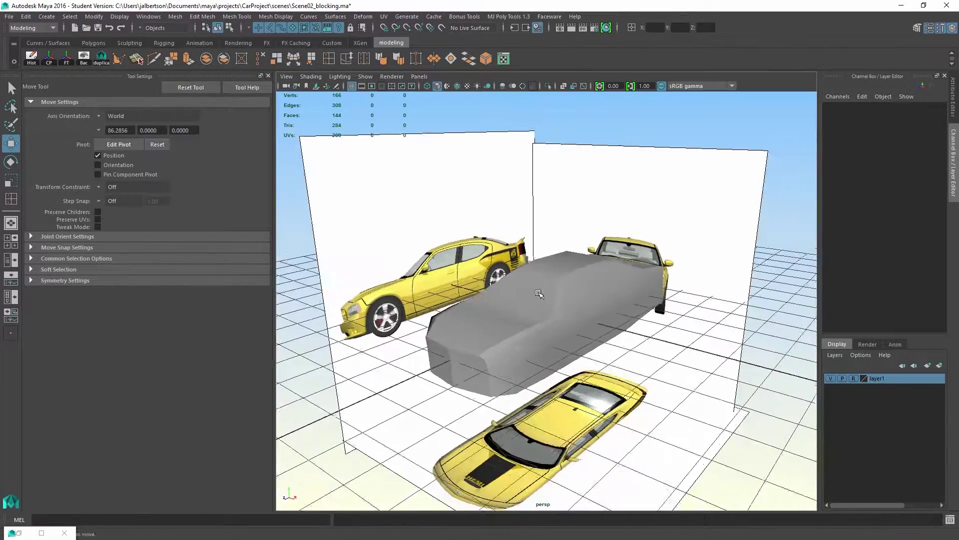
alt+drag(539, 295, 499, 306)
click(500, 307)
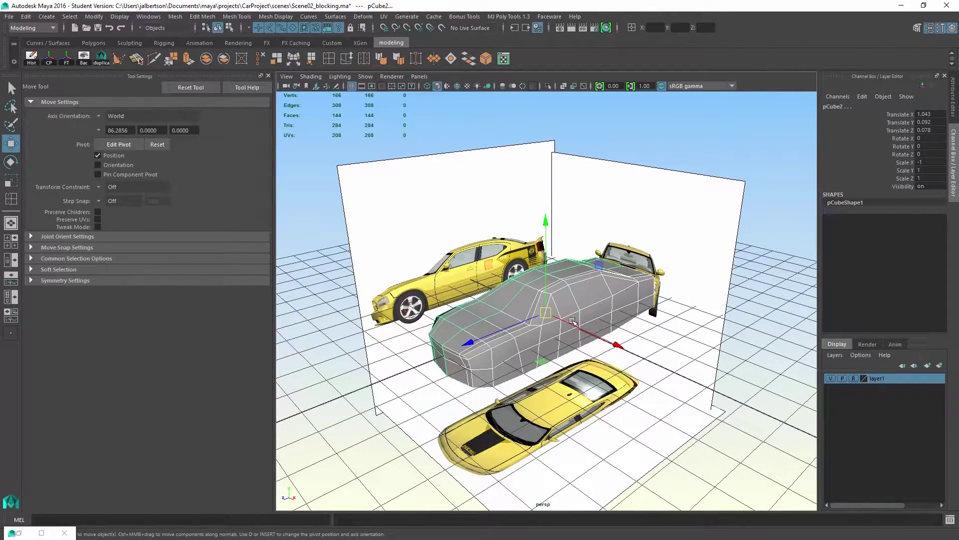
alt+drag(572, 321, 590, 304)
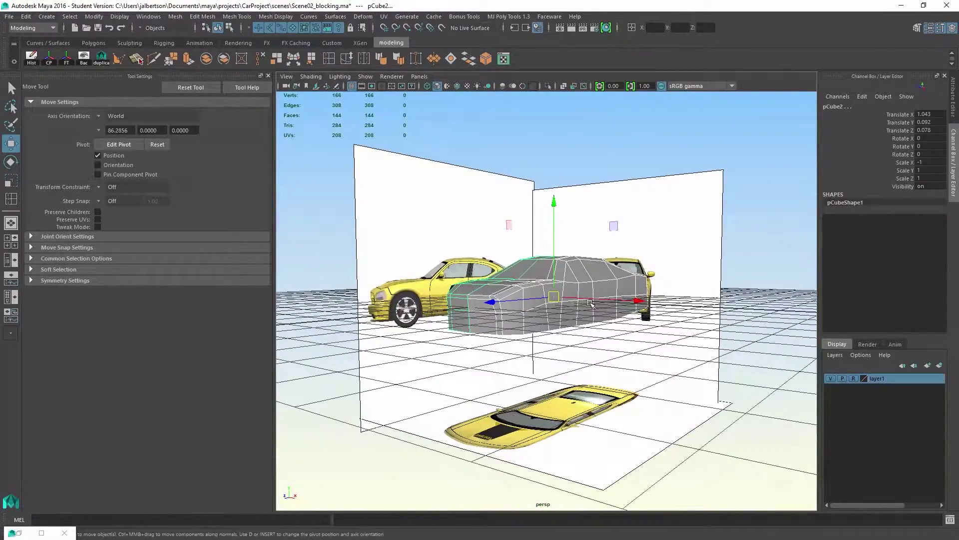